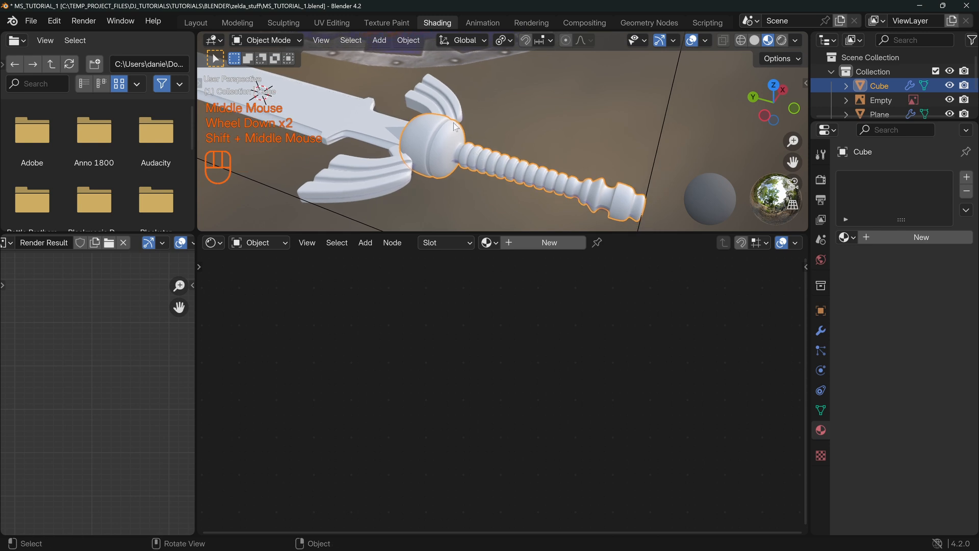
Enlarge the outliner to show all objects and rename the sword's blade object as blade.
left_click_drag(873, 122, 873, 240)
middle_click_drag(437, 151, 412, 146, "shift")
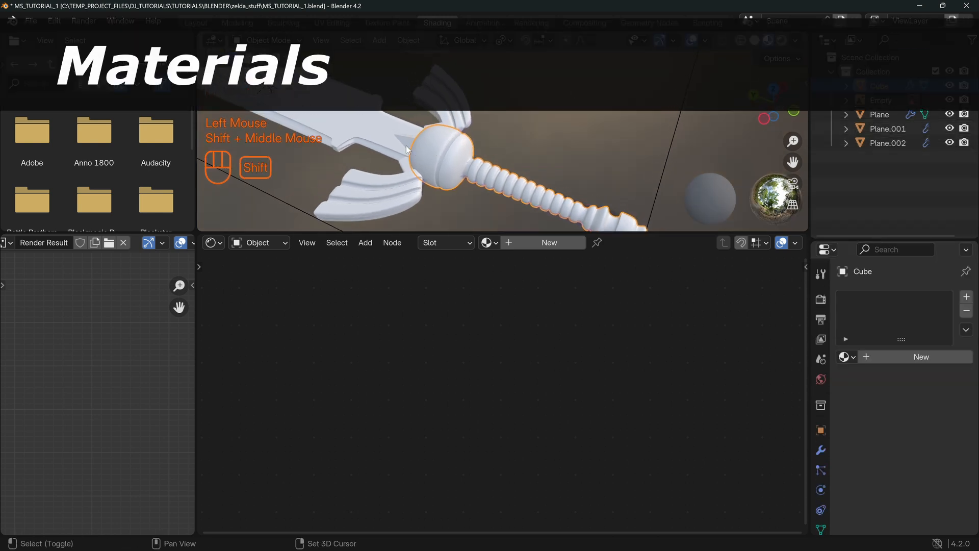
left_click(412, 146)
left_click(871, 115)
type("blade")
key("Return")
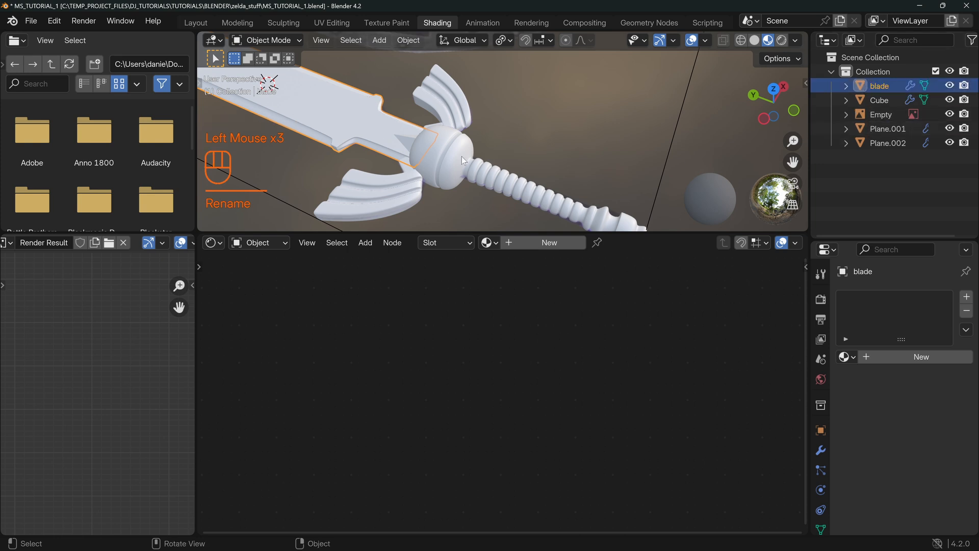
Rename the sword's grip and pommel object, Cube, as hande.
left_click(461, 156)
double_click(879, 100)
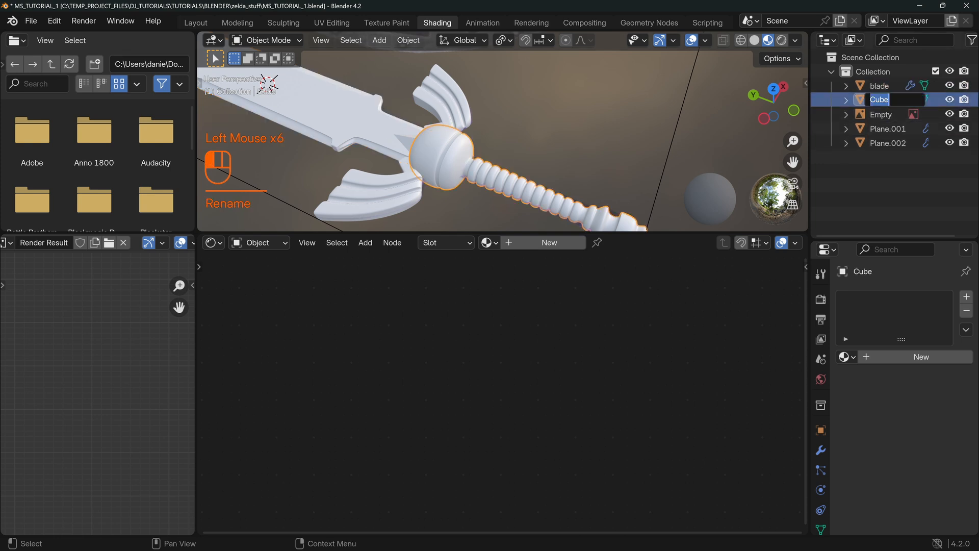
type("hande")
key("Return")
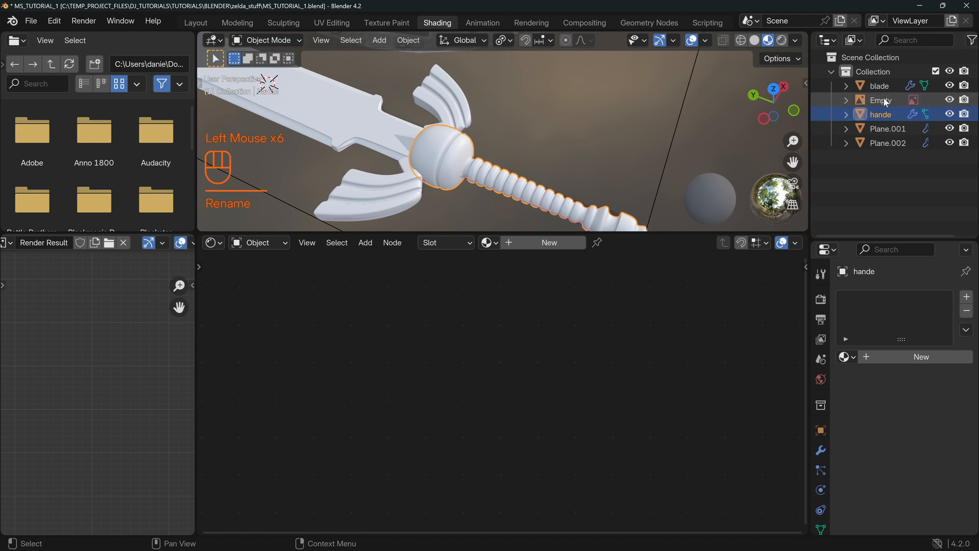
Rename the winged crossguard object, Plane.001, as hilt.
left_click(471, 100)
double_click(889, 130)
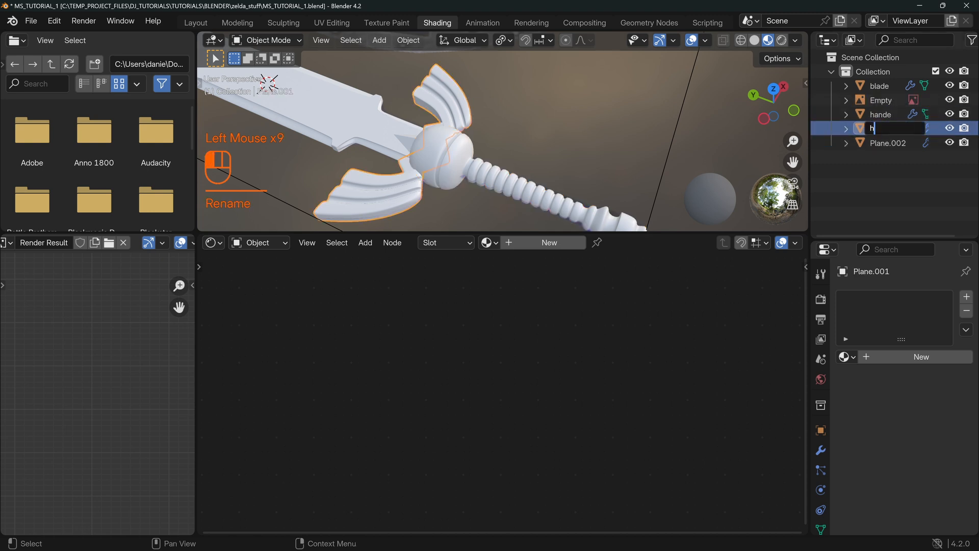
type("hilt")
key("Return")
Rename the small pointed object at the blade's base, Plane.002, as gem.
left_click(882, 144)
double_click(881, 144)
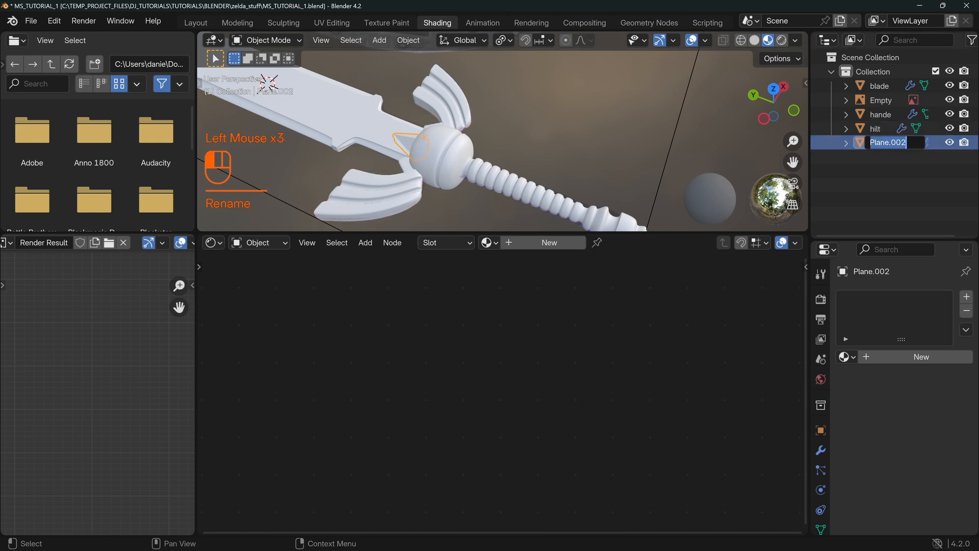
type("gem")
key("Return")
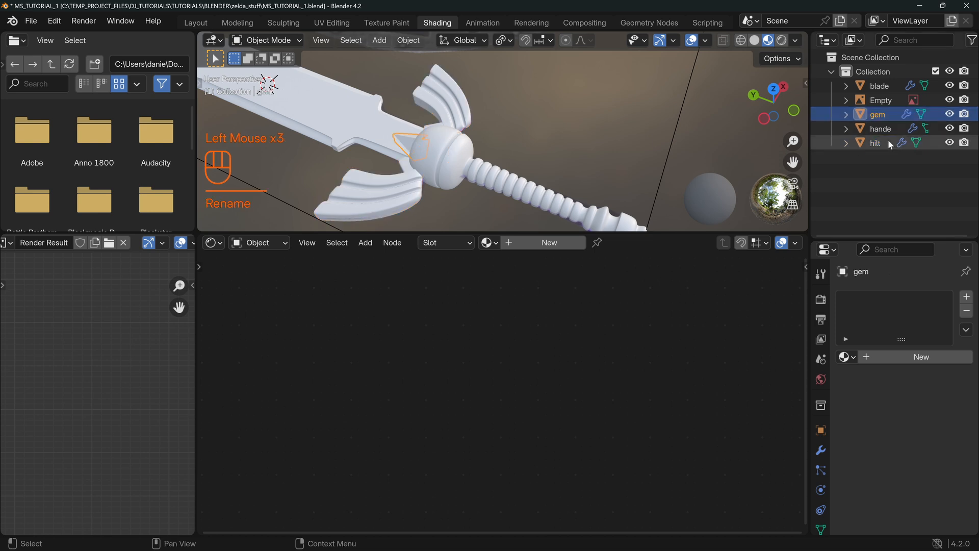
Move the gem, handle, hilt and blade objects into a new collection named master_sword.
left_click(451, 148, "shift")
left_click(448, 109, "shift")
left_click(359, 116, "shift")
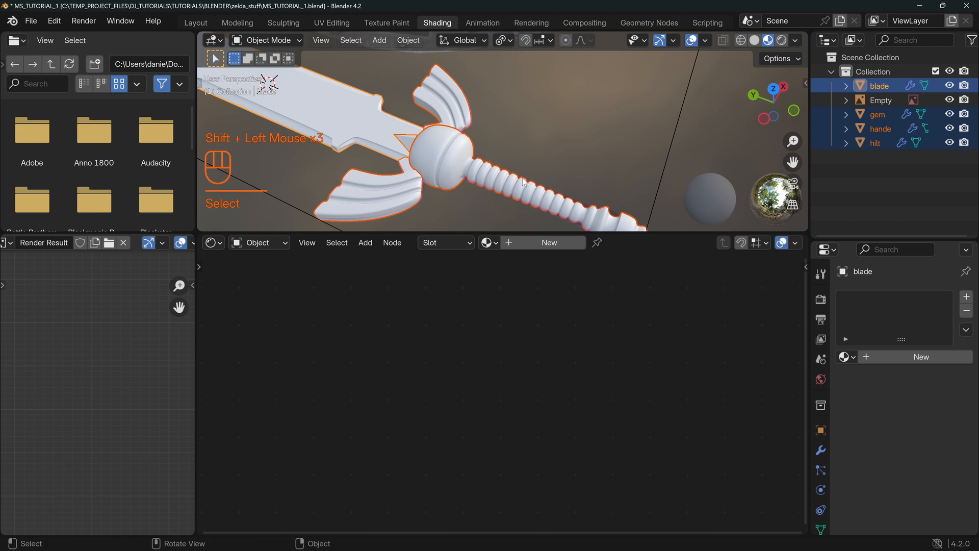
key("m")
left_click(515, 174)
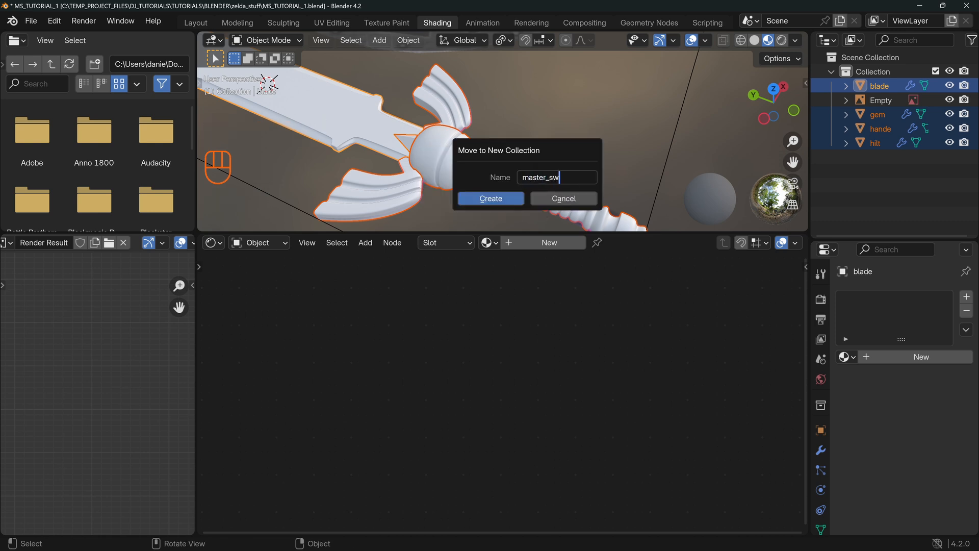
left_click(561, 177)
left_click(490, 198)
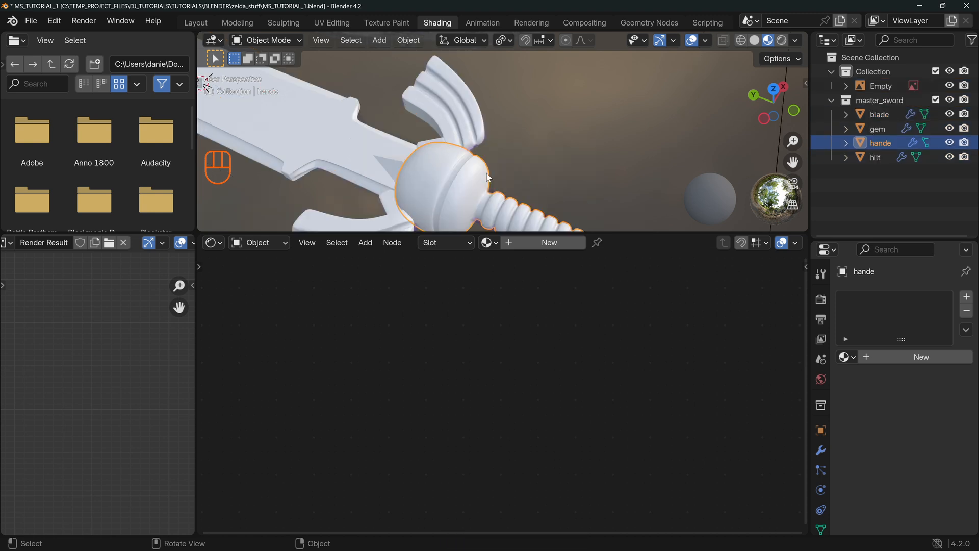
Create a new material on the sword's handle and enlarge the 3D viewport above the node editor.
left_click(527, 243)
middle_click_drag(488, 372, 342, 378)
left_click(542, 446)
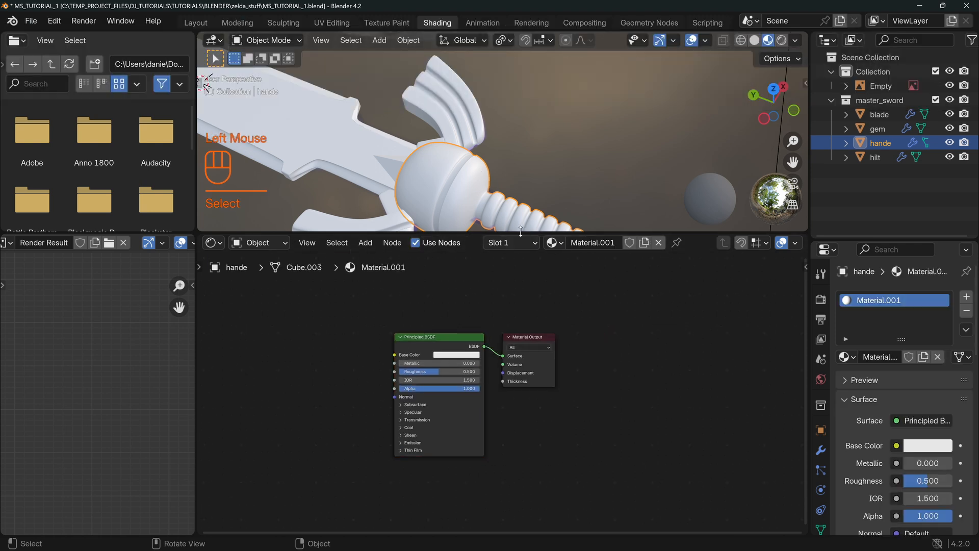
left_click_drag(521, 233, 522, 273)
middle_click_drag(489, 215, 456, 169)
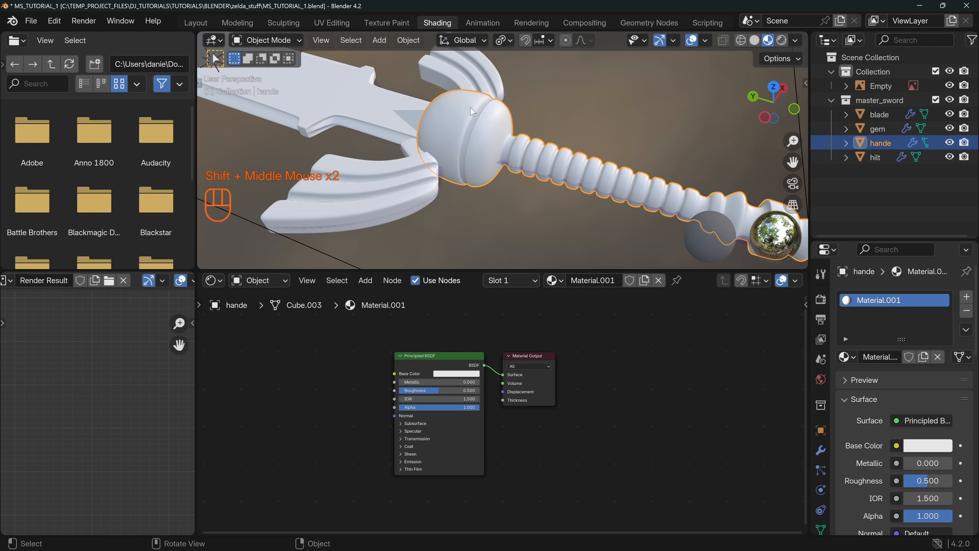
middle_click_drag(343, 423, 436, 403)
scroll(388, 405, "up", 2)
middle_click_drag(472, 154, 515, 142, "shift")
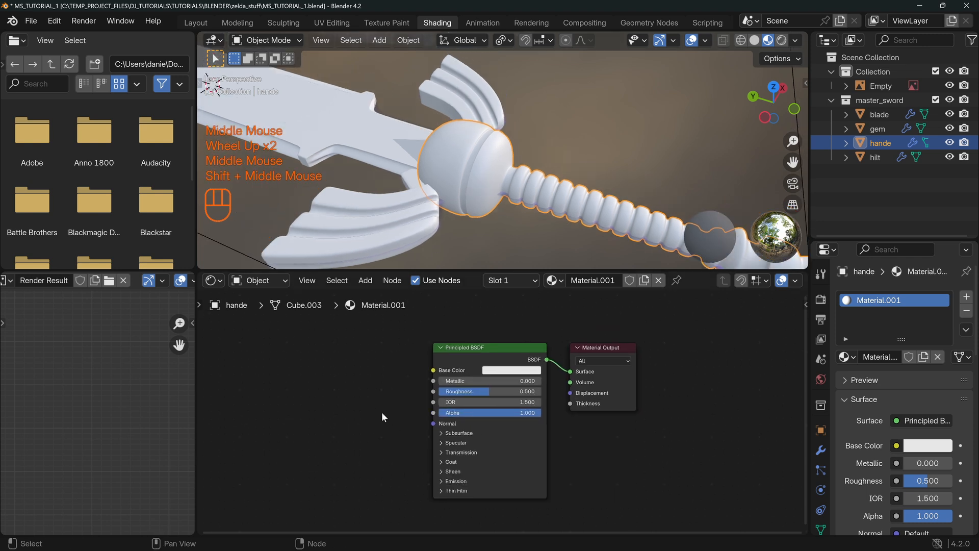
middle_click_drag(382, 417, 386, 416)
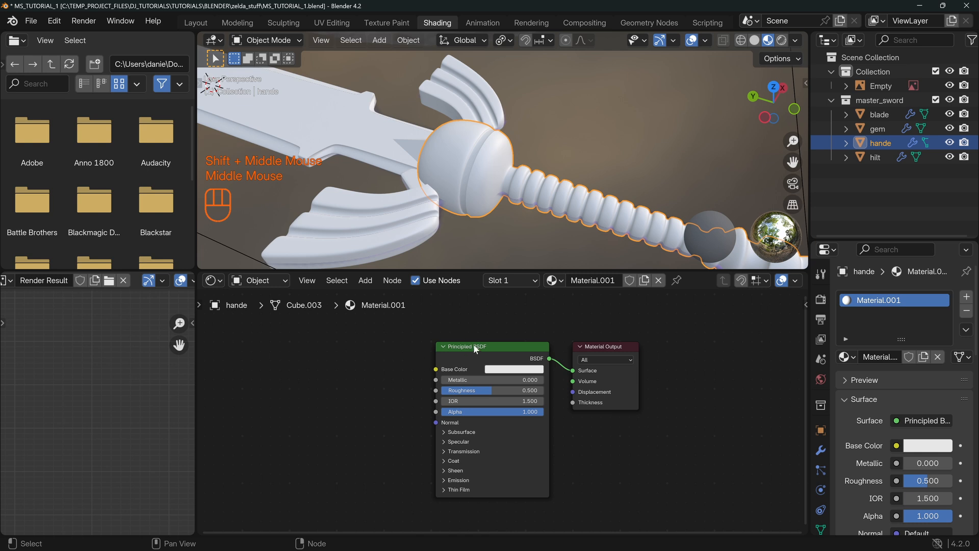
Rename the handle's material as purple_metal.
left_click(880, 357)
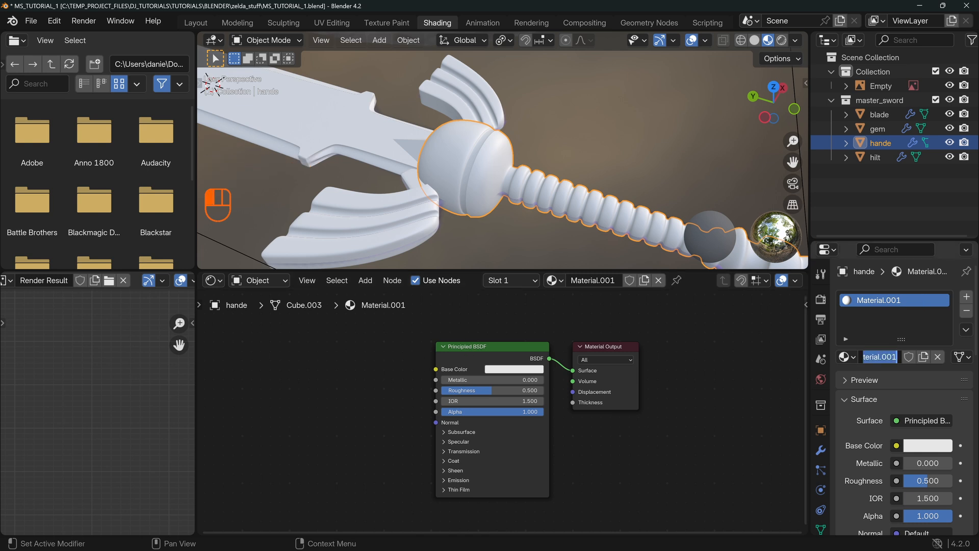
key("shift+Home")
type("purple_met")
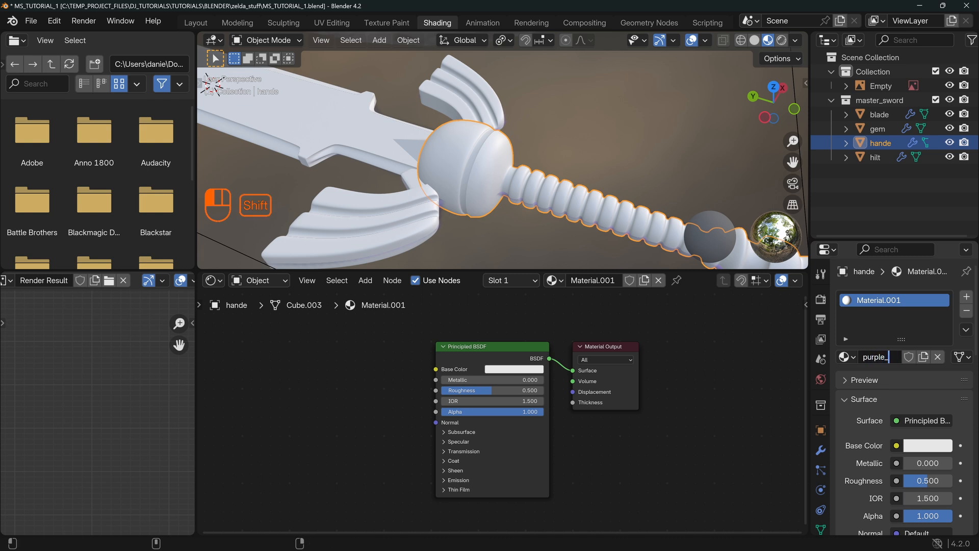
key("Return")
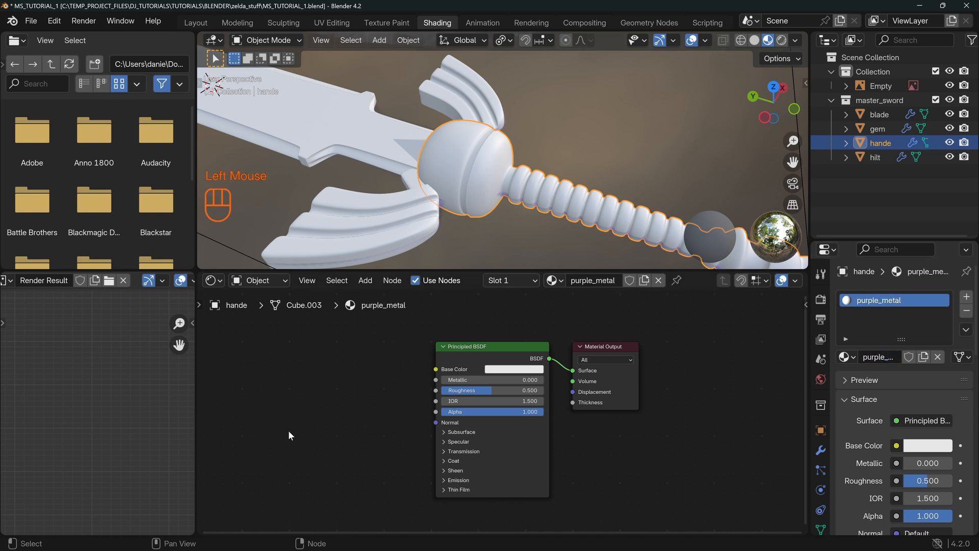
Display the SCII master sword reference image in the image editor and frame the purple pommel close up.
scroll(44, 283, "up", 3)
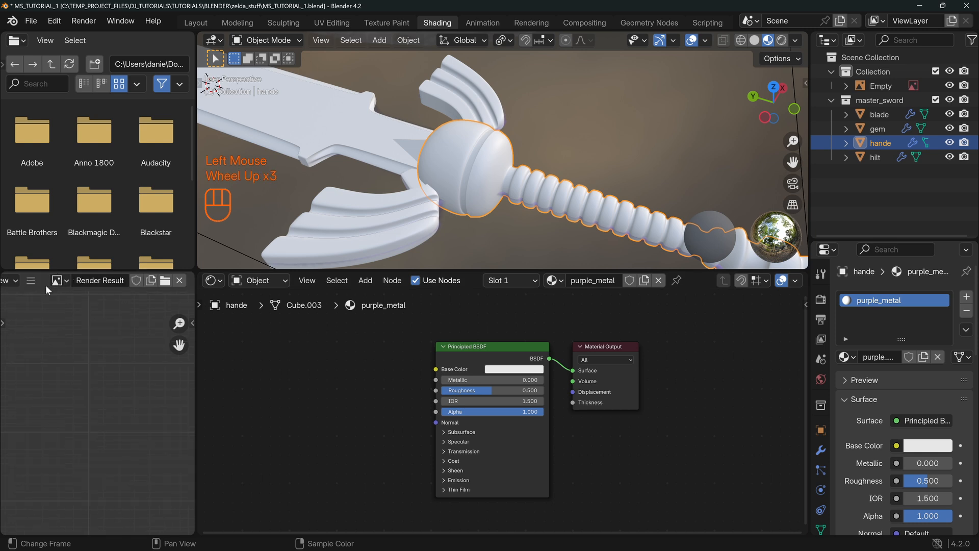
left_click(113, 280)
left_click(153, 315)
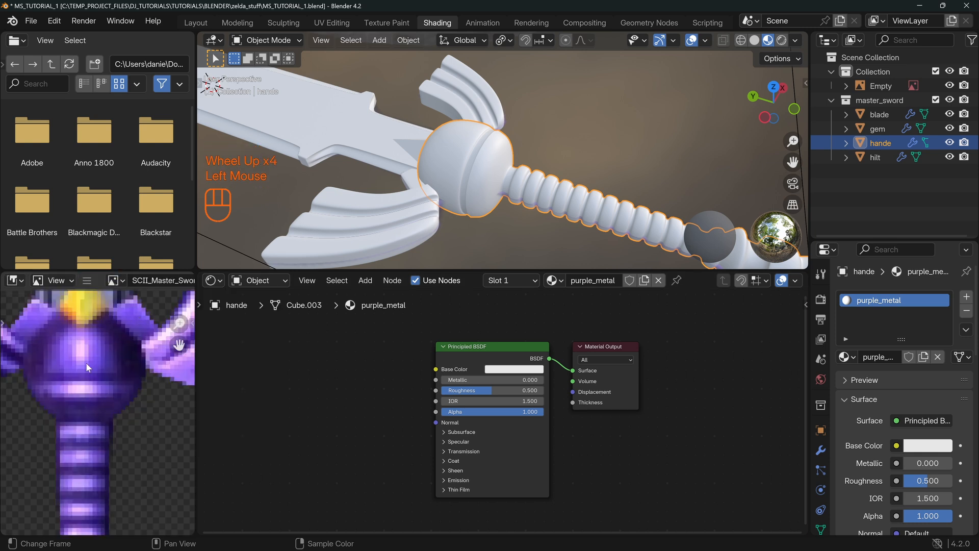
scroll(81, 369, "down", 2)
scroll(134, 280, "down", 4)
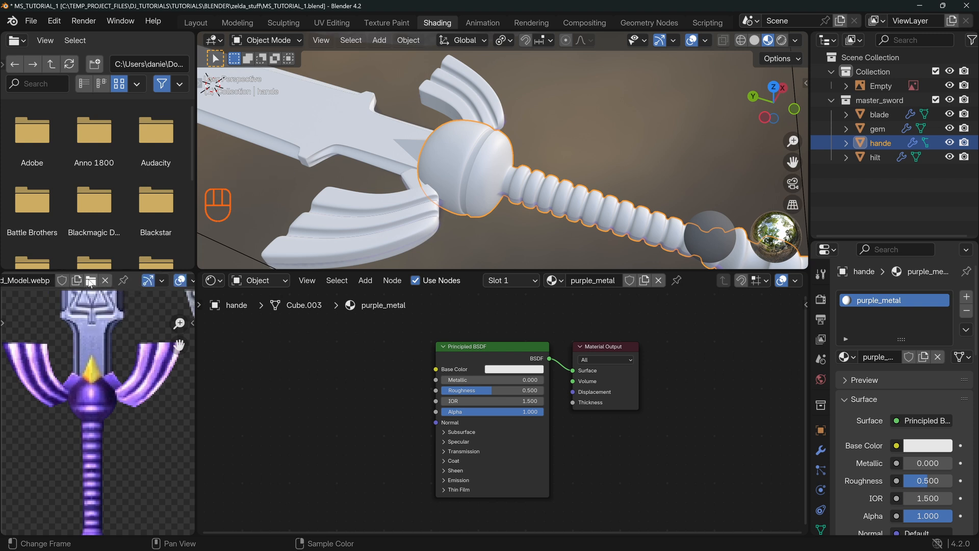
middle_click_drag(96, 407, 110, 394)
scroll(84, 329, "up", 1)
middle_click_drag(83, 329, 97, 409, "shift")
middle_click_drag(105, 454, 105, 410, "shift")
middle_click_drag(50, 356, 46, 380, "shift")
middle_click_drag(87, 466, 97, 422, "shift")
scroll(111, 393, "up", 2)
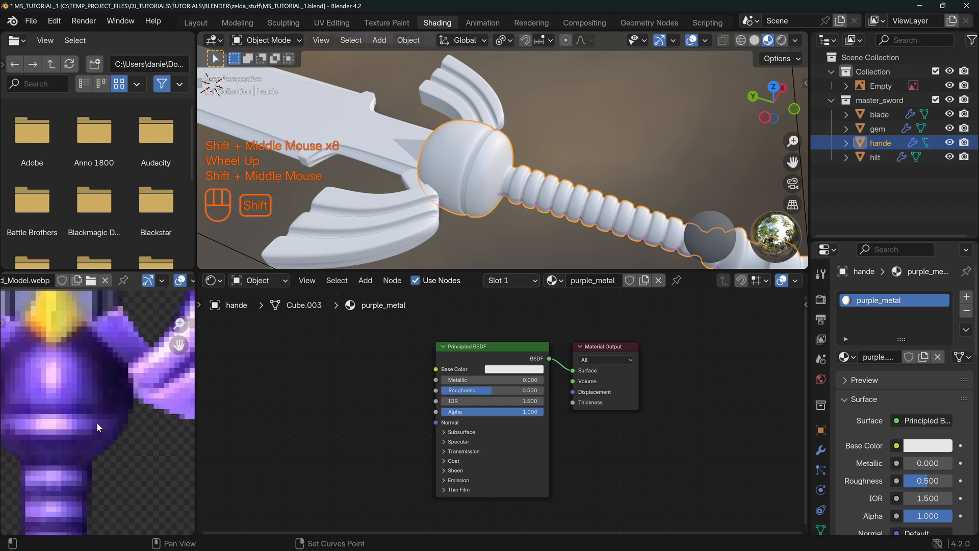
Set the Principled BSDF's base color to the dark purple sampled from the reference image's pommel.
left_click(518, 370)
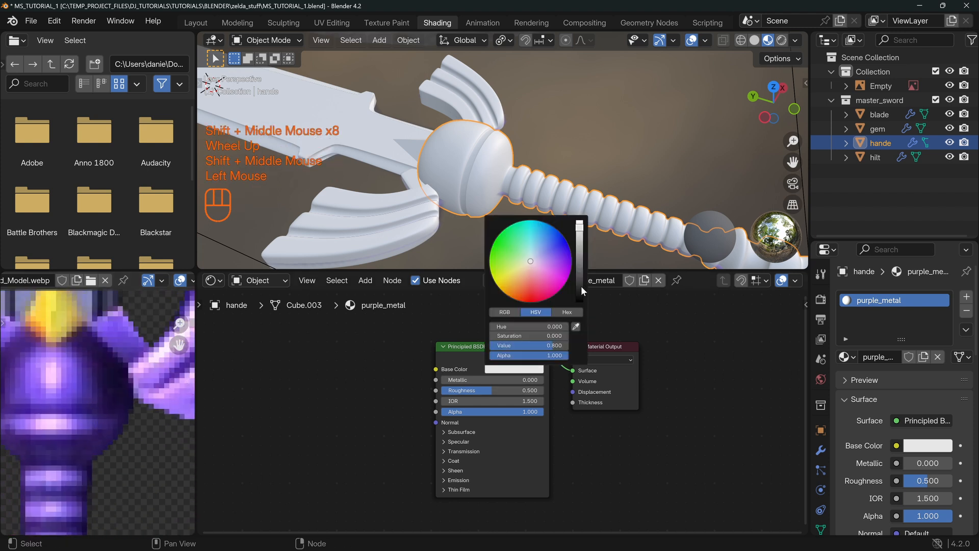
left_click(577, 326)
left_click(100, 377)
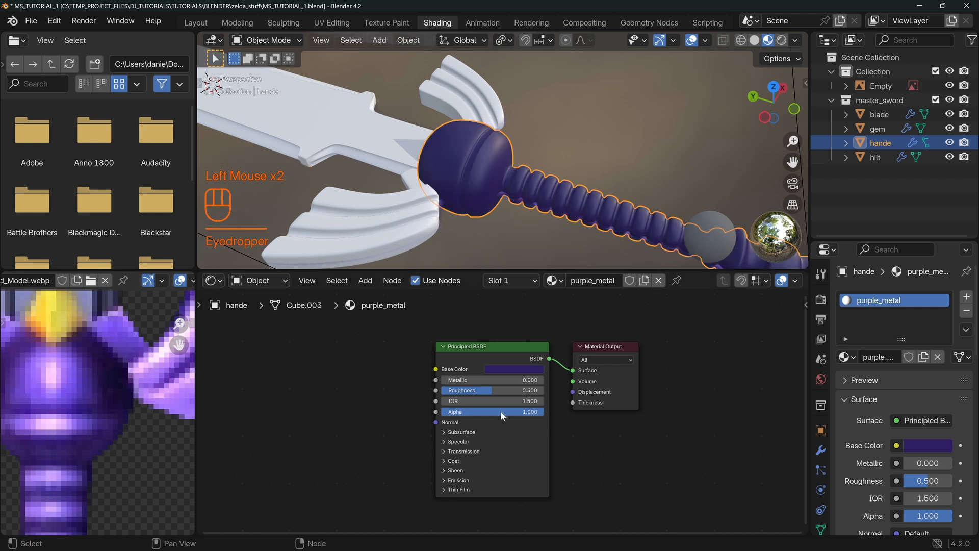
Set the purple_metal material's Metallic to 1.000 and its Roughness to 0.106.
left_click_drag(498, 390, 544, 380)
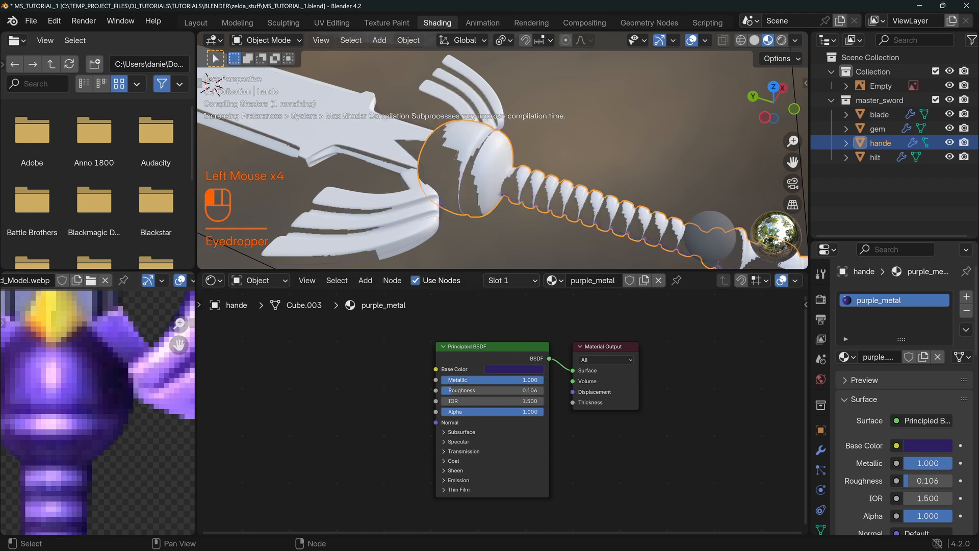
middle_click_drag(530, 241, 514, 202)
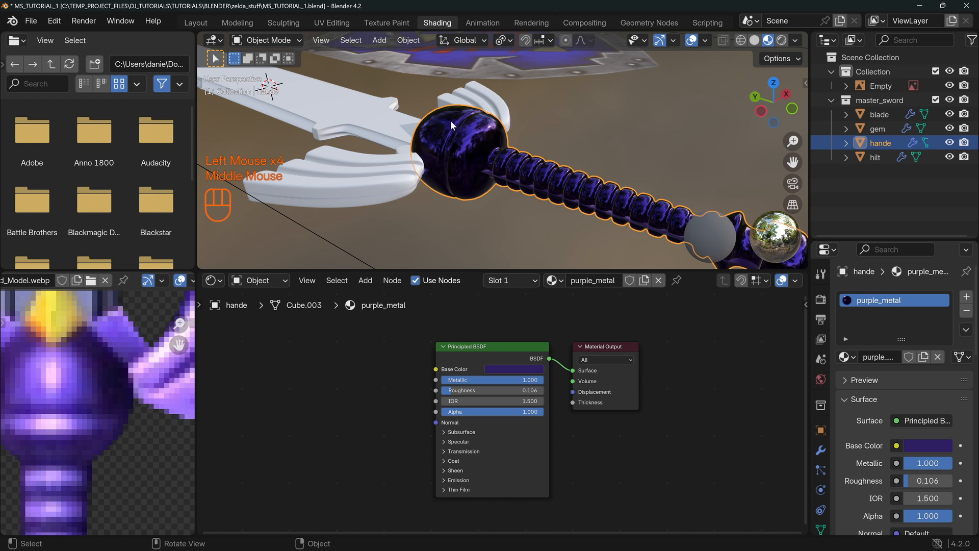
middle_click_drag(501, 146, 481, 179)
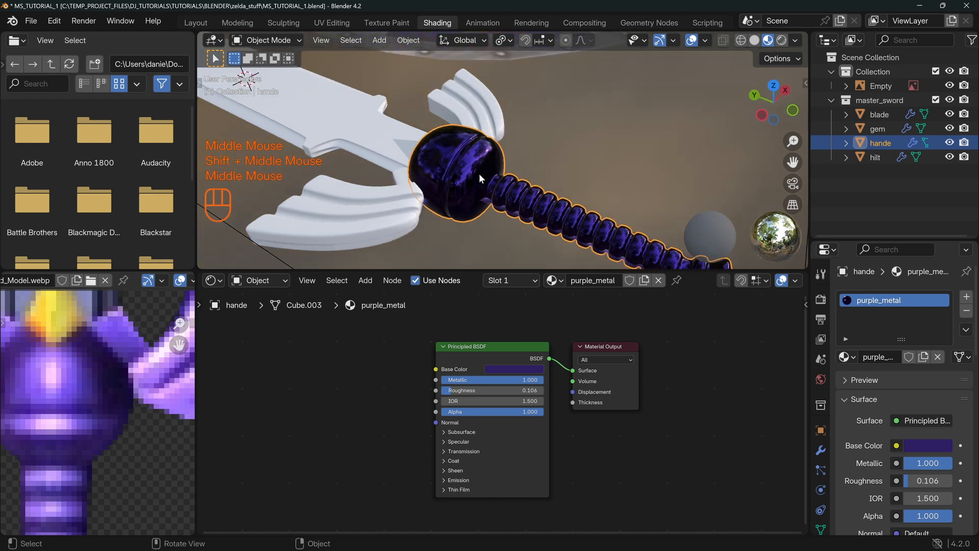
Add Texture Coordinate, Mapping and Image Texture nodes feeding the Principled BSDF's base color in one operation.
middle_click_drag(464, 368, 507, 368)
left_click(507, 369)
middle_click_drag(448, 376, 472, 378)
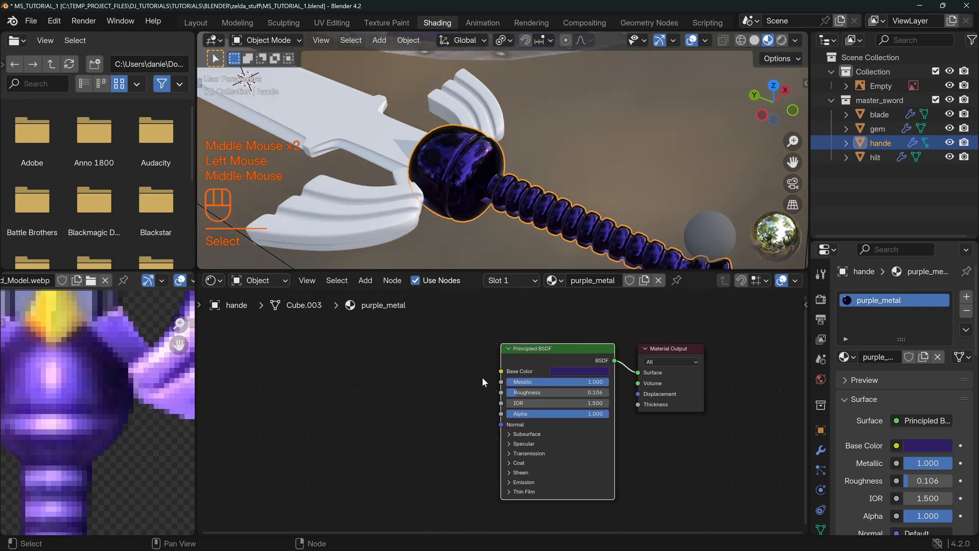
key("ctrl+t")
left_click(363, 347)
middle_click_drag(363, 347, 408, 352)
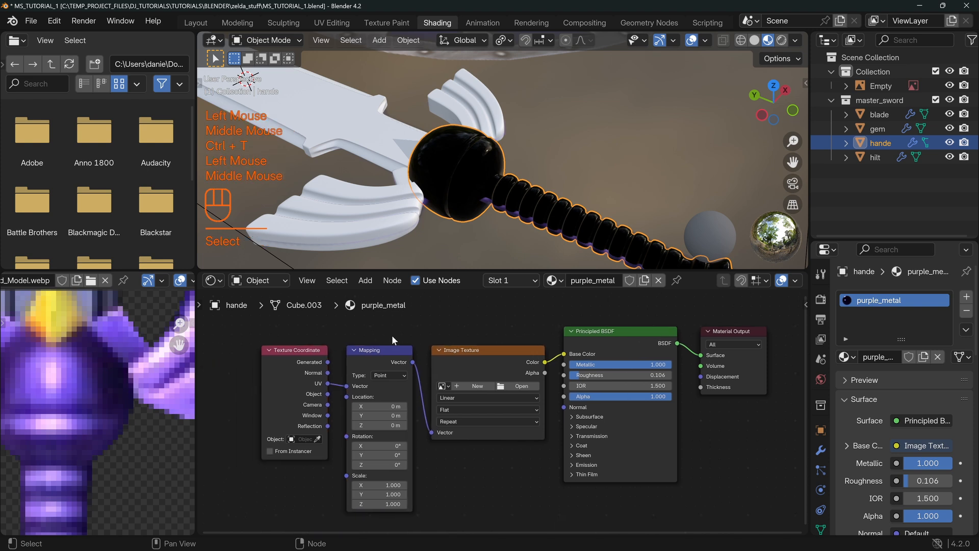
Spread out the Texture Coordinate, Mapping and Image Texture nodes, leaving a wide gap before the Principled BSDF.
scroll(335, 396, "down", 2)
left_click_drag(335, 396, 250, 381)
left_click_drag(403, 363, 314, 342)
left_click_drag(484, 365, 412, 355)
left_click(412, 356)
left_click(54, 21)
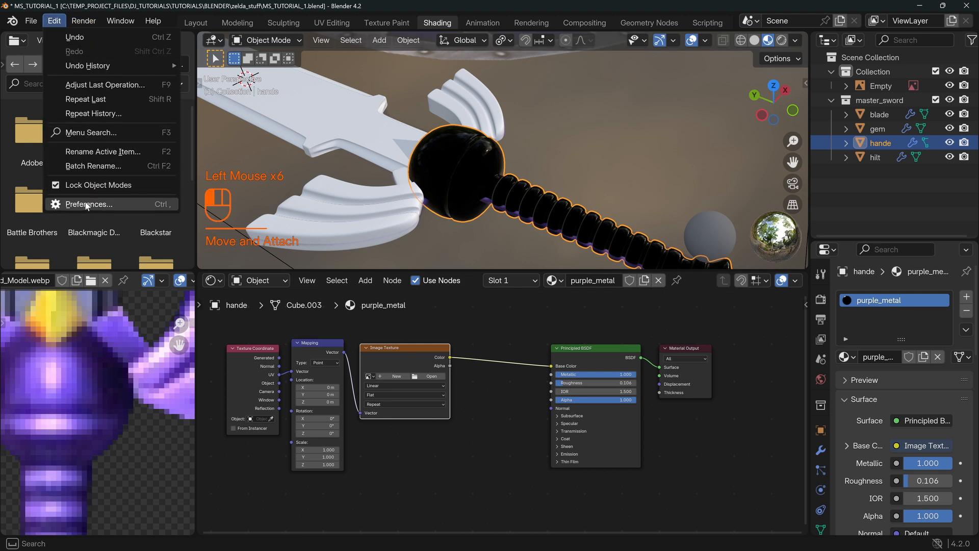
left_click(487, 474)
mouse_move(413, 348)
left_mouse_down()
mouse_move(435, 354)
mouse_move(419, 347)
left_mouse_up()
left_click_drag(313, 347, 318, 350)
left_click_drag(415, 350, 430, 365)
left_click_drag(330, 345, 340, 347)
left_click_drag(437, 364, 436, 359)
left_click(478, 448)
Connect the Texture Coordinate's Object output to the Mapping vector and set the Image Texture's projection to Box.
left_click_drag(279, 383, 306, 375)
left_click(398, 403)
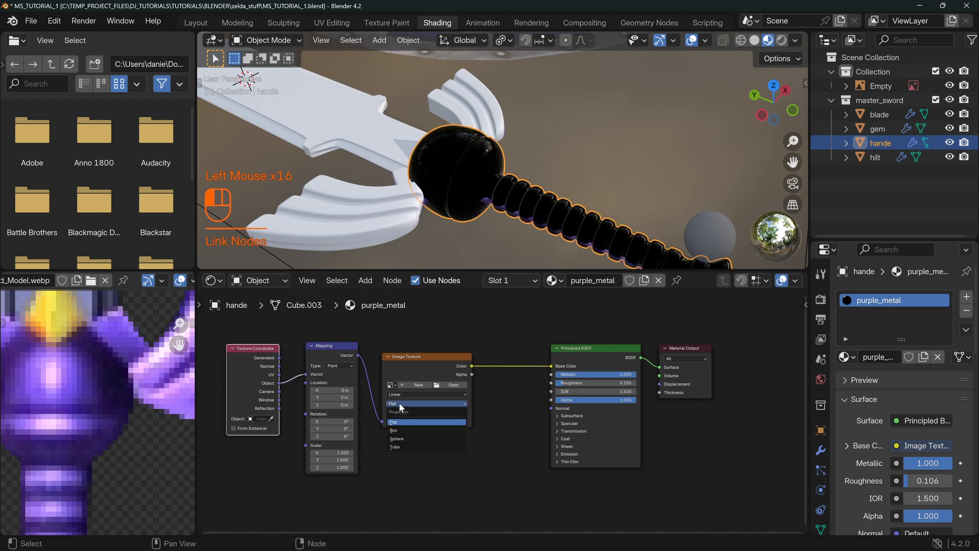
left_click(398, 431)
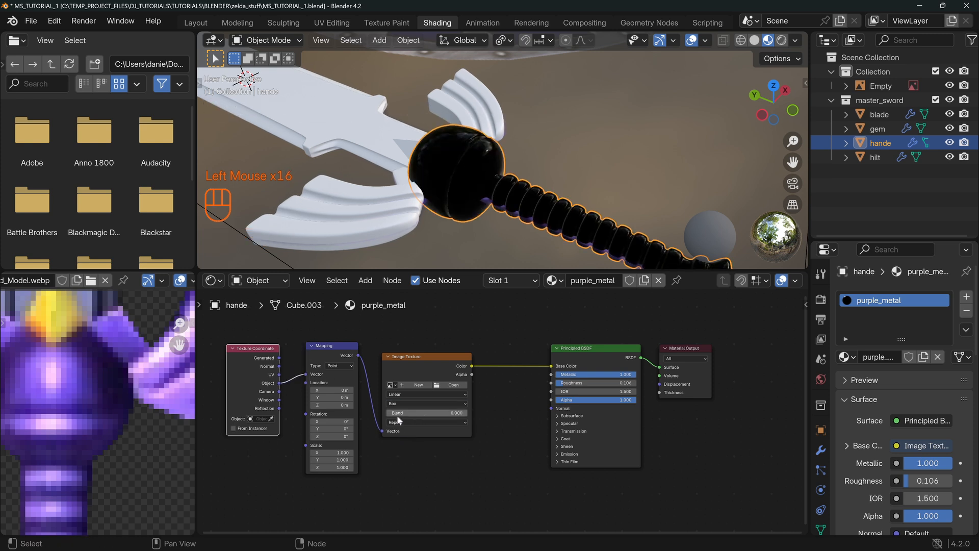
Search the Maps texture folder for "sc" and load metal_scratches0002.png into the Image Texture node.
left_click(453, 384)
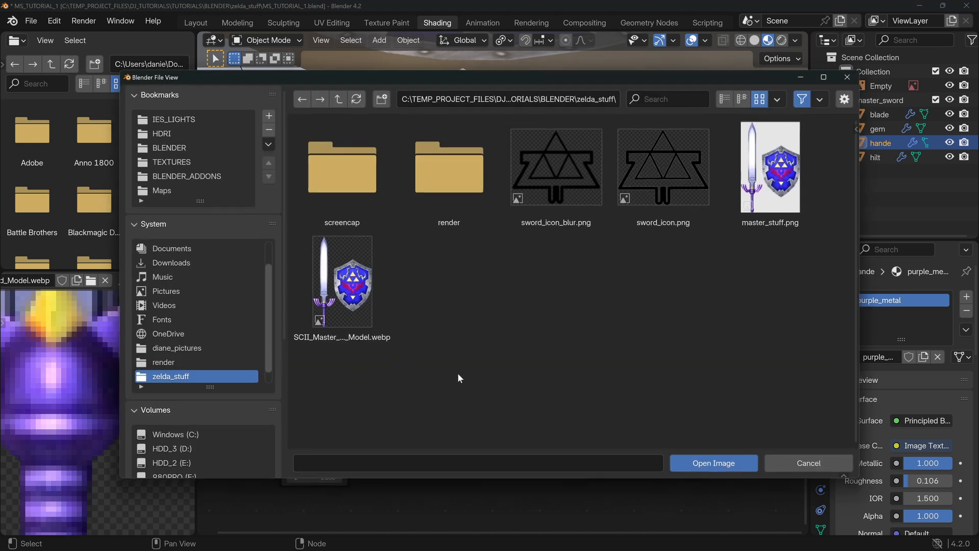
left_click(164, 190)
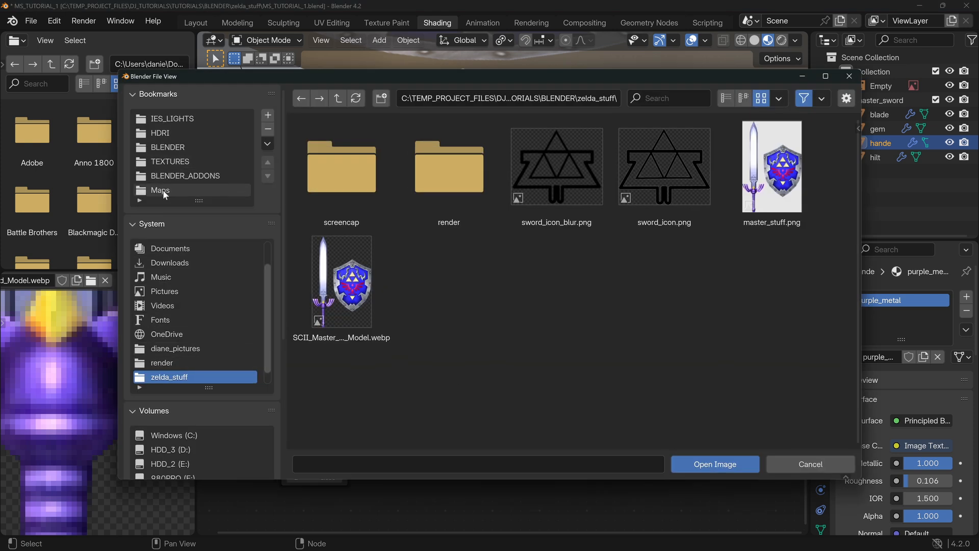
left_click(539, 285)
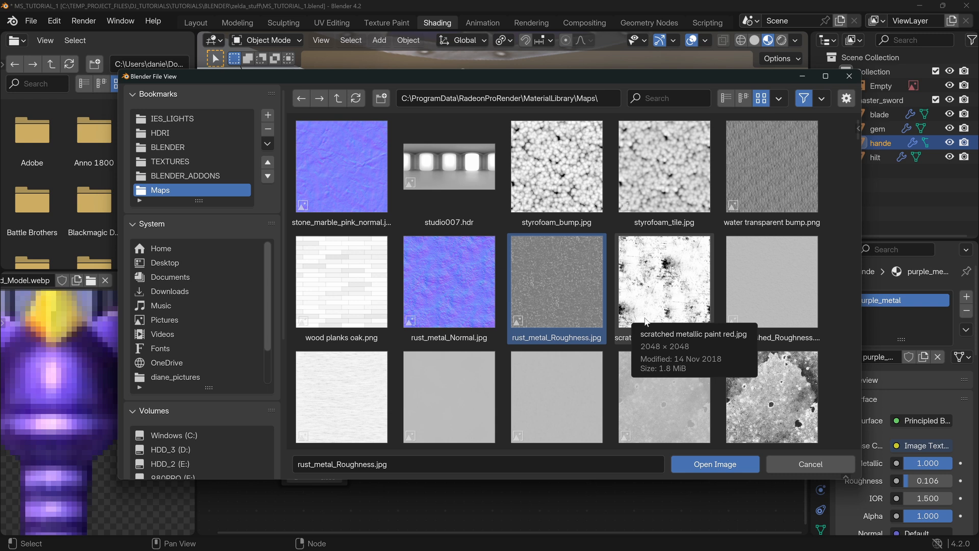
scroll(638, 311, "down", 8)
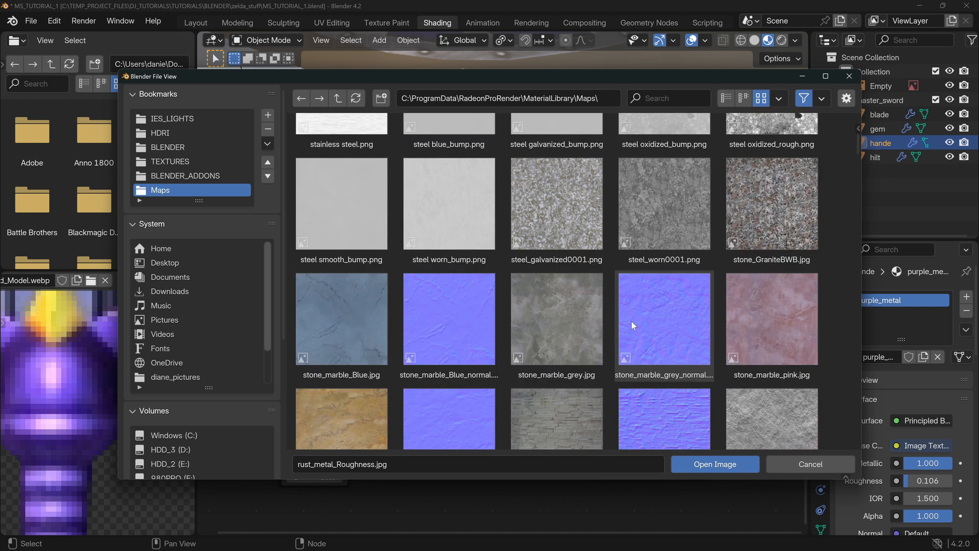
scroll(631, 322, "down", 3)
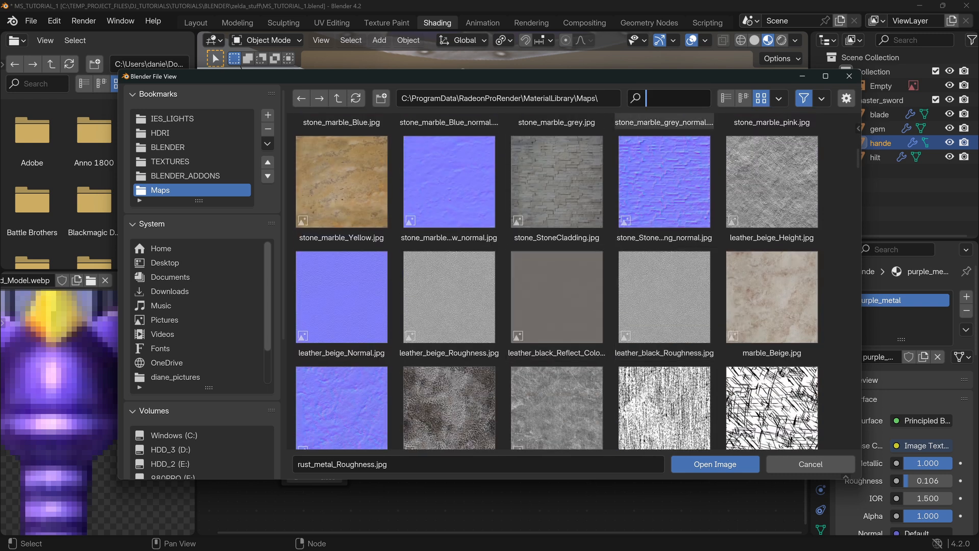
type("sc")
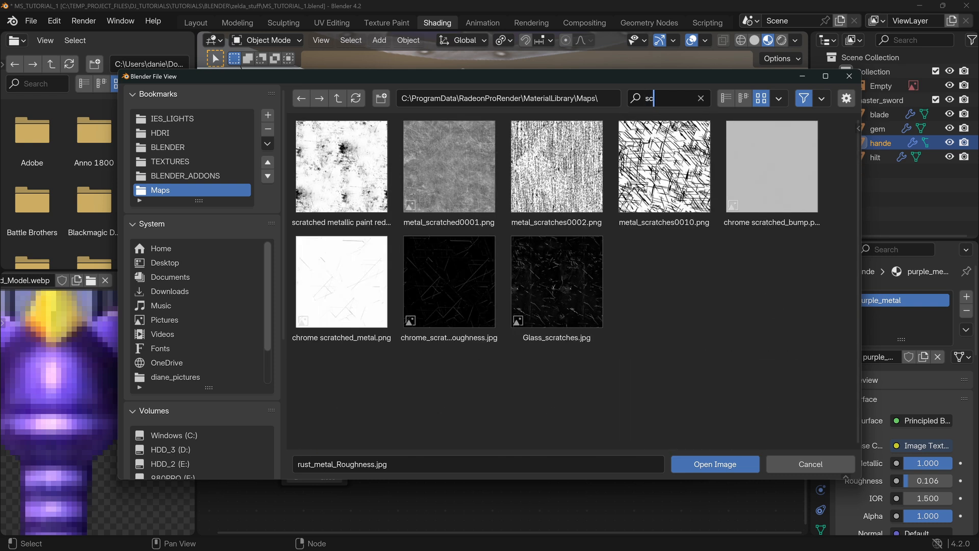
double_click(556, 168)
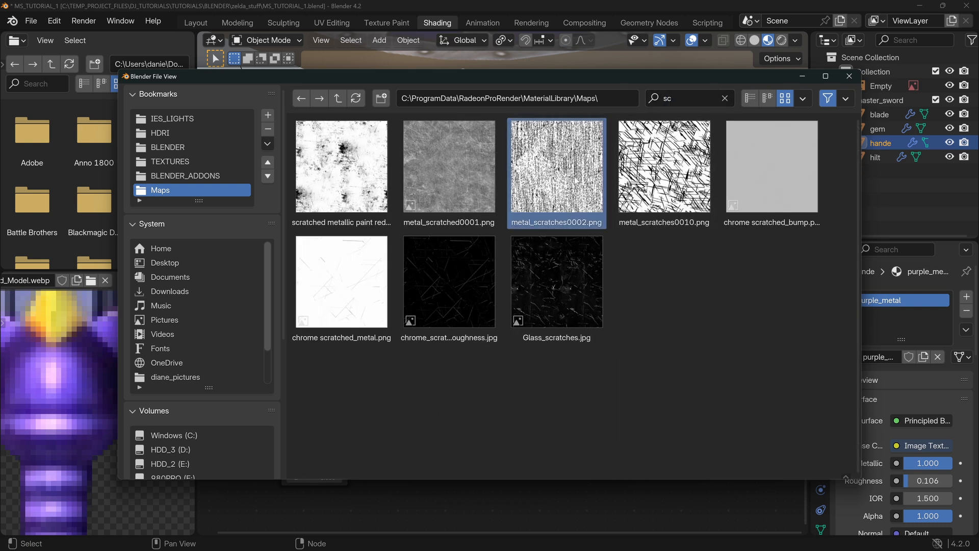
Set the Image Texture's box projection Blend to 1.000 and check the handle's surface.
middle_click_drag(530, 416, 552, 424)
left_click_drag(463, 418, 561, 418)
left_click(550, 449)
mouse_move(515, 168)
middle_mouse_down()
mouse_move(540, 153)
mouse_move(528, 173)
middle_mouse_up()
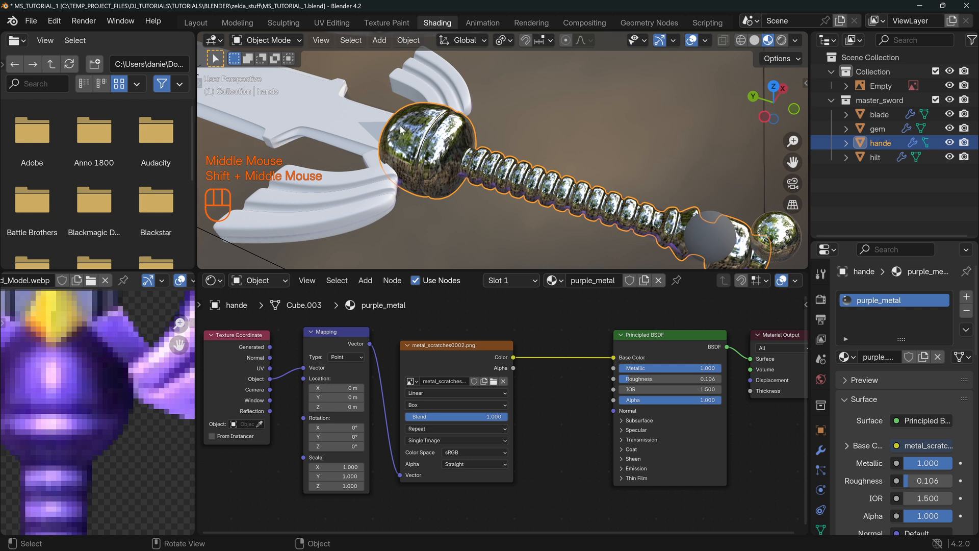
middle_click_drag(497, 179, 465, 168, "shift")
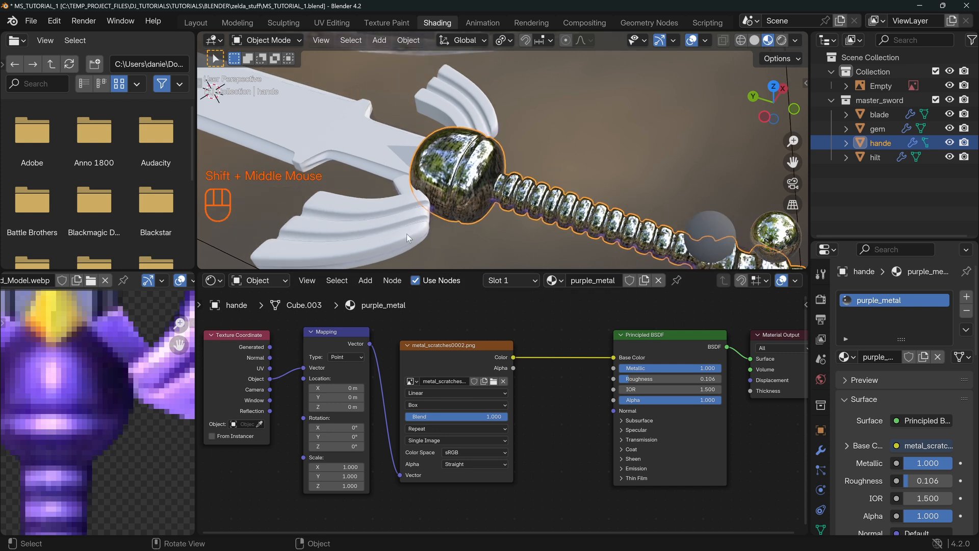
Preview the scratch texture's color output directly on the sword handle and inspect it up close.
left_click(500, 363, "ctrl+shift")
middle_click_drag(500, 160, 439, 181)
scroll(440, 181, "up", 2)
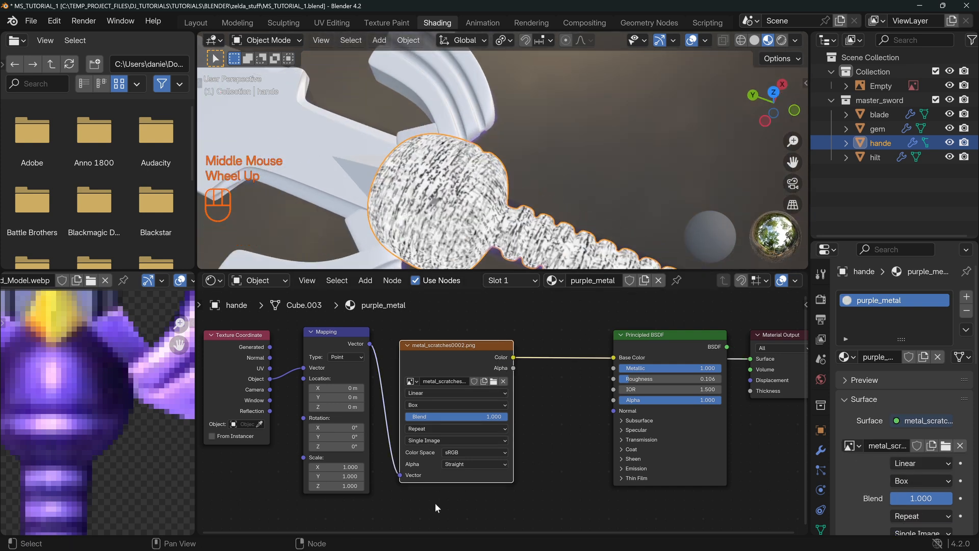
Add a Value node below the Texture Coordinate node and connect it to the Mapping node's Scale.
middle_click_drag(436, 508, 536, 443)
key("shift+a")
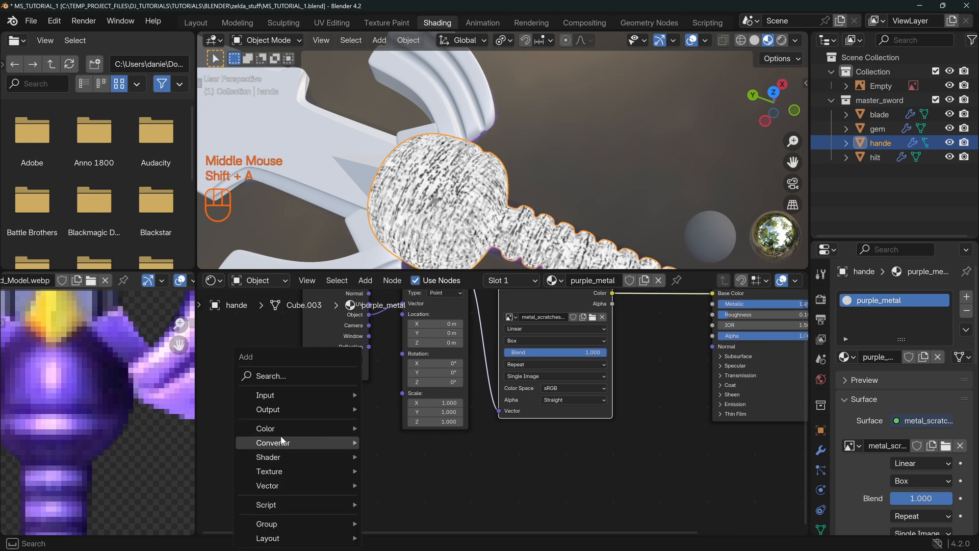
key("shift+a")
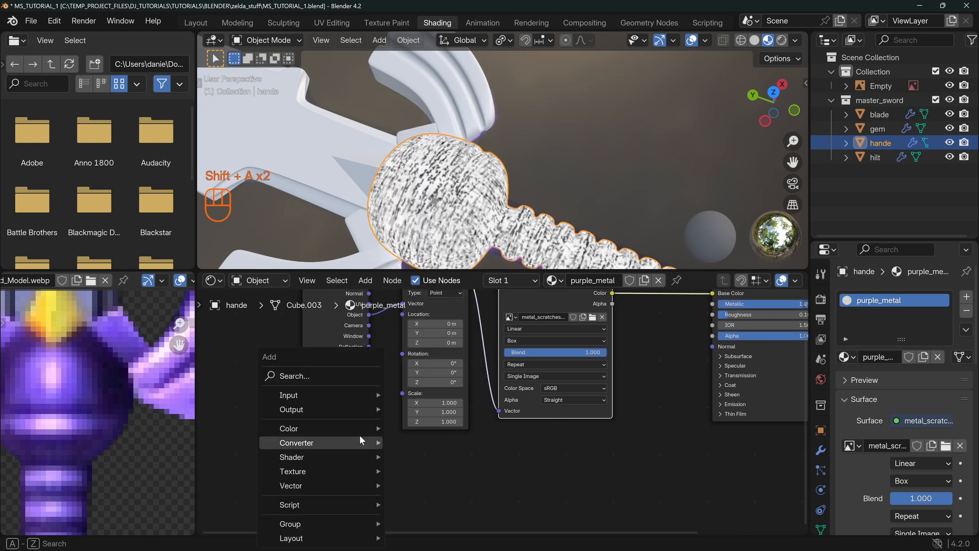
mouse_move(305, 412)
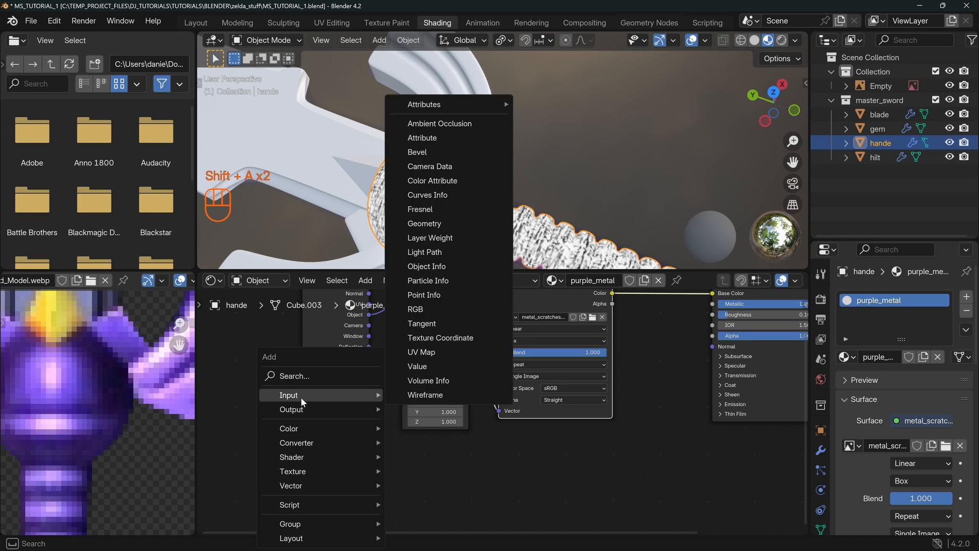
left_click(427, 378)
left_click(326, 397)
left_click_drag(370, 412, 402, 393)
Set the Value node driving the texture scale to 1.960, judging the scratch density on the handle.
left_click_drag(337, 425, 454, 424, "shift")
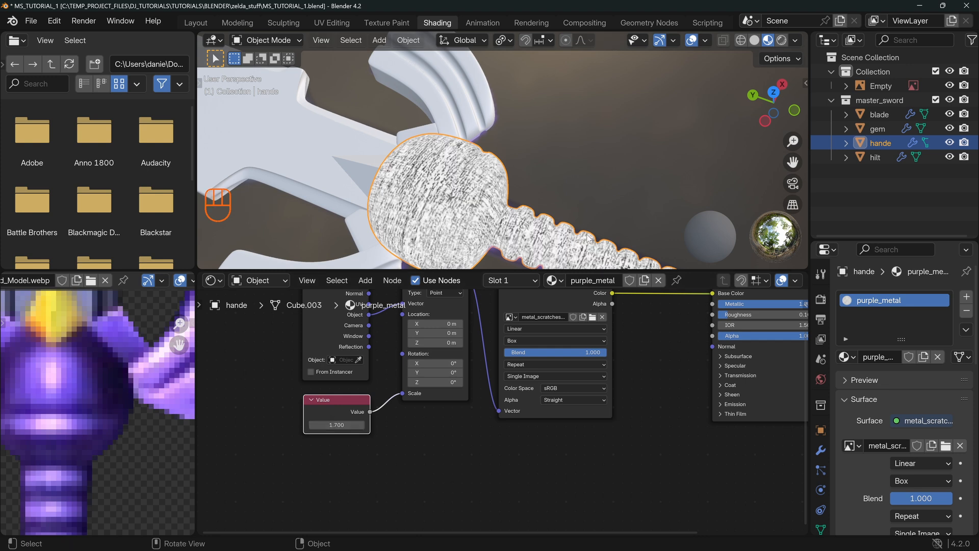
middle_click_drag(588, 238, 541, 193, "shift")
scroll(556, 209, "down", 2)
mouse_move(541, 194)
middle_mouse_down()
mouse_move(529, 176)
mouse_move(551, 200)
middle_mouse_up()
left_click_drag(336, 425, 344, 425, "shift")
middle_click_drag(535, 168, 557, 205, "shift")
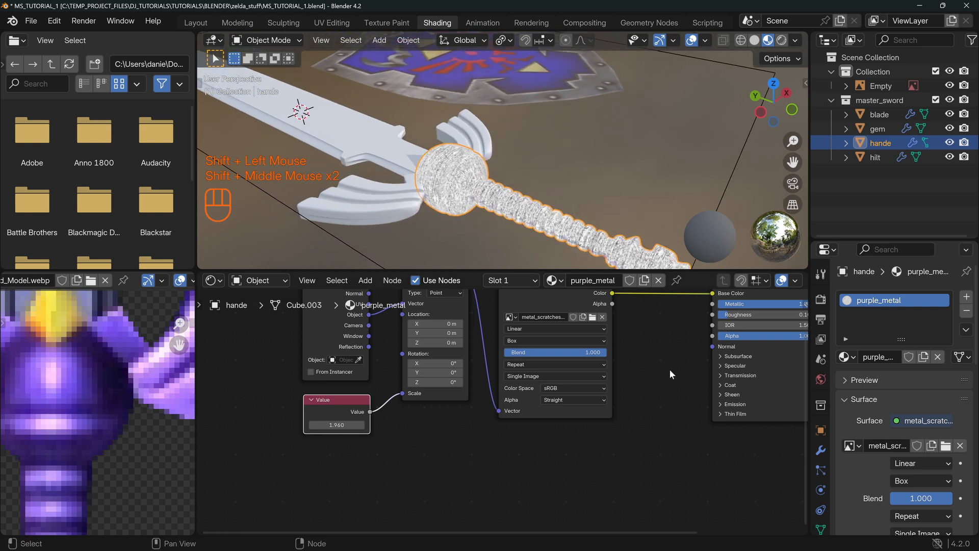
Route the Principled BSDF back to the Material Output's surface and nudge the shader node toward the image texture.
middle_click_drag(667, 387, 462, 497)
left_click(561, 388, "ctrl+shift")
left_click_drag(564, 388, 531, 377)
scroll(504, 192, "up", 2)
middle_click_drag(466, 415, 498, 346)
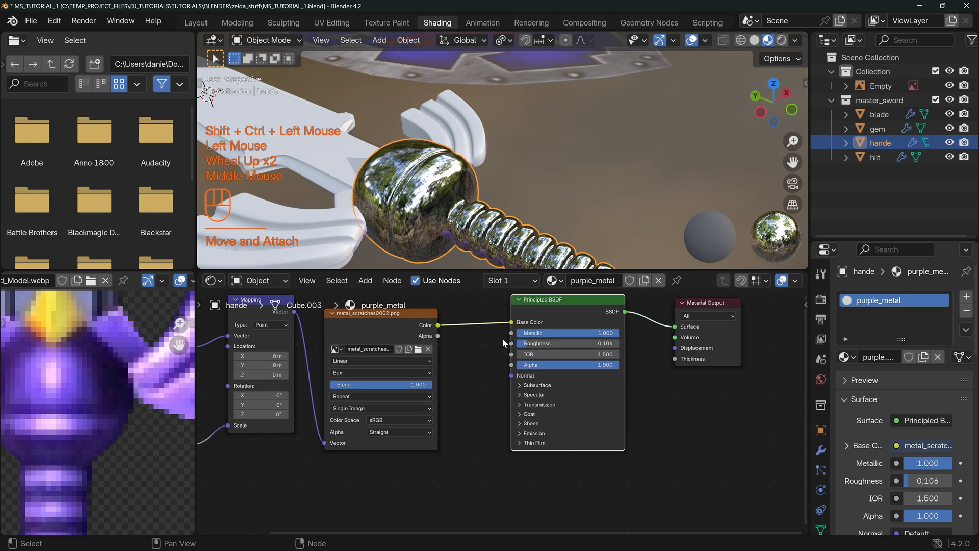
Move the scratch texture's link from Base Color to Roughness and set its color space to Non-Color.
left_click_drag(511, 323, 519, 347)
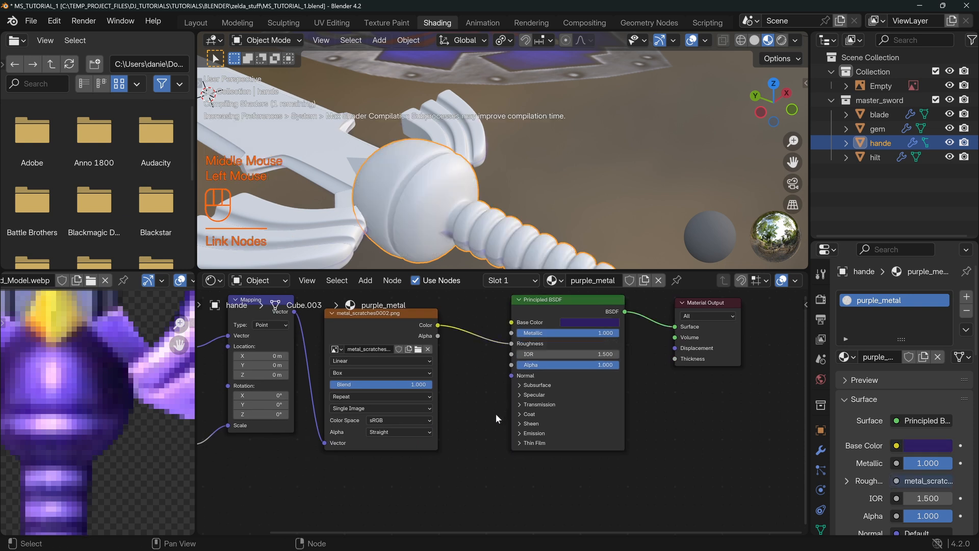
left_click(382, 422)
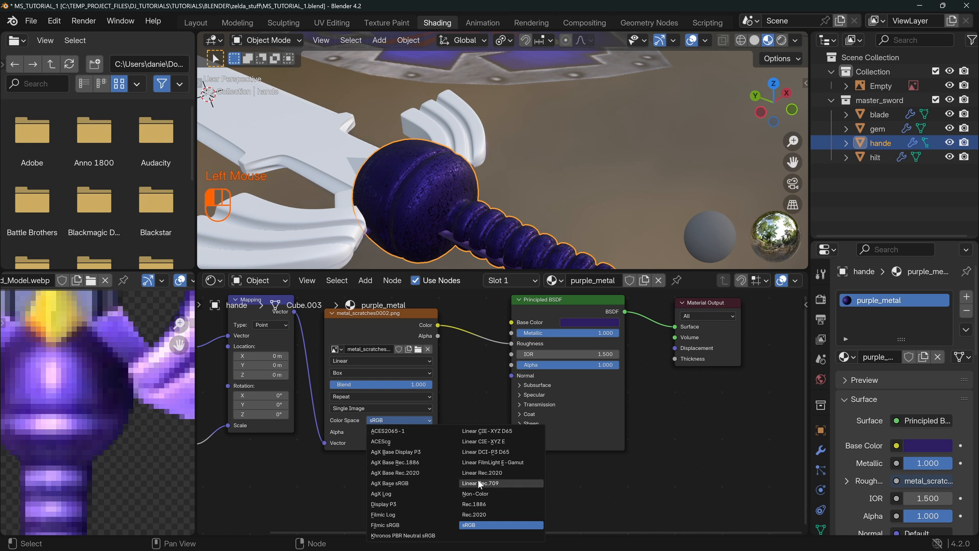
left_click(487, 493)
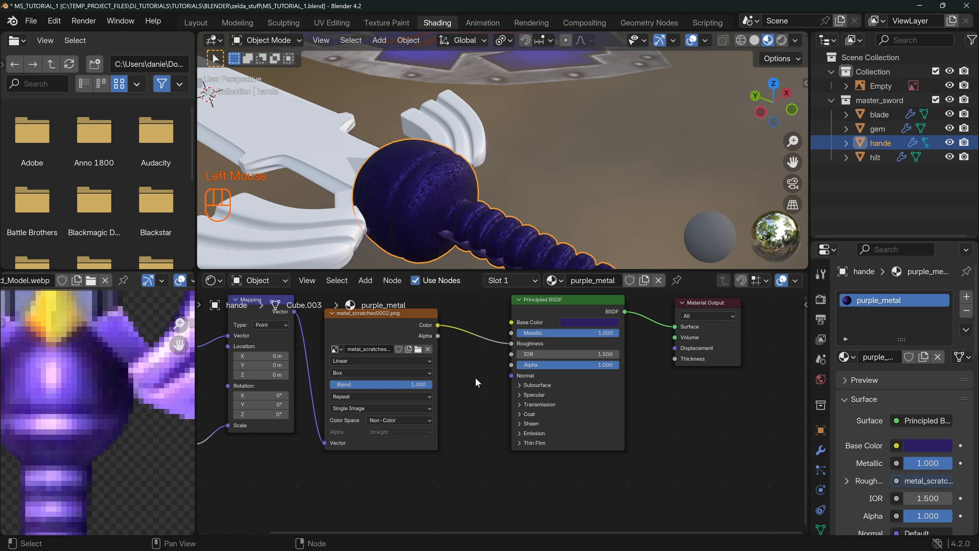
Move the Material Output and Principled BSDF nodes away from the image texture to make room for another node.
middle_click_drag(624, 313, 520, 359)
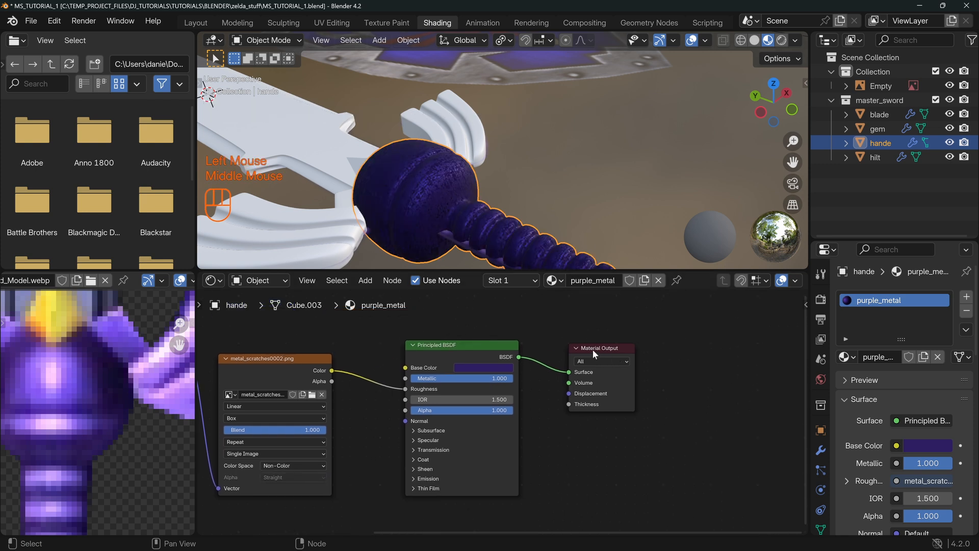
left_click_drag(592, 349, 671, 349)
left_click_drag(471, 346, 566, 346)
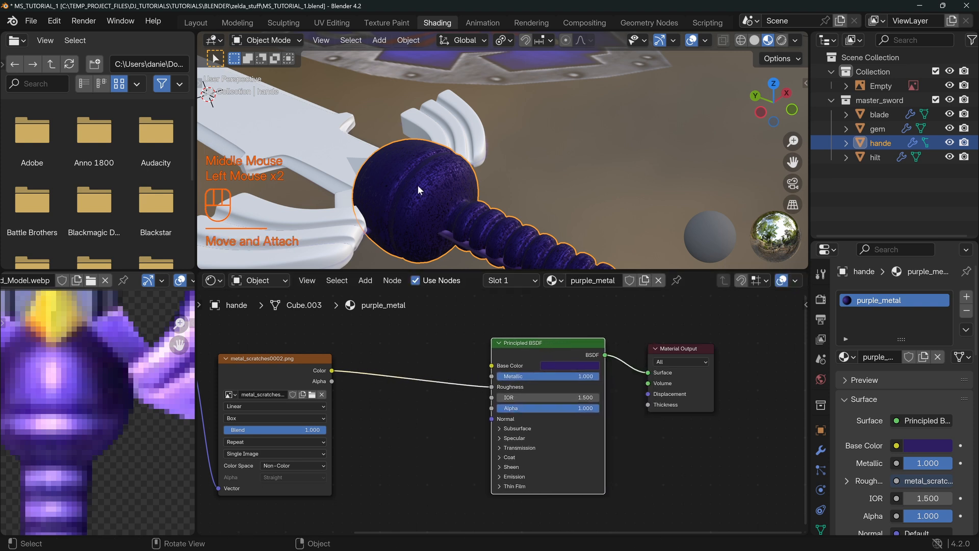
middle_click_drag(433, 235, 457, 166)
middle_click_drag(455, 208, 457, 190)
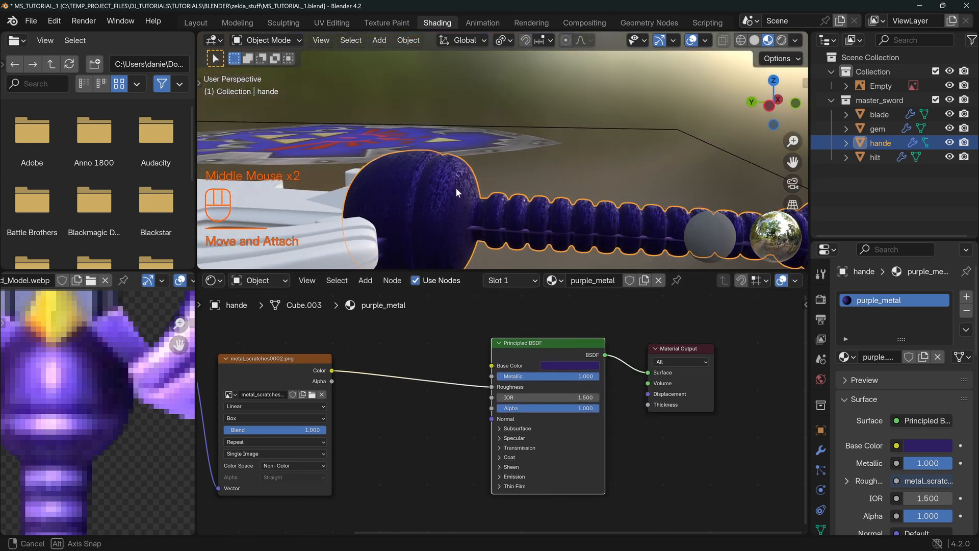
Insert a Color Ramp node on the link between the scratch texture and the Principled BSDF's Roughness.
key("shift+a")
mouse_move(371, 441)
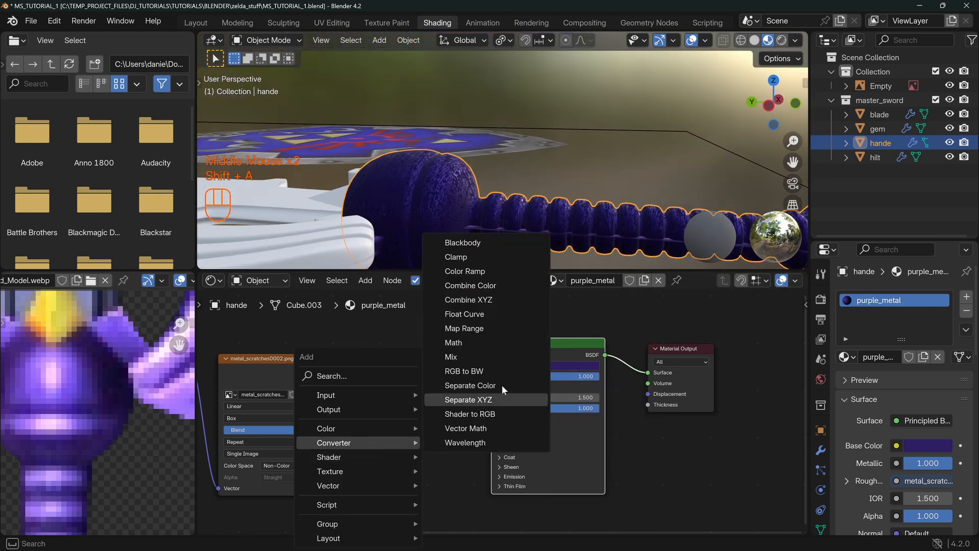
left_click(478, 272)
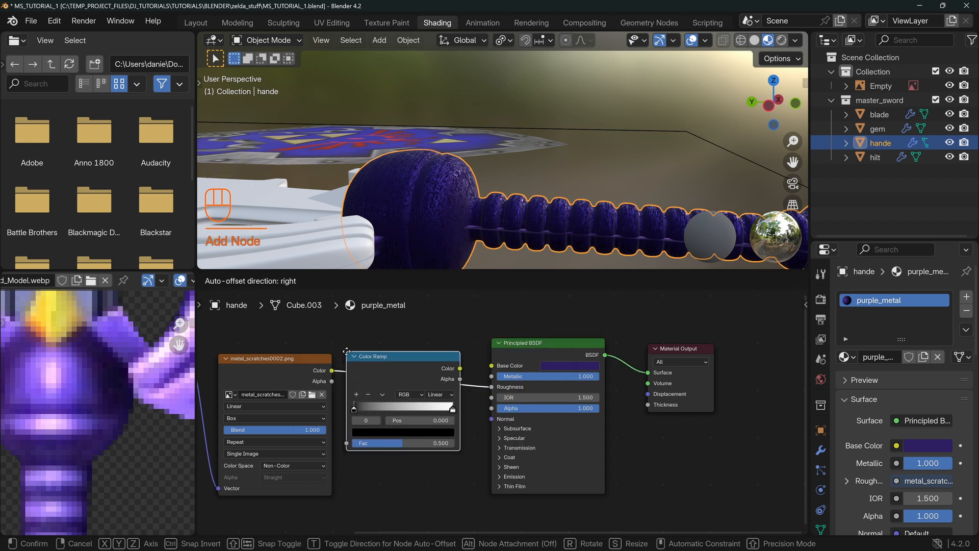
left_click(351, 352)
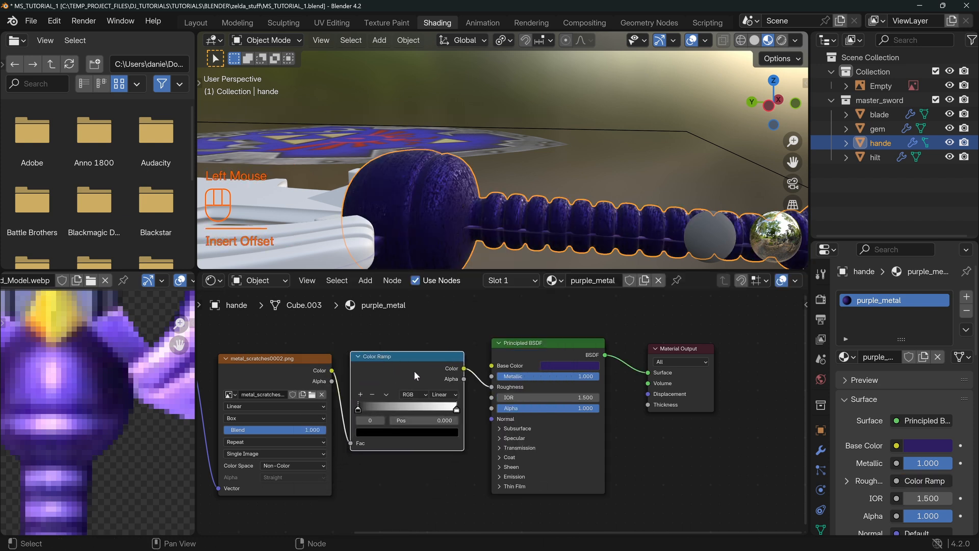
Reverse the Color Ramp so the white stop sits at position 0.000 and the black stop near the opposite end.
left_click_drag(455, 410, 404, 409)
left_click_drag(404, 410, 361, 410)
left_click_drag(455, 410, 476, 413)
middle_click_drag(485, 171, 459, 190)
left_click_drag(362, 410, 432, 413)
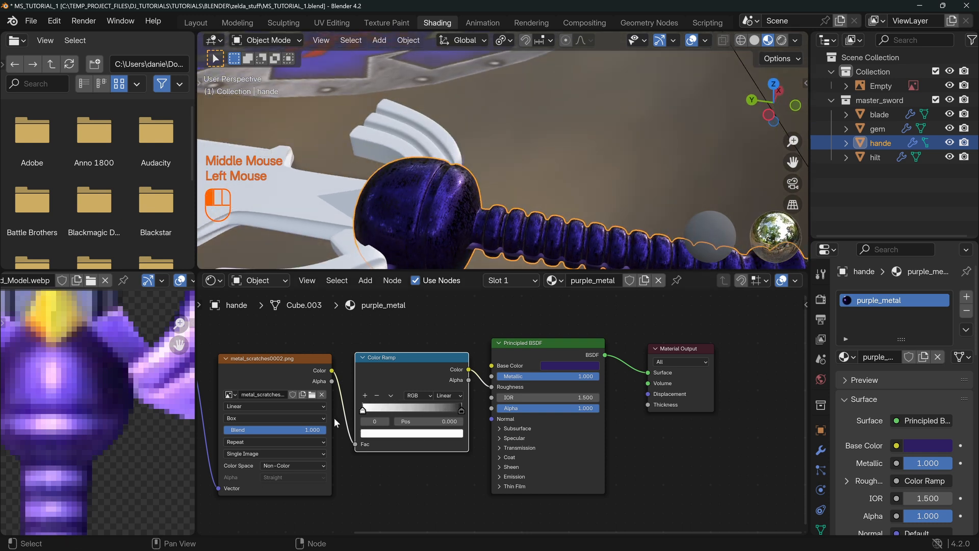
mouse_move(515, 194)
middle_mouse_down()
mouse_move(485, 134)
mouse_move(440, 137)
mouse_move(524, 185)
mouse_move(666, 222)
mouse_move(775, 168)
mouse_move(286, 184)
mouse_move(403, 179)
mouse_move(492, 191)
mouse_move(556, 161)
mouse_move(554, 188)
mouse_move(514, 191)
mouse_move(530, 199)
middle_mouse_up()
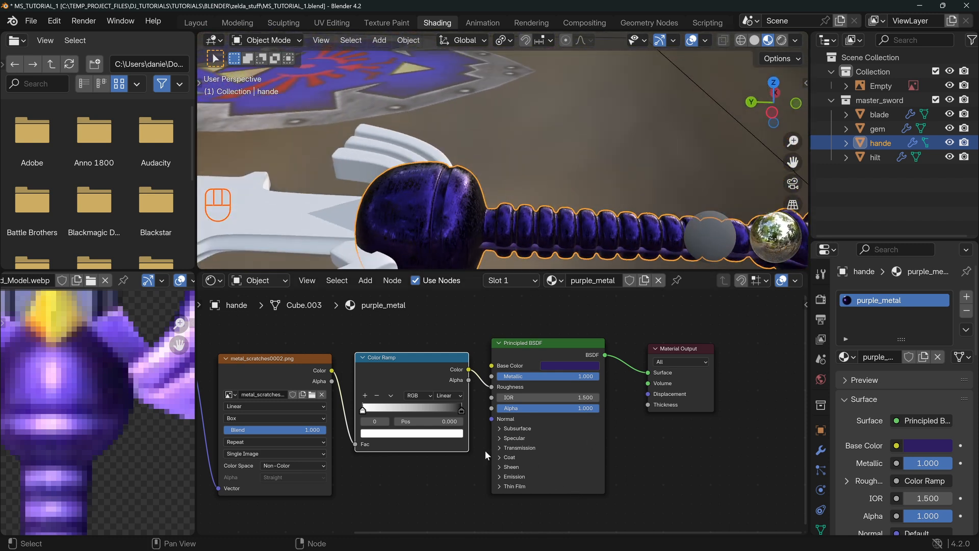
Add a Bump node in the empty space below the Color Ramp.
middle_click_drag(494, 447, 493, 415)
middle_click_drag(567, 315, 476, 323)
left_click(476, 323)
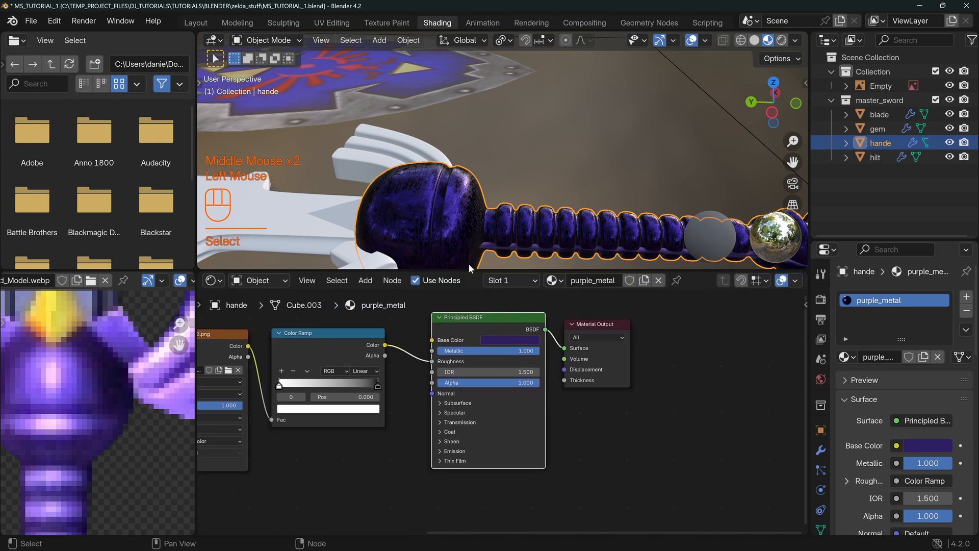
middle_click_drag(362, 448, 399, 399)
key("shift+a")
mouse_move(387, 408)
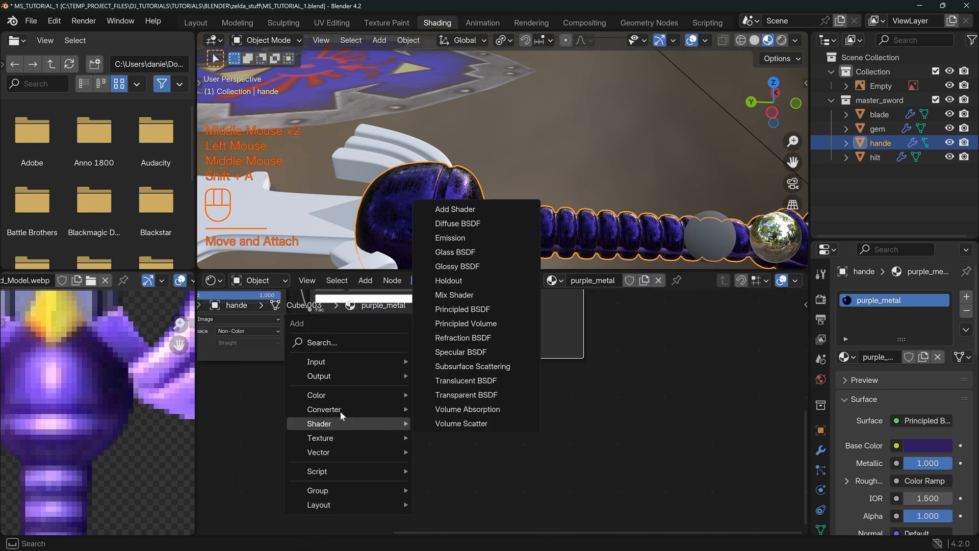
mouse_move(338, 451)
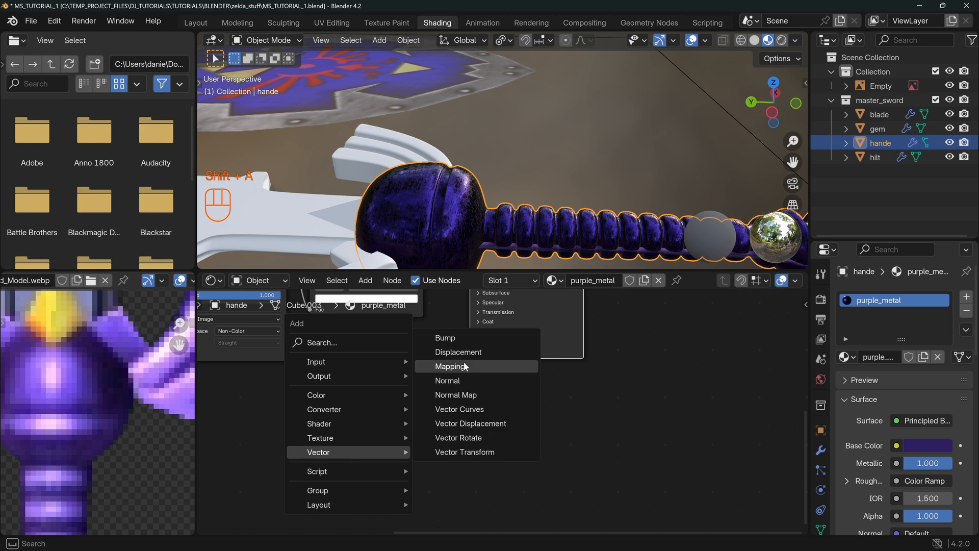
left_click(449, 338)
left_click(378, 388)
Connect the scratch texture's Color to the Bump node's Height and the Bump's Normal to the Principled BSDF's Normal.
middle_click_drag(316, 356, 410, 438)
scroll(327, 368, "down", 2)
left_click_drag(384, 351, 424, 491)
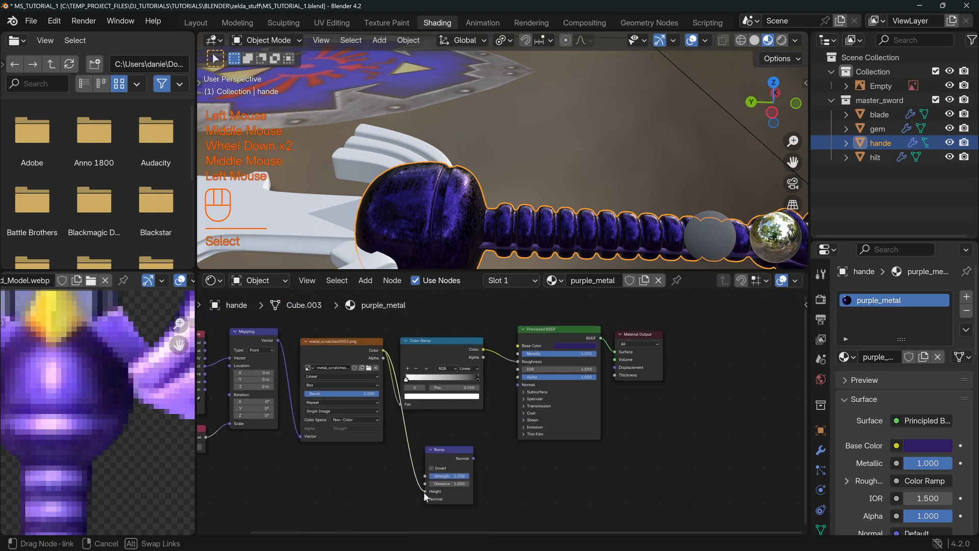
left_click_drag(474, 459, 517, 417)
middle_click_drag(524, 468, 519, 426)
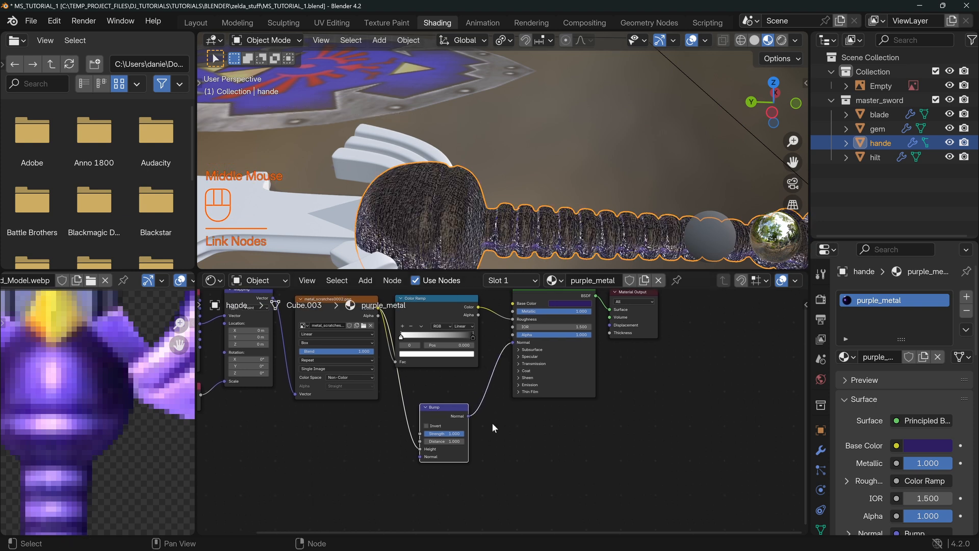
Lower the Bump node's Strength and Distance to small values for a subtle scratched relief on the handle.
mouse_move(449, 437)
left_mouse_down()
mouse_move(429, 437)
mouse_move(447, 439)
left_mouse_up()
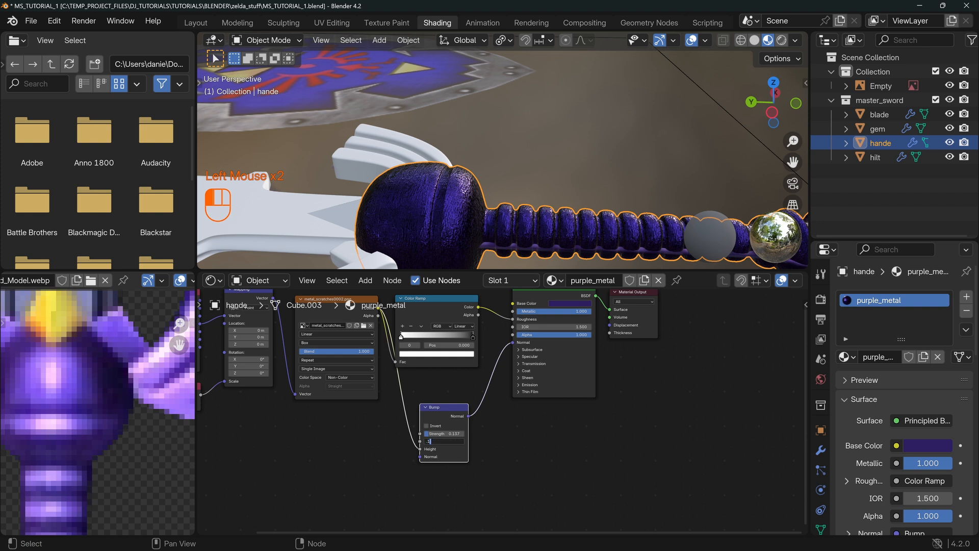
left_click(443, 441)
scroll(482, 229, "up", 2)
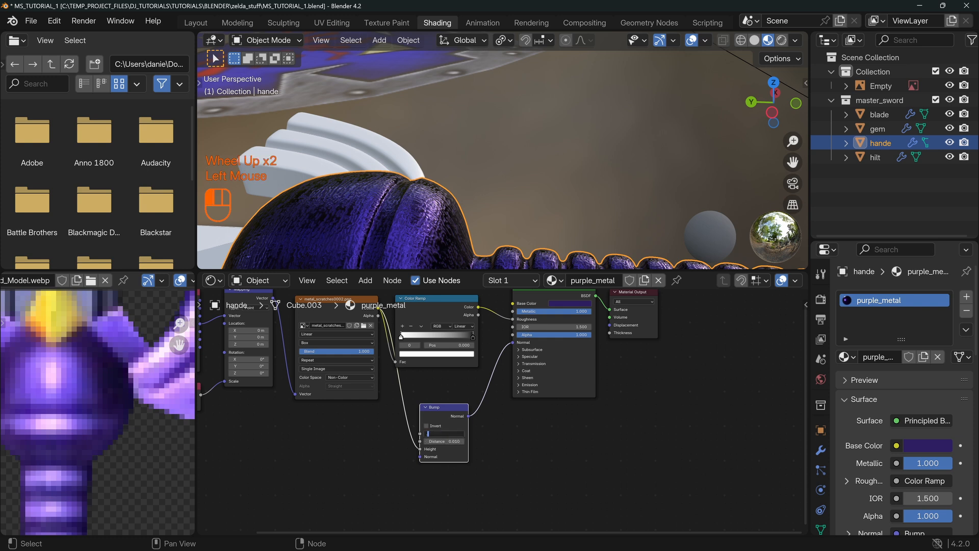
middle_click_drag(462, 186, 537, 173)
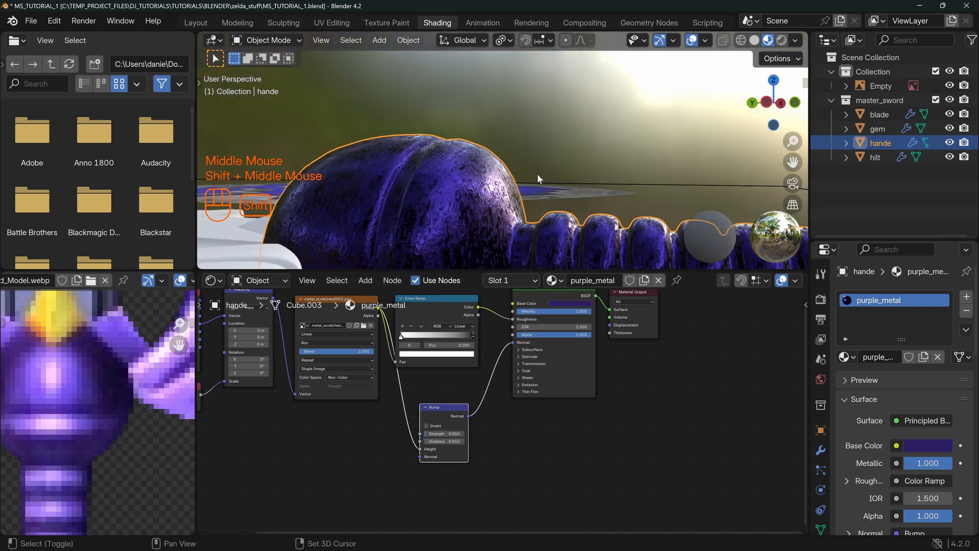
Set the handle material's Bump Strength to 0.025 and shift the Bump node slightly.
left_click(443, 433)
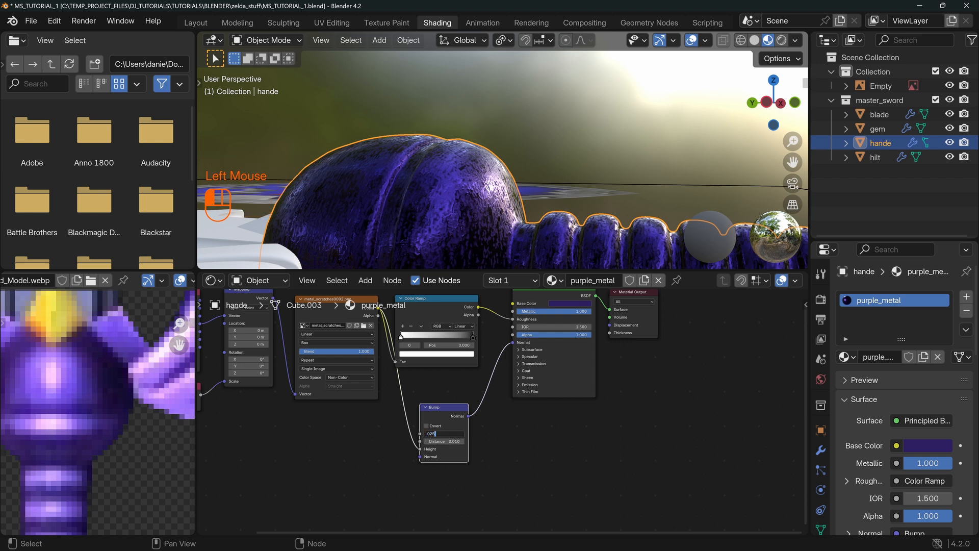
middle_click_drag(495, 119, 500, 184)
mouse_move(449, 409)
left_mouse_down()
mouse_move(430, 405)
mouse_move(436, 414)
left_mouse_up()
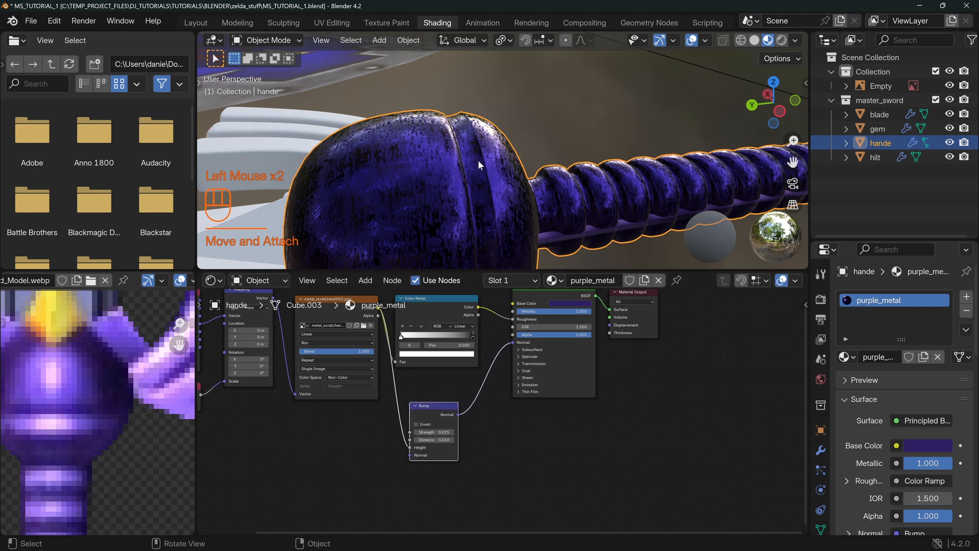
Examine the scratched relief and reflections on the purple handle from several angles and distances.
middle_click_drag(459, 167, 524, 140)
scroll(524, 140, "down", 2)
middle_click_drag(541, 175, 489, 204)
scroll(485, 230, "up", 1)
left_click_drag(408, 337, 355, 343)
middle_click_drag(510, 194, 539, 188)
key("alt+a")
scroll(524, 211, "down", 2)
scroll(540, 189, "up", 1)
scroll(539, 188, "up", 1)
middle_click_drag(464, 153, 421, 258)
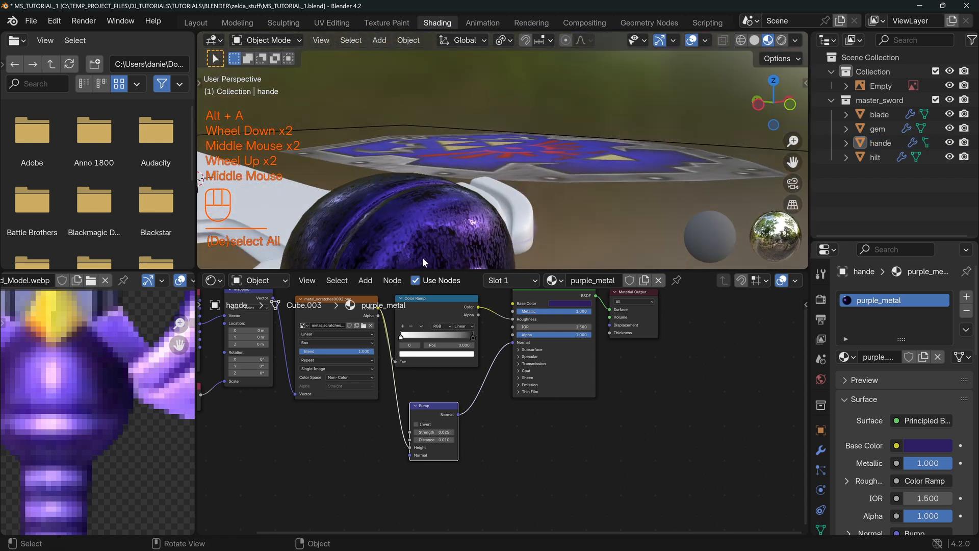
Set the Value node driving the scratch texture's mapping scale to 3.0.
middle_click_drag(281, 445, 363, 451)
left_click(350, 428)
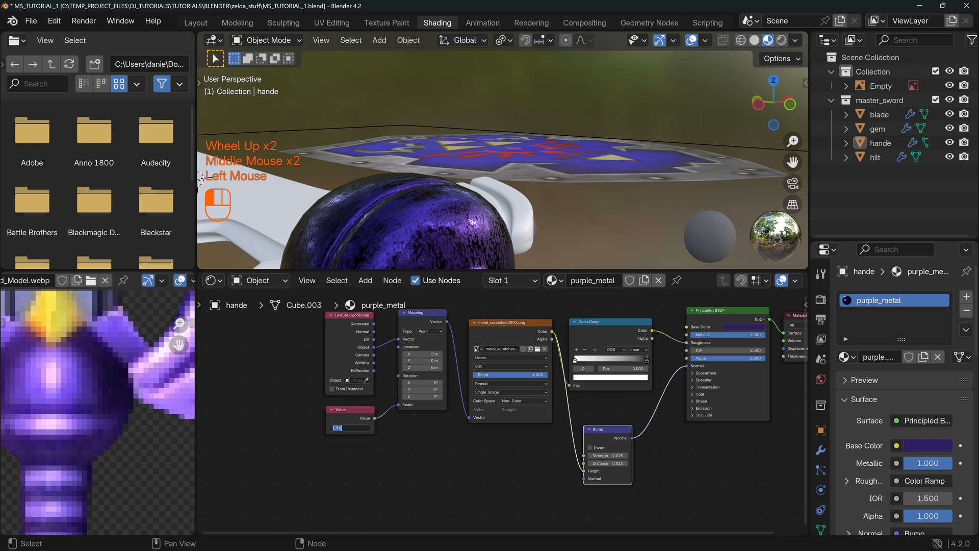
type("3.0")
key("Return")
middle_click_drag(439, 176, 457, 224)
Set the Bump node's Strength to 0.015.
middle_click_drag(608, 413, 528, 381, "shift")
left_click(527, 424)
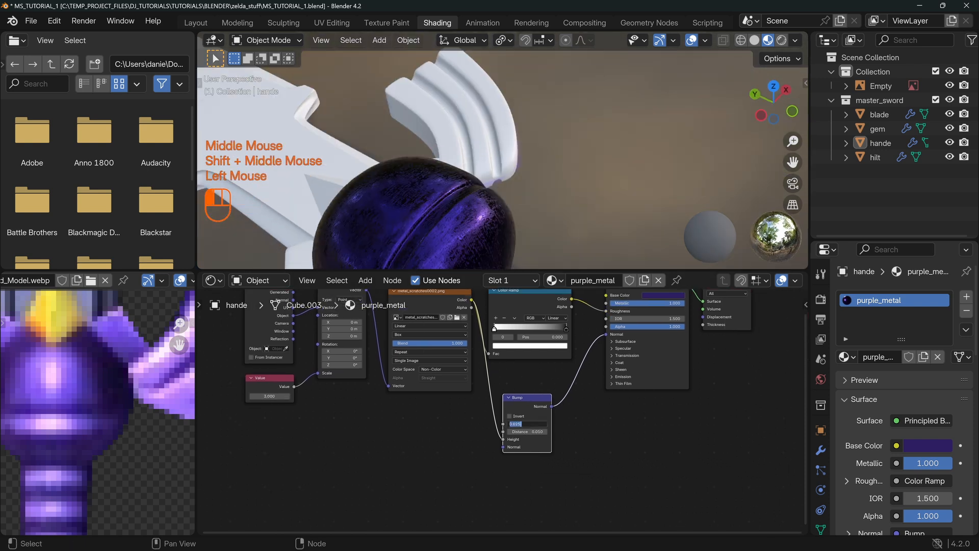
key("Return")
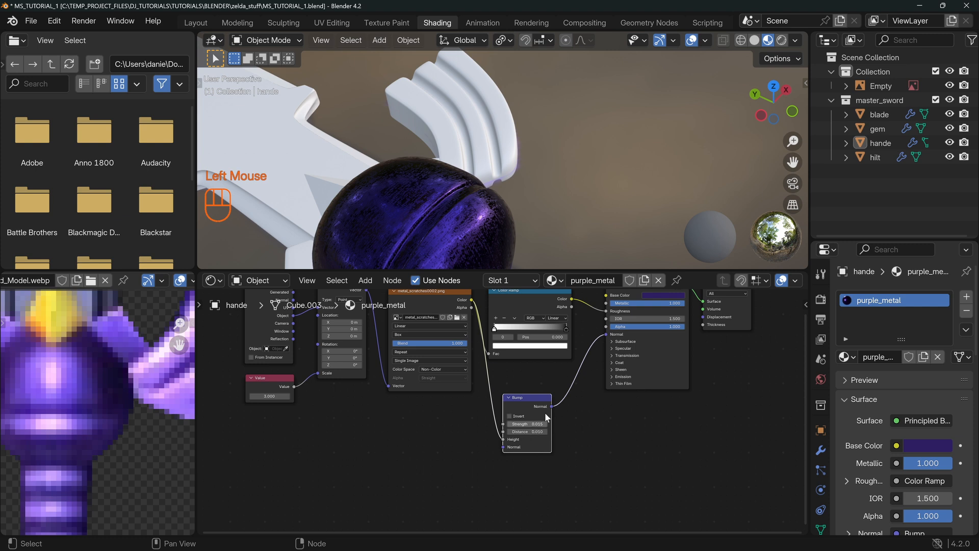
Move the Color Ramp's black stop inward to position 0.429 to make the handle glossier.
middle_click_drag(531, 426, 494, 473, "shift")
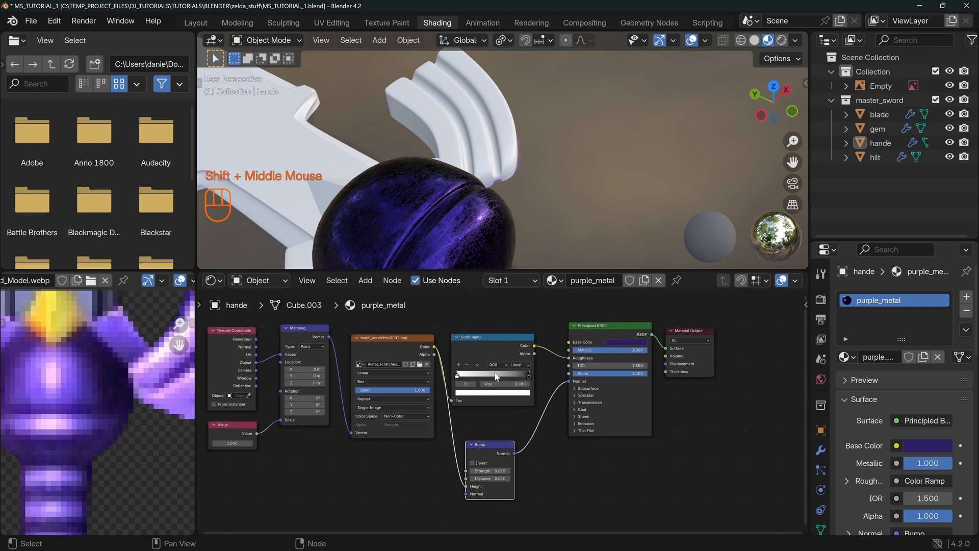
left_click(523, 372)
left_click(510, 393)
mouse_move(525, 343)
left_mouse_down()
mouse_move(525, 302)
mouse_move(525, 333)
left_mouse_up()
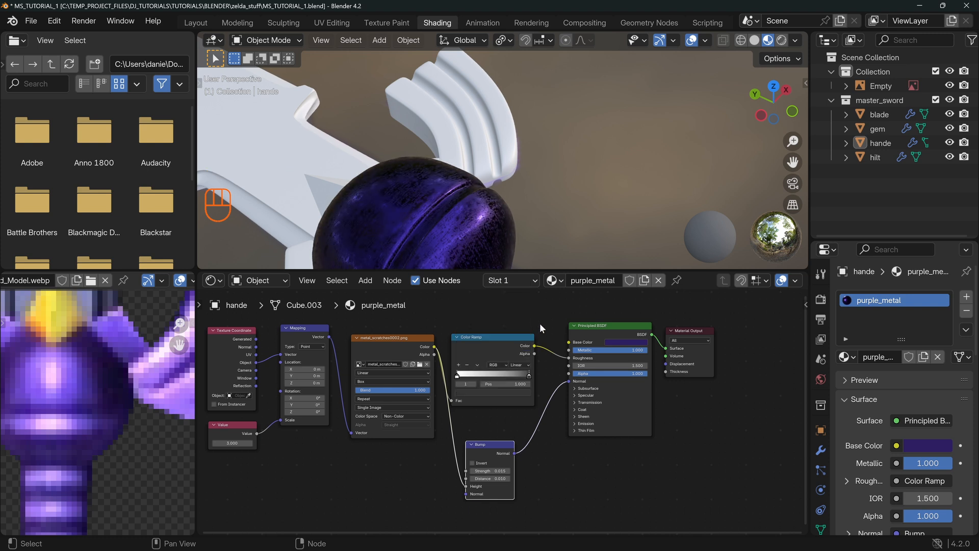
middle_click_drag(544, 255, 513, 189)
middle_click_drag(513, 189, 507, 123, "shift")
left_click(469, 377)
left_click(468, 378)
mouse_move(468, 378)
left_mouse_down()
mouse_move(456, 378)
mouse_move(474, 377)
left_mouse_up()
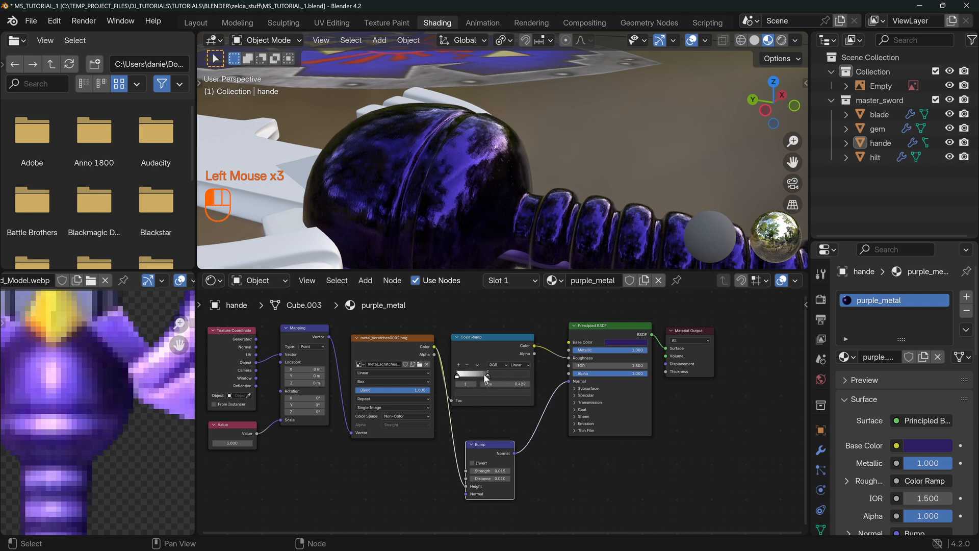
Set the Color Ramp's black stop to position 0.637 while previewing its output, and reconnect the Principled BSDF to the Material Output.
middle_click(514, 155)
left_click(512, 343, "ctrl+shift")
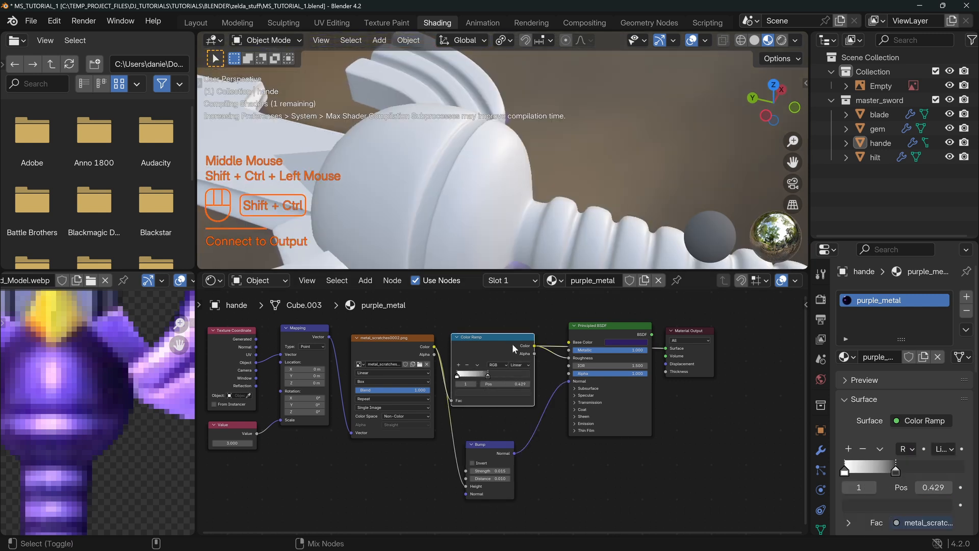
left_click_drag(487, 378, 503, 380)
left_click(629, 329, "ctrl+shift")
mouse_move(623, 328)
left_mouse_down()
mouse_move(607, 327)
mouse_move(612, 338)
left_mouse_up()
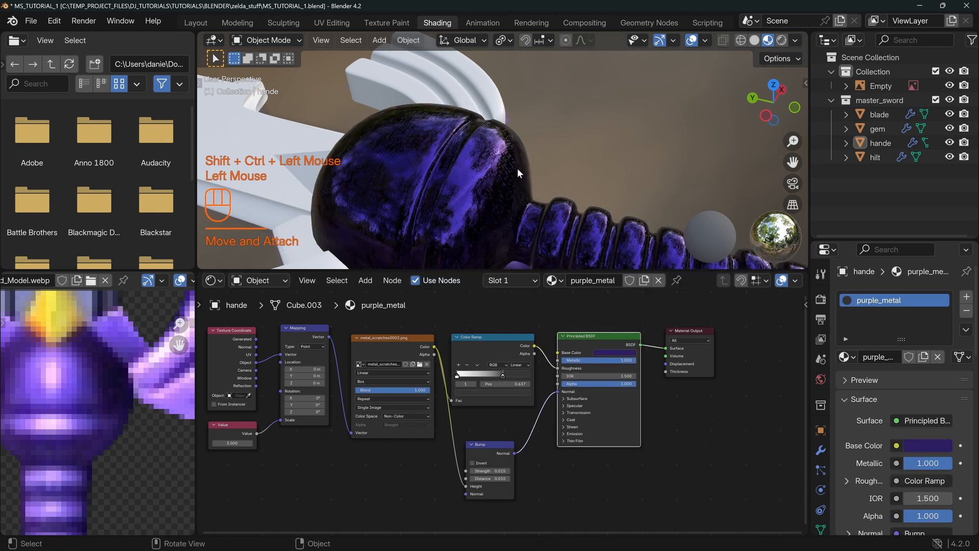
middle_click_drag(548, 196, 548, 228)
left_click_drag(611, 335, 614, 335)
Link the handle's purple_metal material to the winged hilt, keeping the handle as the active object.
middle_click_drag(470, 163, 535, 152)
scroll(631, 144, "down", 2)
scroll(433, 165, "down", 2)
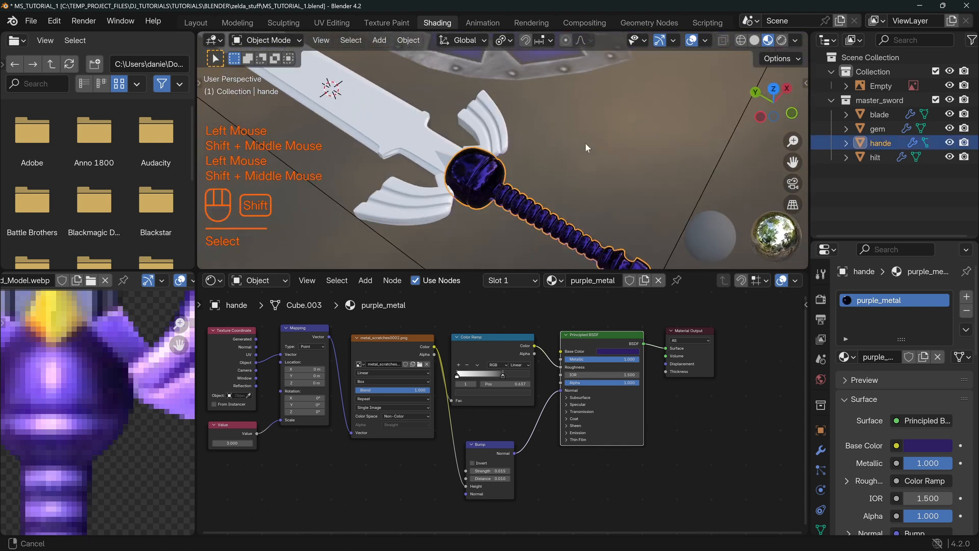
middle_click_drag(586, 142, 532, 178, "shift")
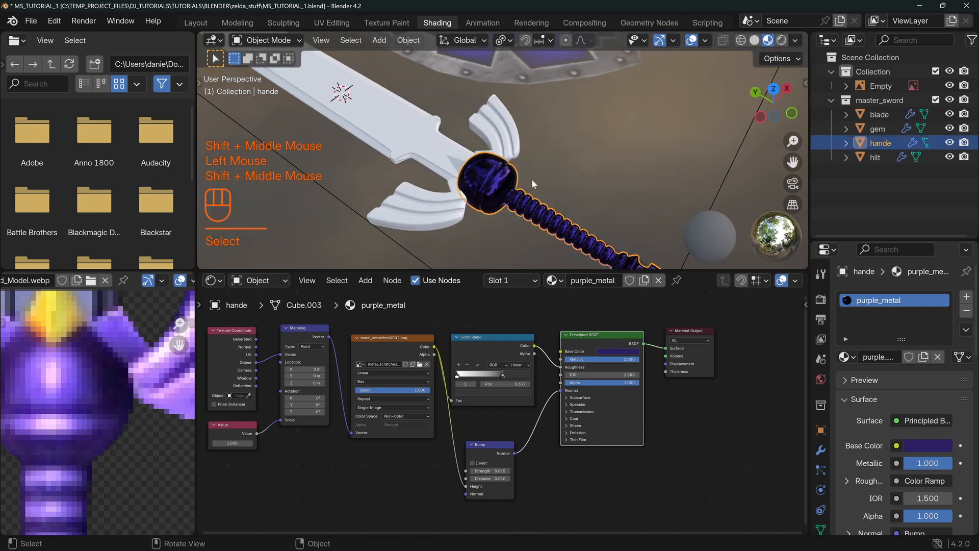
left_click(494, 115)
key("shift")
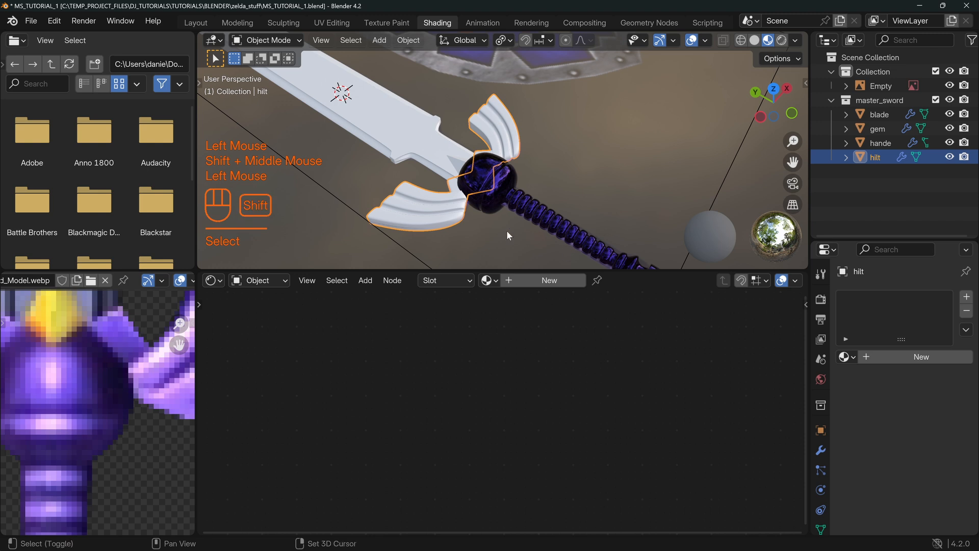
left_click(508, 179, "shift")
middle_click_drag(544, 213, 484, 166, "shift")
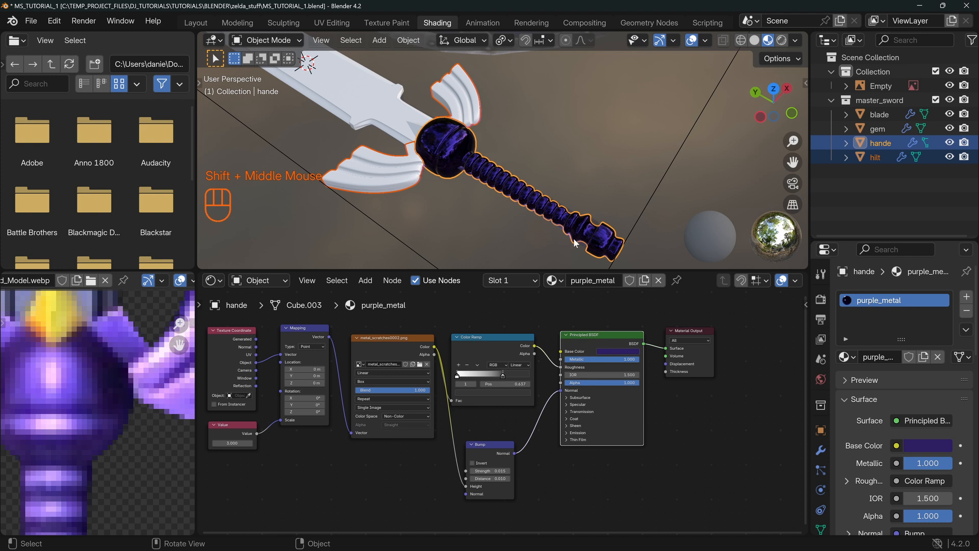
key("ctrl+l")
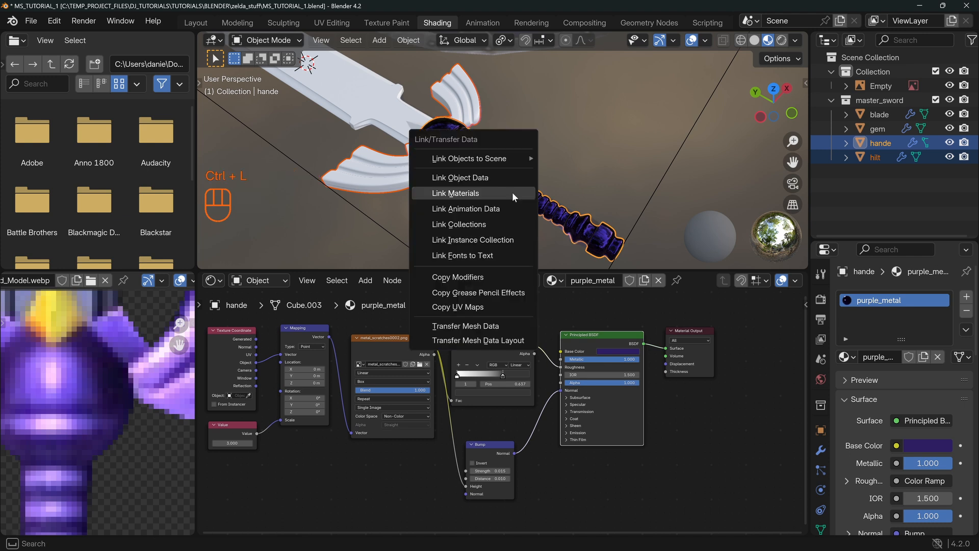
left_click(512, 191)
key("alt+a")
middle_click_drag(510, 191, 463, 132, "shift")
scroll(467, 203, "up", 2)
middle_click_drag(468, 203, 458, 126)
middle_click_drag(464, 201, 451, 161)
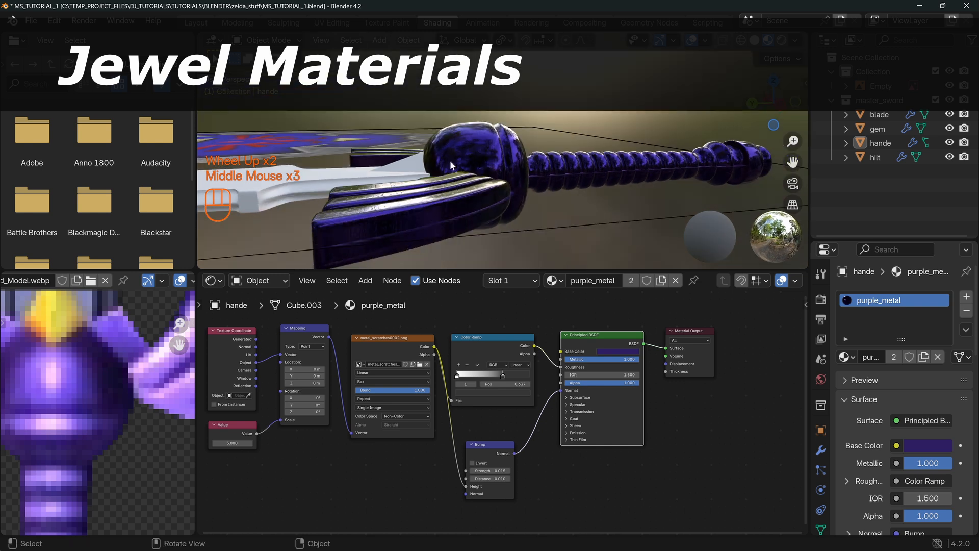
Rotate the handle's scratch texture on all three axes in the Mapping node, with about 32° in Z, and tidy the nodes.
middle_click_drag(471, 130, 463, 164)
left_click(464, 164)
scroll(510, 173, "up", 2)
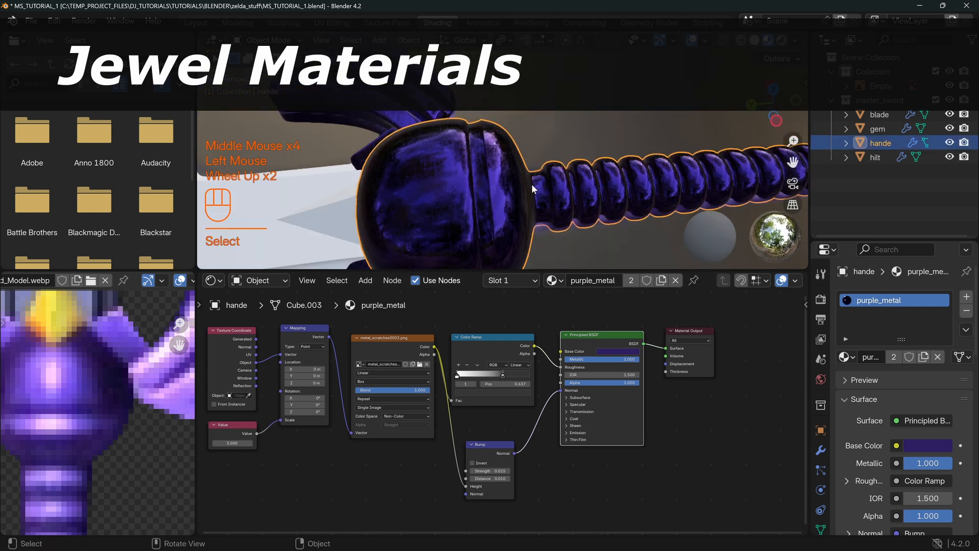
middle_click_drag(531, 184, 478, 180, "shift")
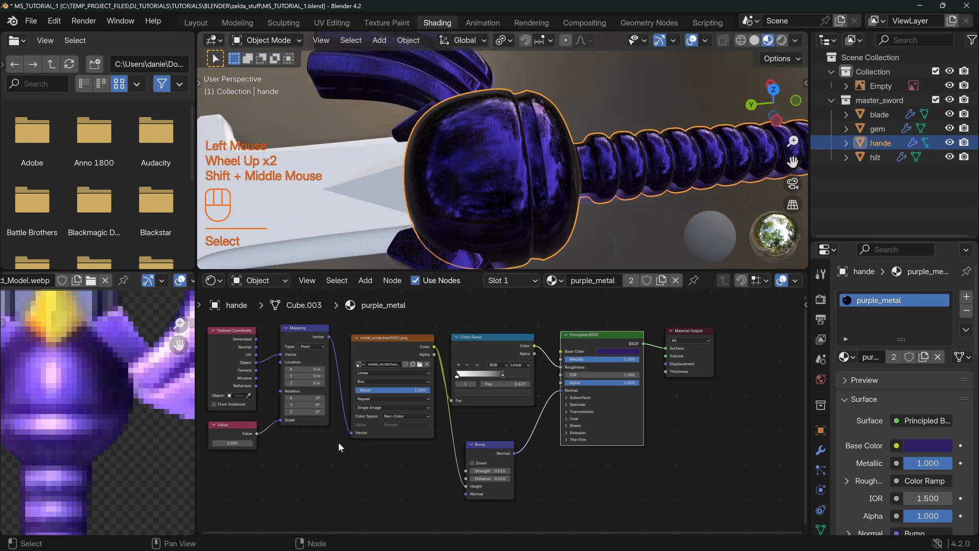
middle_click_drag(339, 446, 365, 382)
left_click_drag(382, 414, 384, 401)
mouse_move(510, 163)
middle_mouse_down()
mouse_move(502, 113)
mouse_move(503, 178)
middle_mouse_up()
left_click_drag(446, 346, 442, 340)
left_click_drag(557, 454, 543, 450)
middle_click_drag(499, 153, 527, 135)
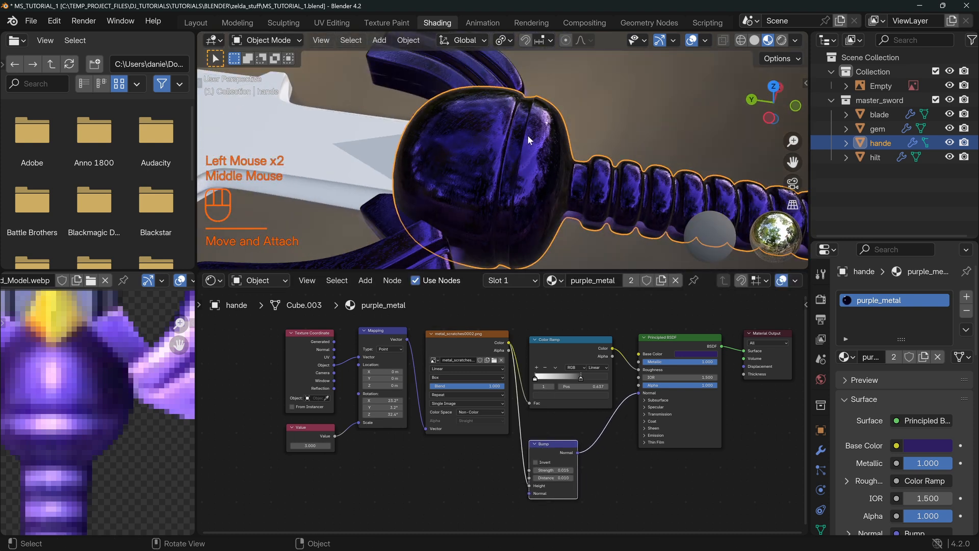
Assign the existing purple_metal material to the gem at the base of the blade.
key("alt+a")
scroll(568, 215, "down", 2)
middle_click_drag(568, 216, 639, 114)
scroll(540, 193, "down", 2)
key("alt+a")
scroll(503, 199, "up", 2)
middle_click_drag(504, 199, 534, 158)
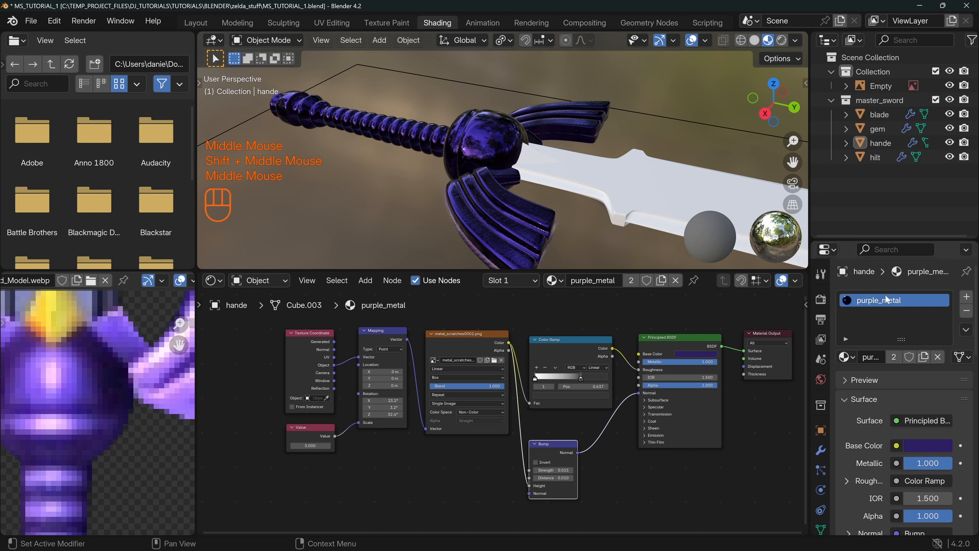
left_click(531, 156)
middle_click_drag(583, 152, 426, 192, "shift")
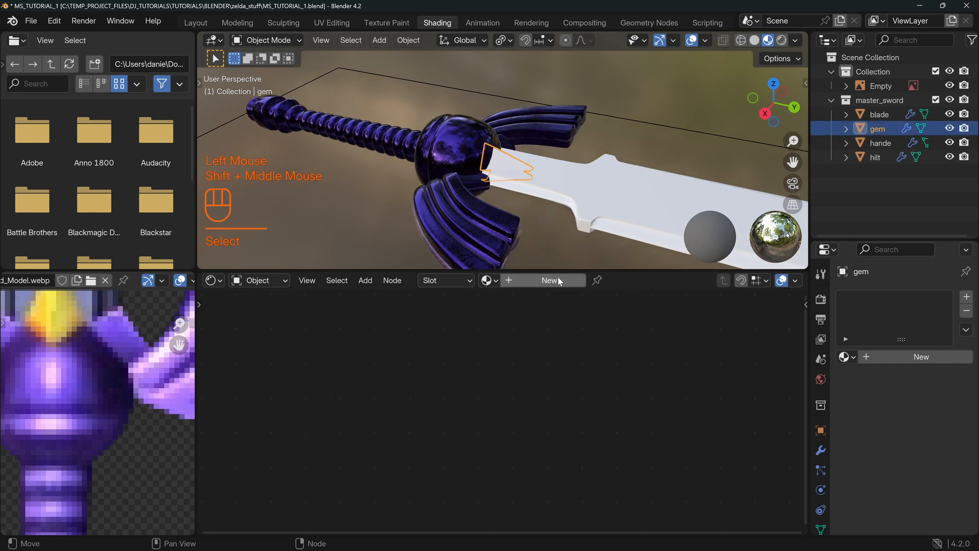
left_click(845, 357)
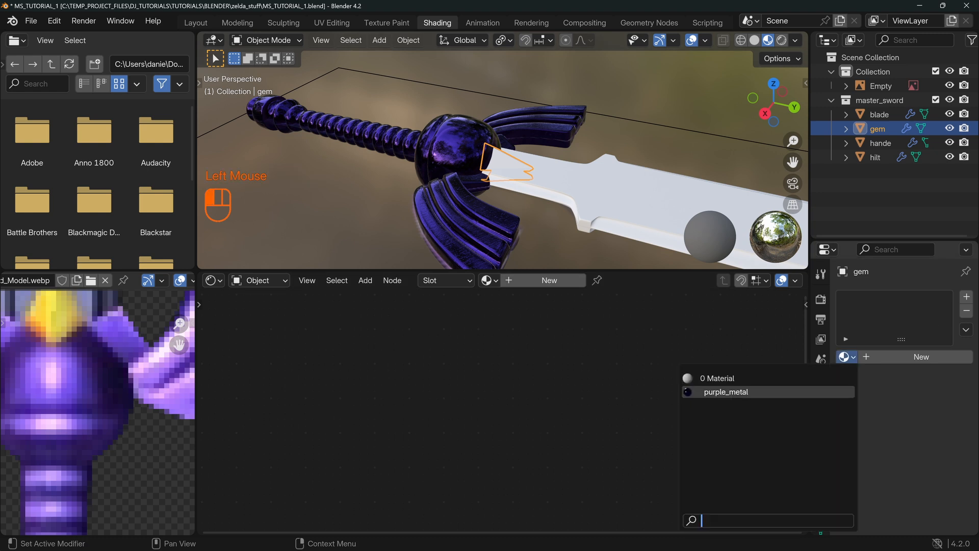
left_click(714, 394)
Make an independent copy of the gem's material and name it gold_metal.
middle_click_drag(512, 171, 553, 174)
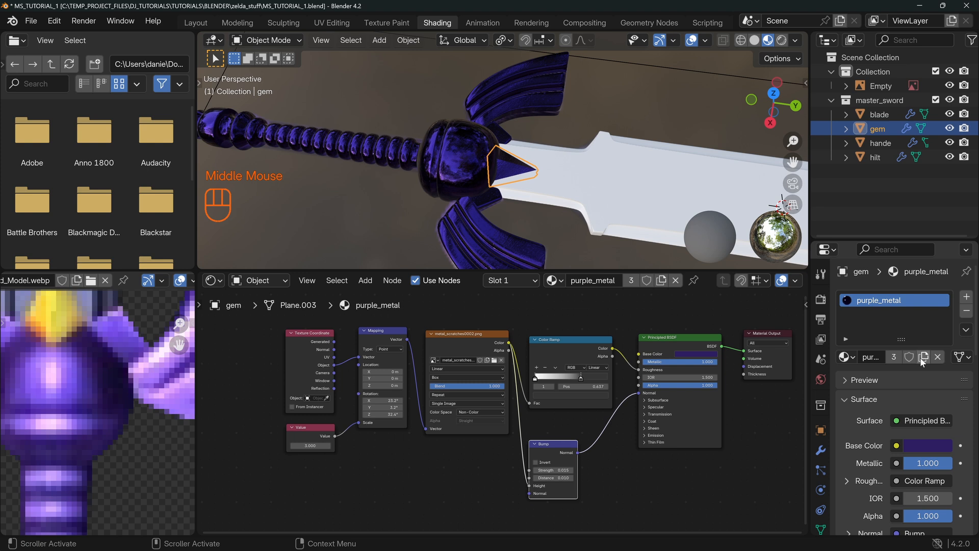
left_click(660, 279)
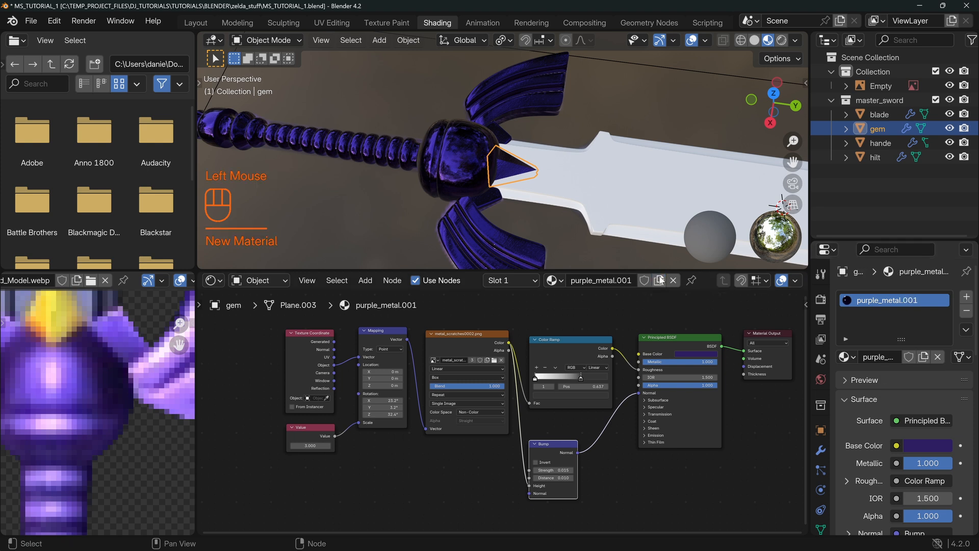
double_click(610, 283)
type("gold_metal")
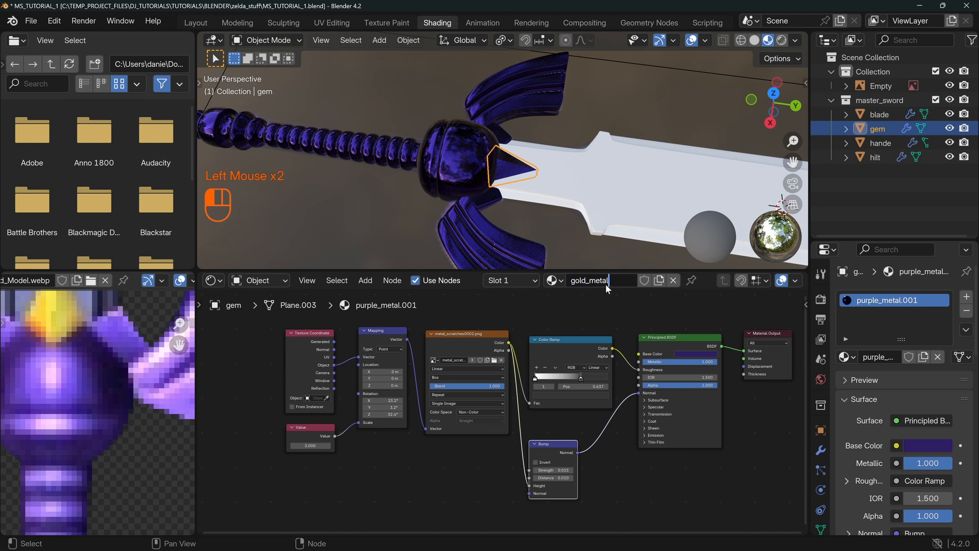
key("Return")
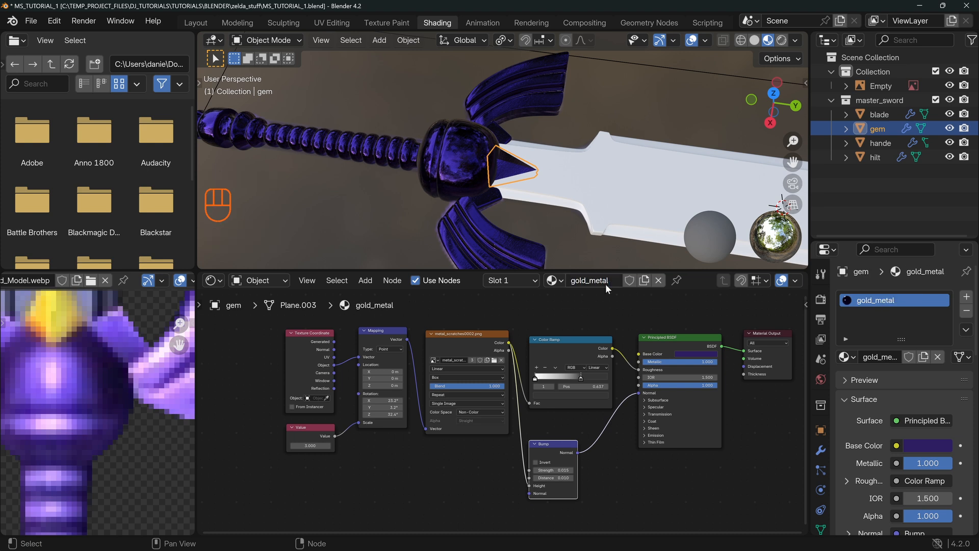
Sample the gem's Base Color from the yellow jewel in the reference image.
left_click(696, 354)
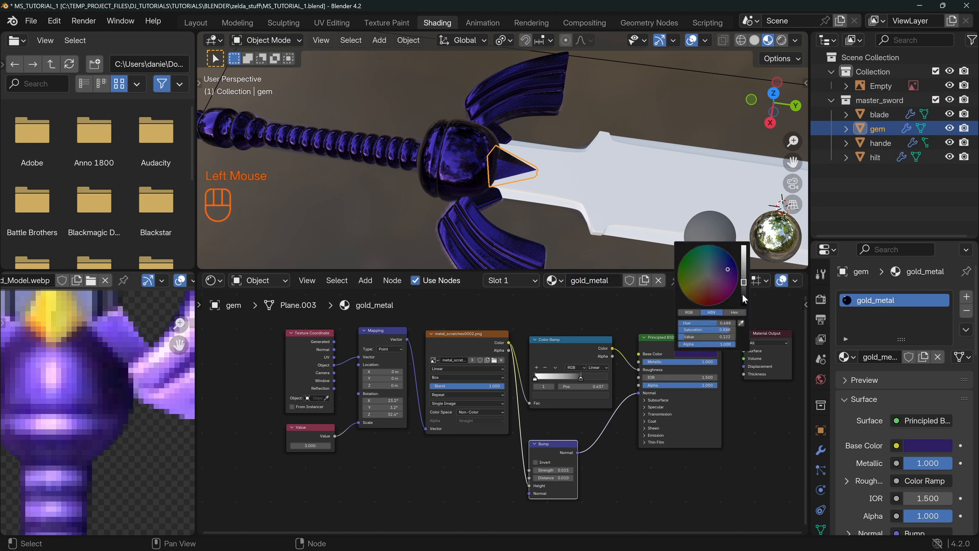
left_click(741, 322)
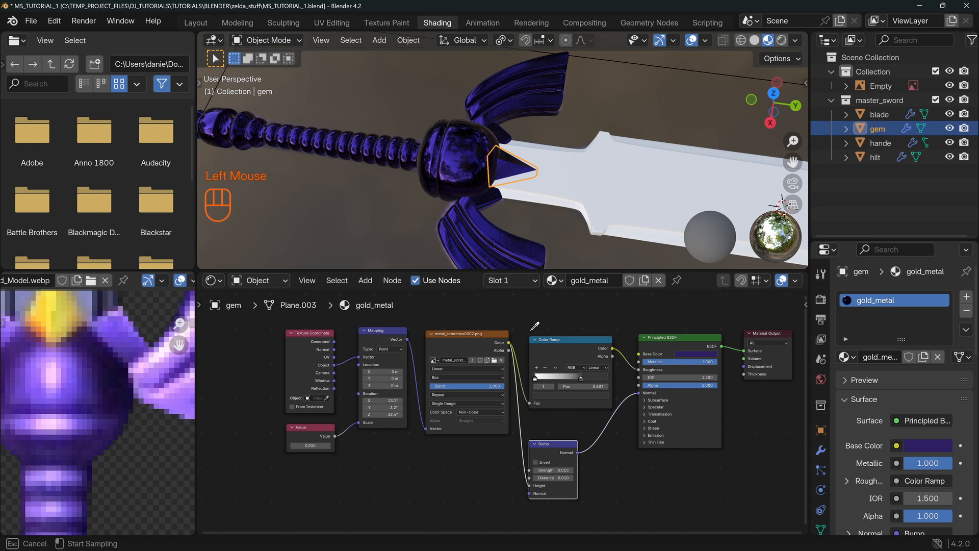
left_click(48, 314)
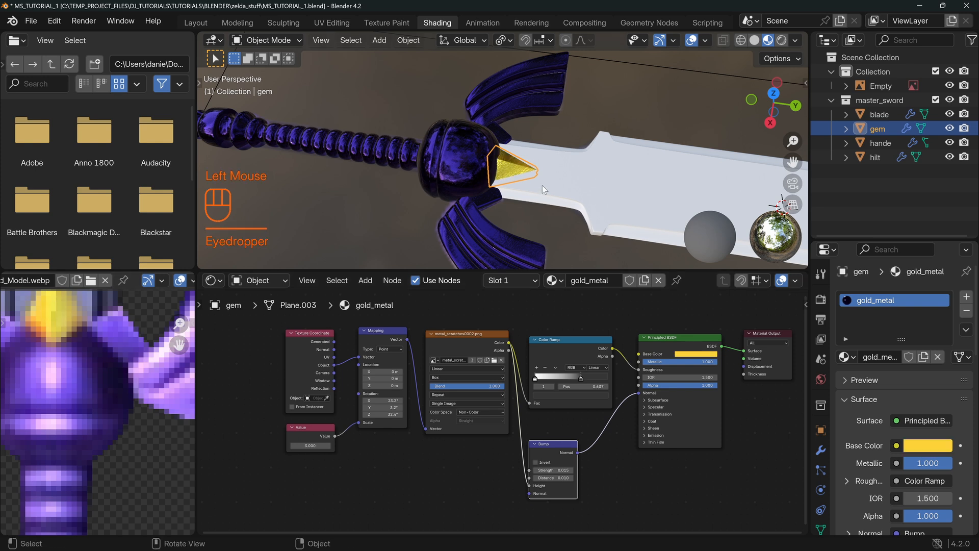
Raise the gold material's Value node to 12.400 for a finer scratch pattern on the gem.
scroll(548, 192, "up", 2)
middle_click_drag(568, 194, 534, 207, "shift")
scroll(490, 130, "up", 2)
middle_click_drag(491, 130, 591, 145)
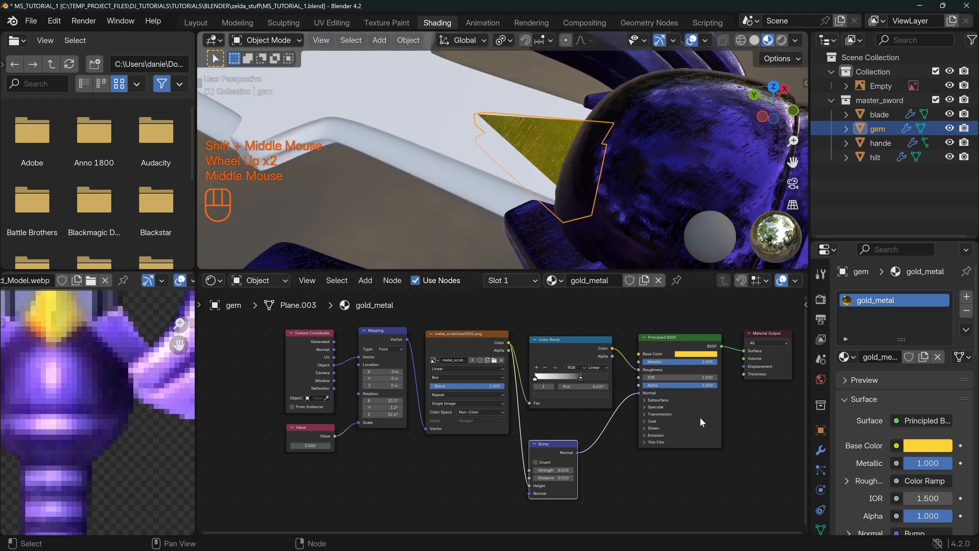
left_click_drag(310, 445, 337, 445)
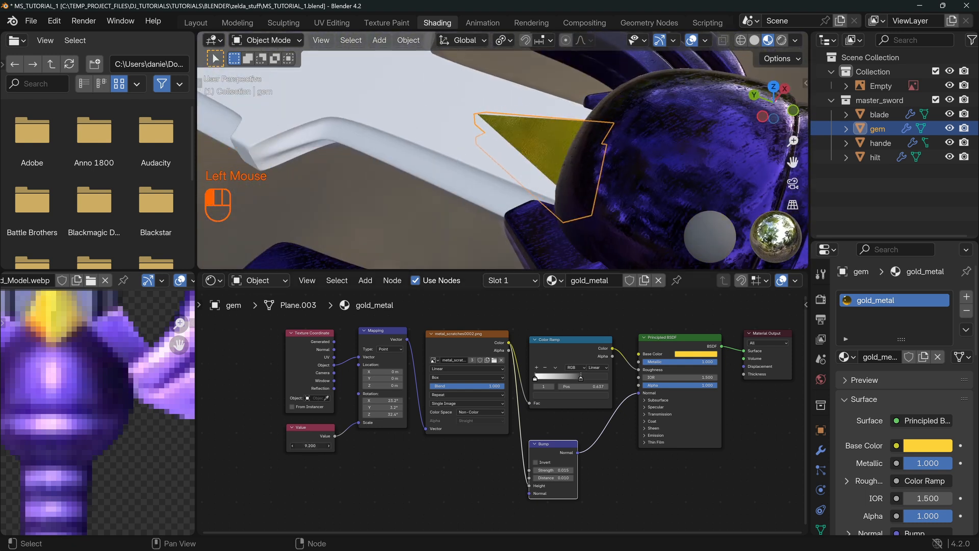
scroll(570, 160, "down", 1)
middle_click_drag(570, 159, 604, 164)
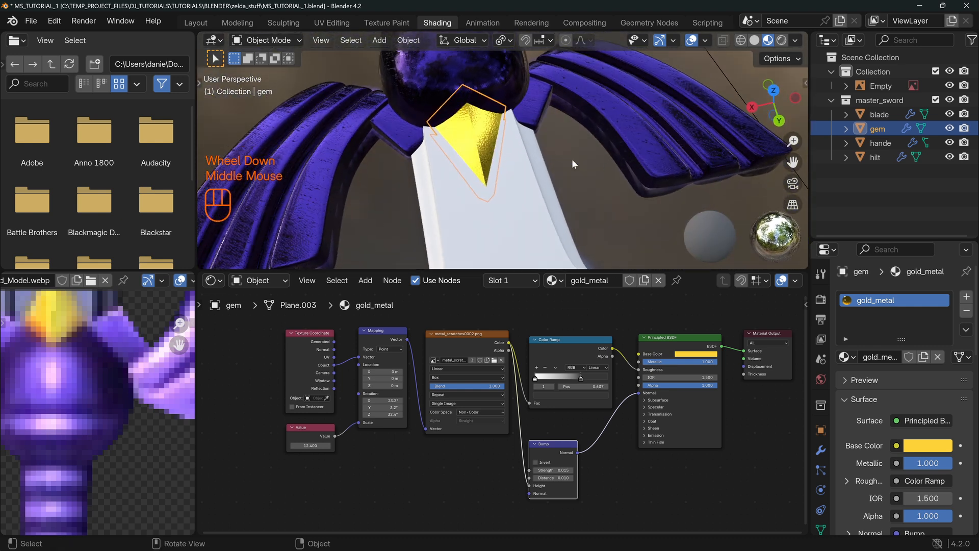
Lower the gold material's Bump Strength to 0.005 and Distance to 0.0025, checking the gem against the rest of the sword.
key("alt+a")
scroll(518, 173, "down", 2)
middle_click_drag(518, 173, 565, 111)
scroll(557, 148, "down", 1)
scroll(557, 148, "down", 1)
middle_click_drag(557, 148, 674, 169)
scroll(522, 181, "up", 2)
scroll(521, 181, "up", 1)
middle_click_drag(522, 182, 506, 134)
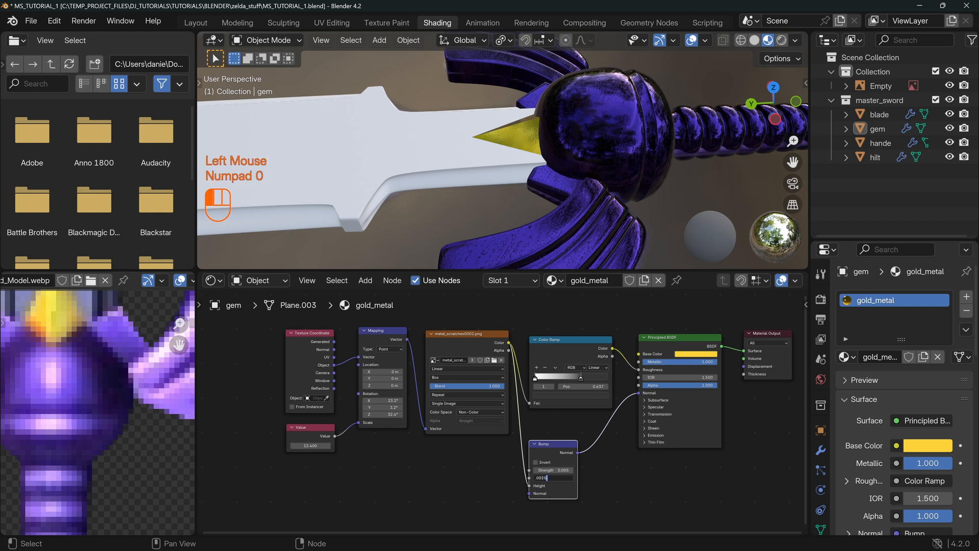
key("alt+a")
middle_click_drag(476, 122, 353, 131)
scroll(494, 157, "up", 1)
scroll(550, 121, "down", 4)
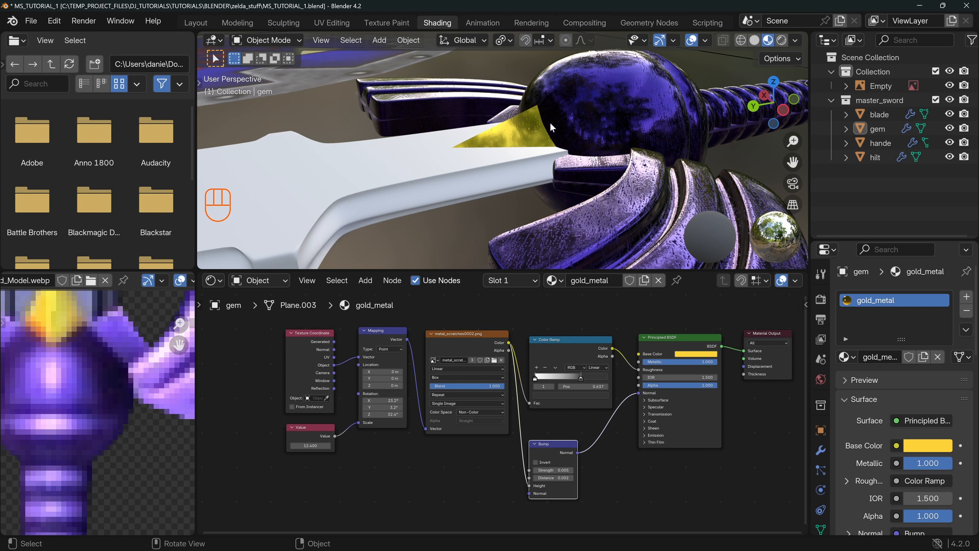
scroll(532, 150, "down", 1)
key("alt+a")
middle_click_drag(514, 127, 580, 193)
middle_click_drag(558, 182, 628, 130)
left_click(519, 101)
middle_click_drag(519, 101, 561, 137)
key("Tab")
middle_click_drag(552, 172, 497, 111)
key("3")
left_click(566, 144, "shift")
left_click(584, 145, "shift")
left_click(558, 136, "shift")
key("g")
key("z")
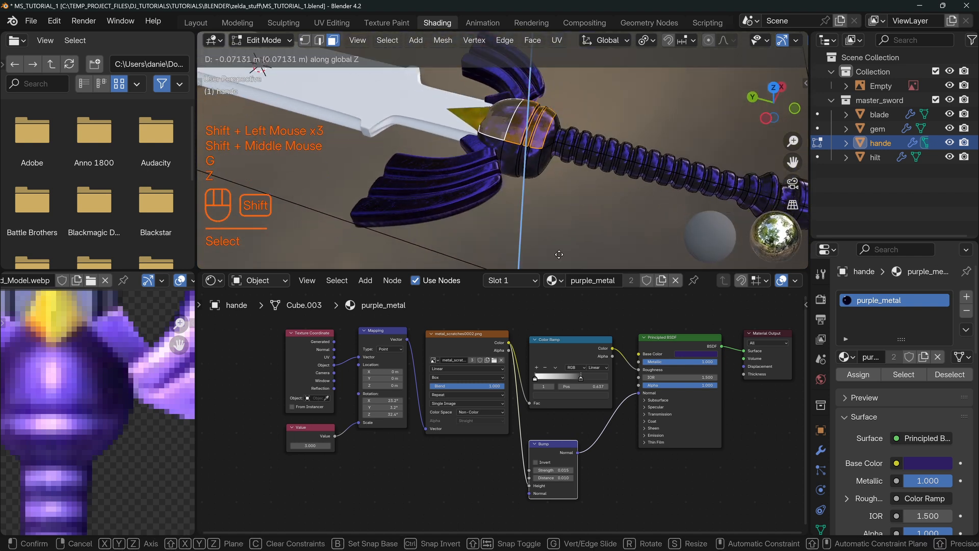
right_click(566, 216, "shift")
key("ctrl+z")
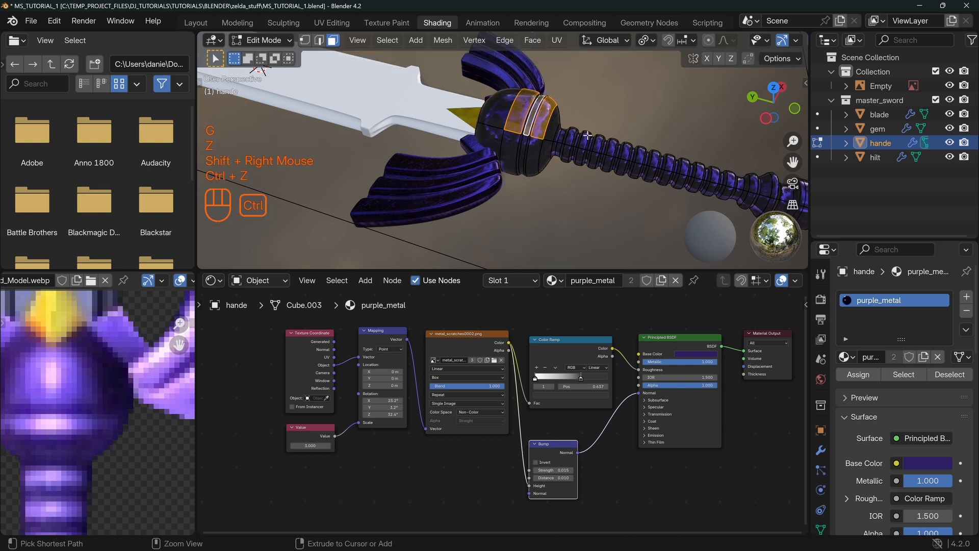
key("alt+a")
key("Tab")
key("alt+a")
Create a new material for the sword's blade and name it blade.
middle_click_drag(566, 216, 563, 134)
left_click(488, 140)
scroll(566, 114, "down", 2)
mouse_move(563, 134)
middle_mouse_down()
mouse_move(567, 205)
mouse_move(576, 125)
middle_mouse_up()
scroll(567, 205, "up", 2)
left_click(912, 357)
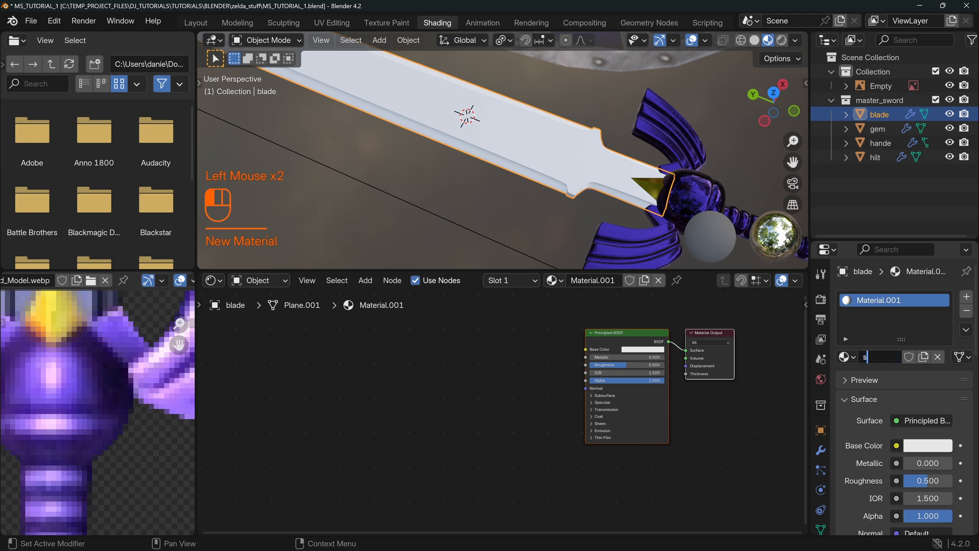
type("blade")
key("Return")
Set the blade material's Base Color to pure white, Metallic to 1.000 and Roughness to 0.000.
left_click(542, 376)
middle_click_drag(642, 340, 564, 350)
middle_click_drag(718, 197, 529, 152, "shift")
middle_click_drag(560, 188, 491, 138)
middle_click_drag(551, 160, 535, 225, "shift")
left_click(563, 359)
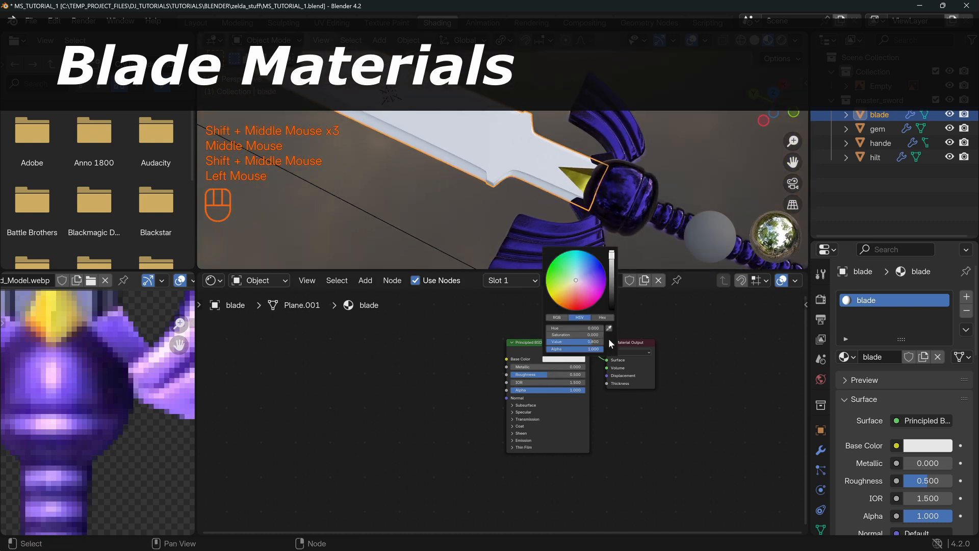
left_click_drag(613, 263, 612, 251)
left_click_drag(547, 374, 587, 367)
Examine the reflections on the metallic blade along its flat, edges and tip.
middle_click_drag(408, 207, 506, 161)
key("alt+a")
scroll(516, 204, "up", 2)
scroll(427, 182, "down", 2)
middle_click_drag(426, 183, 530, 204)
scroll(438, 218, "up", 1)
scroll(530, 204, "up", 2)
mouse_move(472, 148)
middle_mouse_down()
mouse_move(495, 167)
mouse_move(394, 161)
mouse_move(593, 161)
mouse_move(379, 144)
mouse_move(427, 186)
mouse_move(625, 145)
mouse_move(709, 142)
mouse_move(432, 155)
mouse_move(399, 176)
mouse_move(461, 160)
middle_mouse_up()
scroll(593, 161, "down", 2)
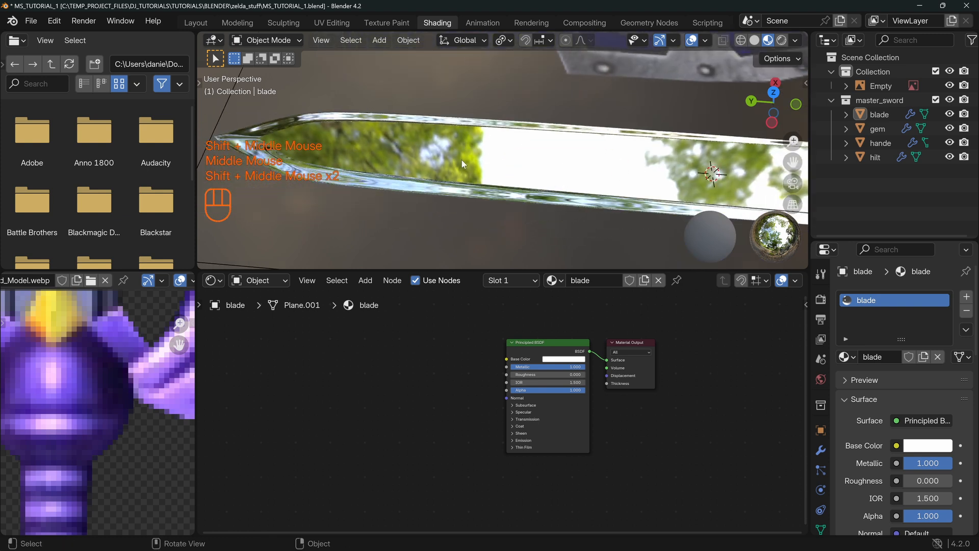
Add an Image Texture with Mapping and Texture Coordinate nodes to the blade's Principled BSDF.
scroll(411, 399, "up", 3)
middle_click_drag(497, 416, 438, 410)
scroll(438, 410, "up", 1)
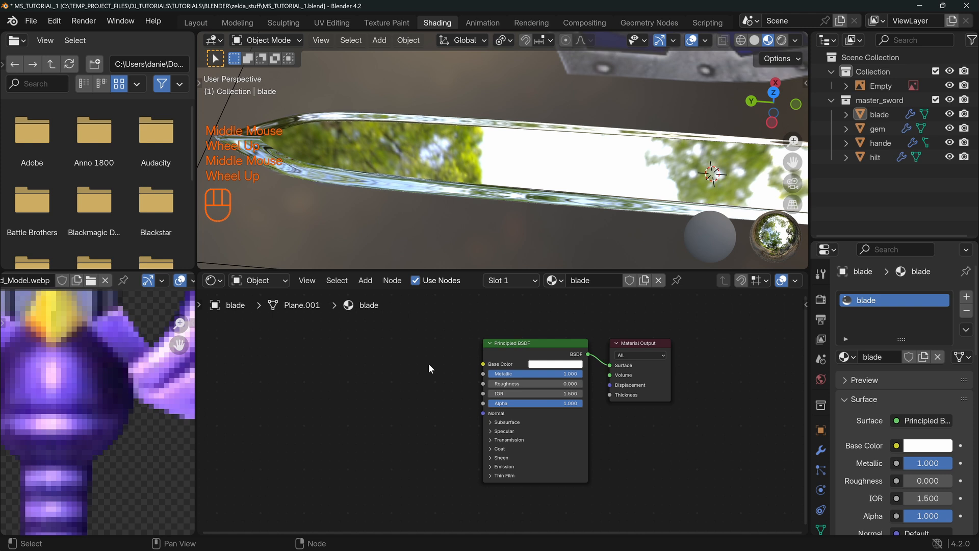
middle_click_drag(429, 363, 555, 383)
left_click(623, 363)
key("ctrl+t")
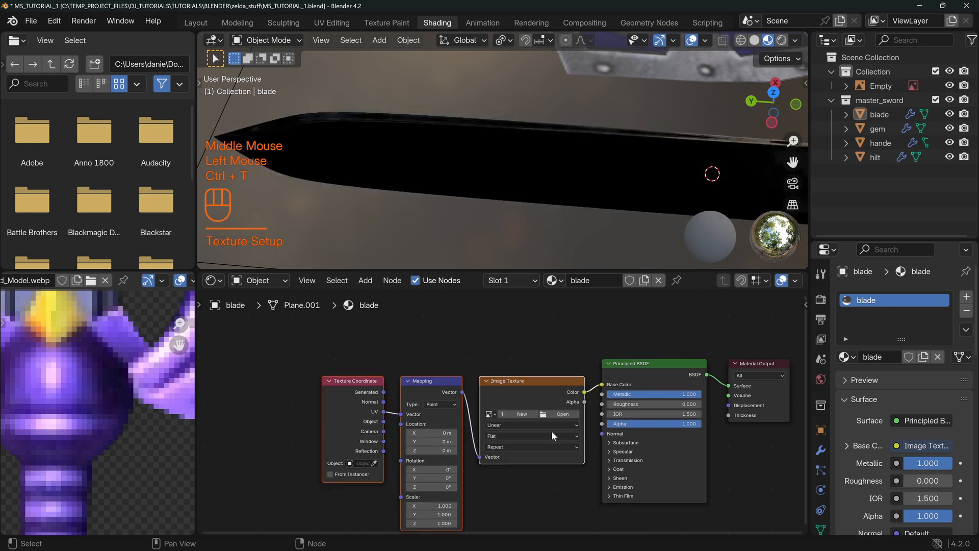
Move the Texture Coordinate, Mapping and Image Texture nodes away from the Principled BSDF to make room for more nodes.
middle_click_drag(358, 402, 387, 387)
left_click_drag(338, 352, 503, 457)
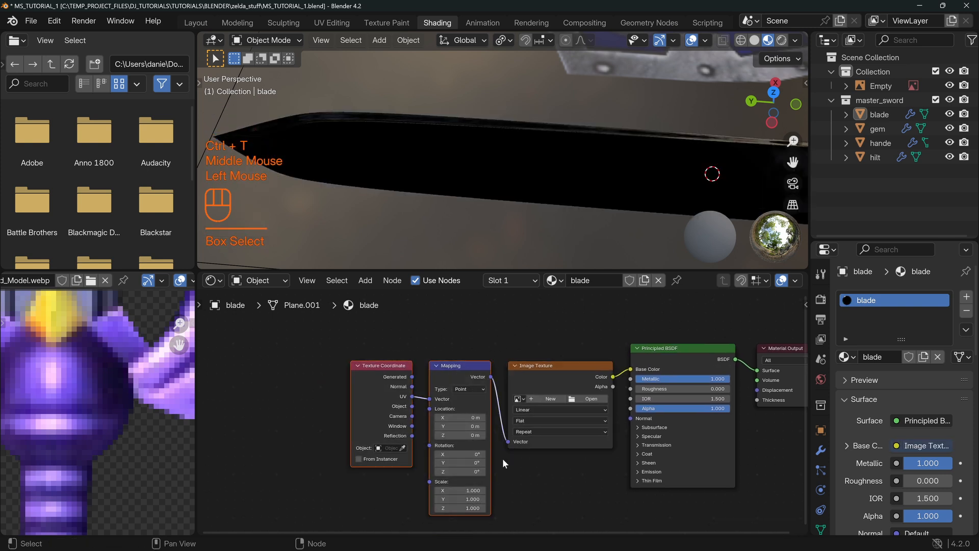
key("g")
left_click(336, 438)
left_click(559, 386)
key("g")
left_click(429, 395)
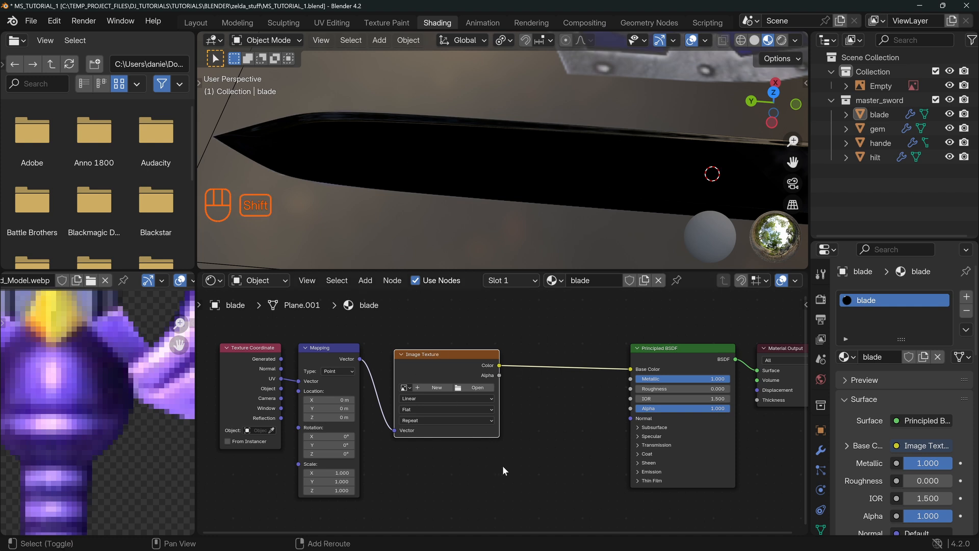
key("shift+a")
mouse_move(505, 453)
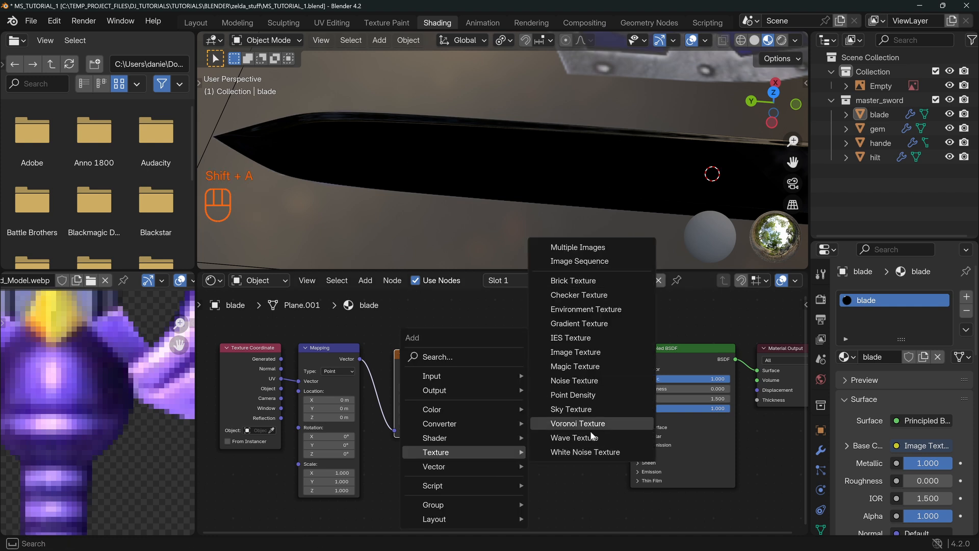
middle_click_drag(490, 387, 507, 389)
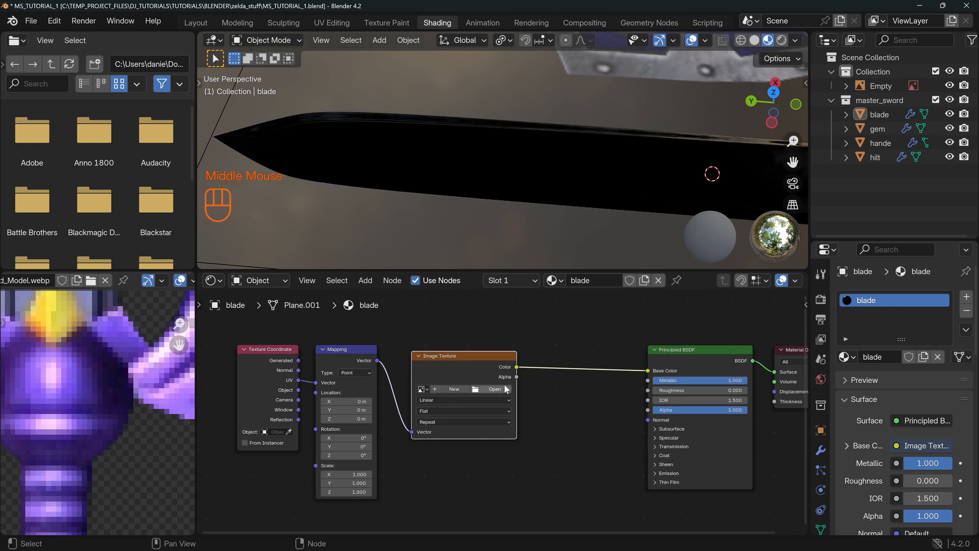
Start loading an image into the Image Texture node from the bookmarked Maps folder and search it for "wood".
left_click(506, 389)
left_click(178, 190)
scroll(544, 271, "down", 20)
scroll(624, 358, "down", 15)
left_click(669, 99)
type("wood")
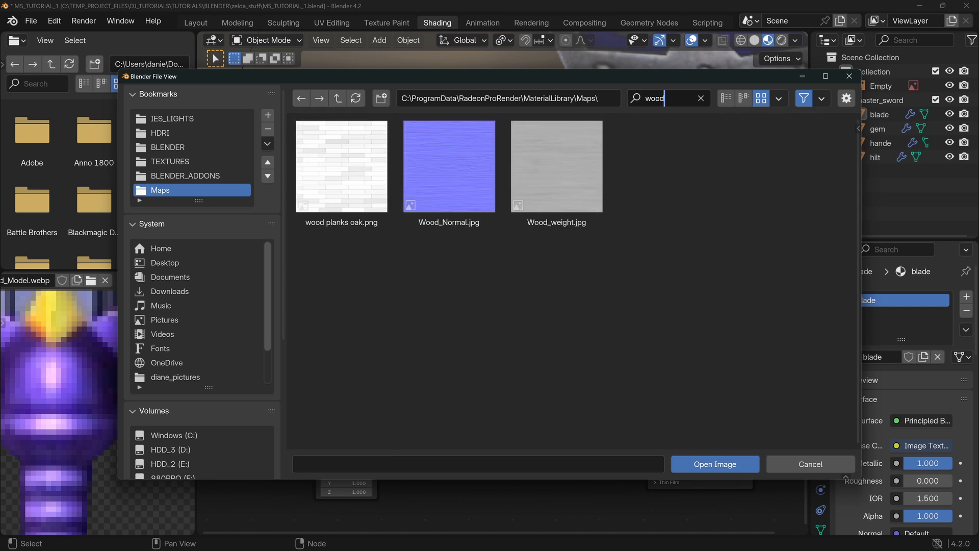
Clear the search filter and load Oak_Tile_Bump.jpg from the Maps folder as the blade's texture.
left_click(670, 99)
key("BackSpace")
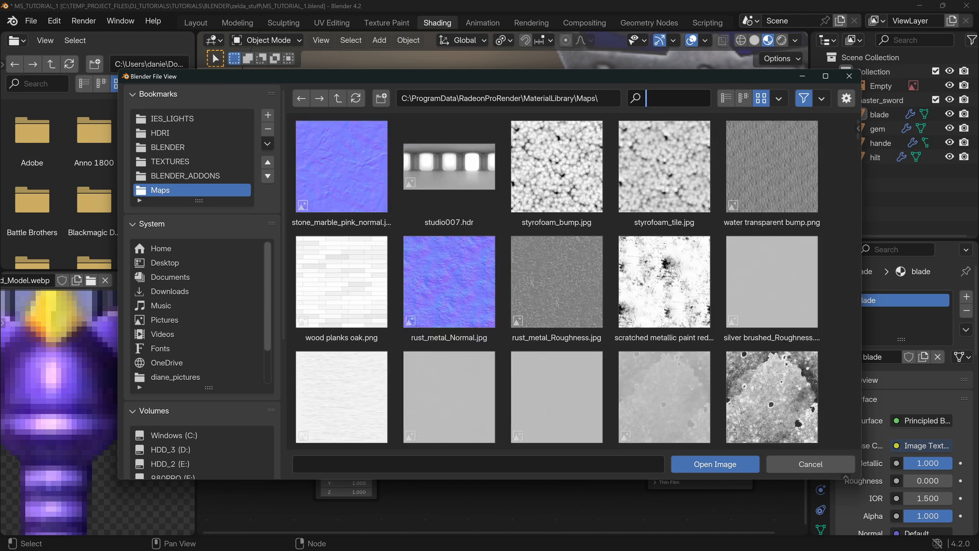
scroll(680, 310, "down", 10)
scroll(687, 335, "down", 8)
scroll(681, 351, "down", 13)
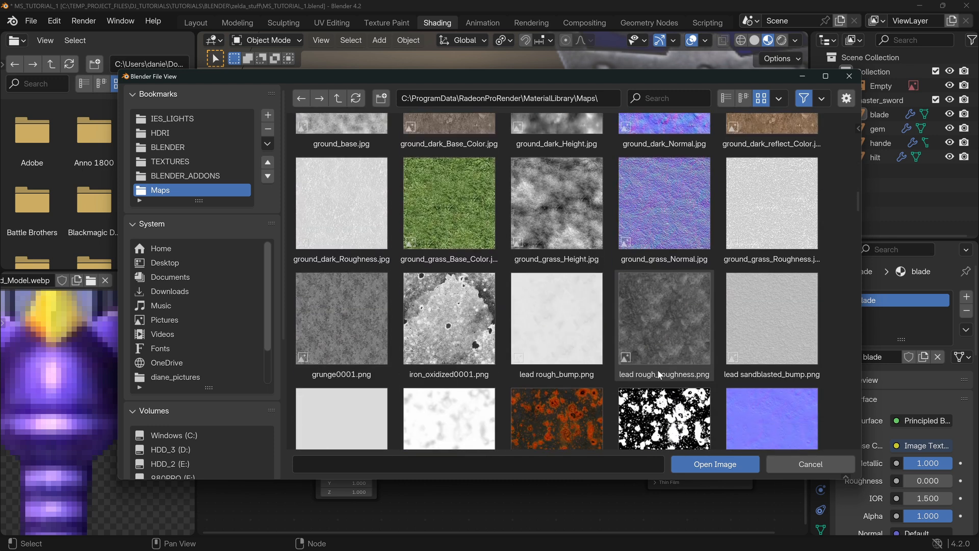
scroll(657, 370, "down", 6)
scroll(530, 335, "down", 14)
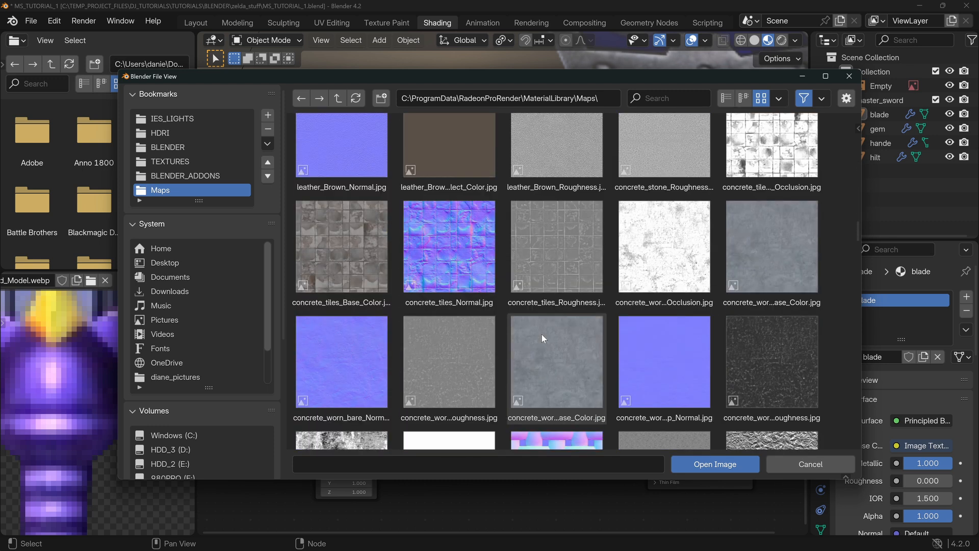
scroll(546, 333, "down", 4)
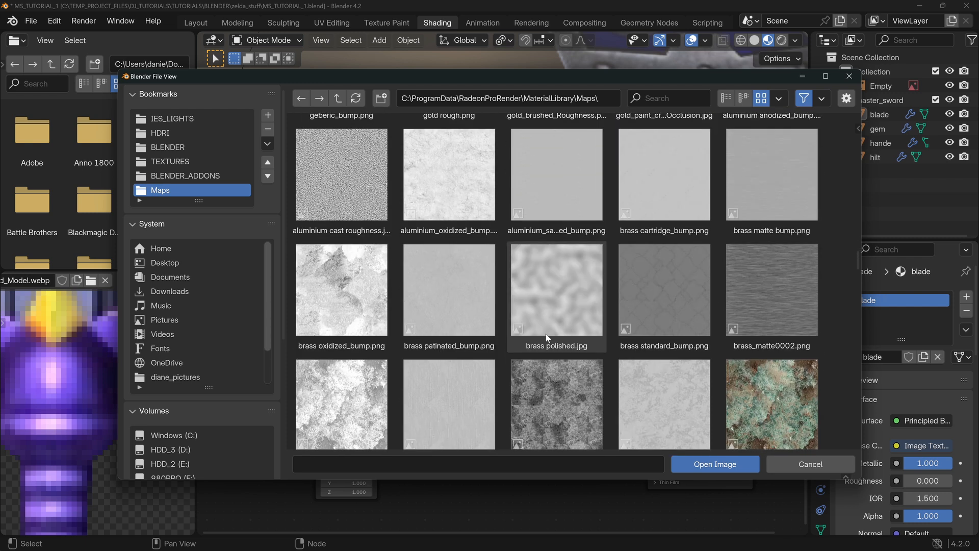
scroll(551, 334, "down", 2)
scroll(772, 237, "up", 2)
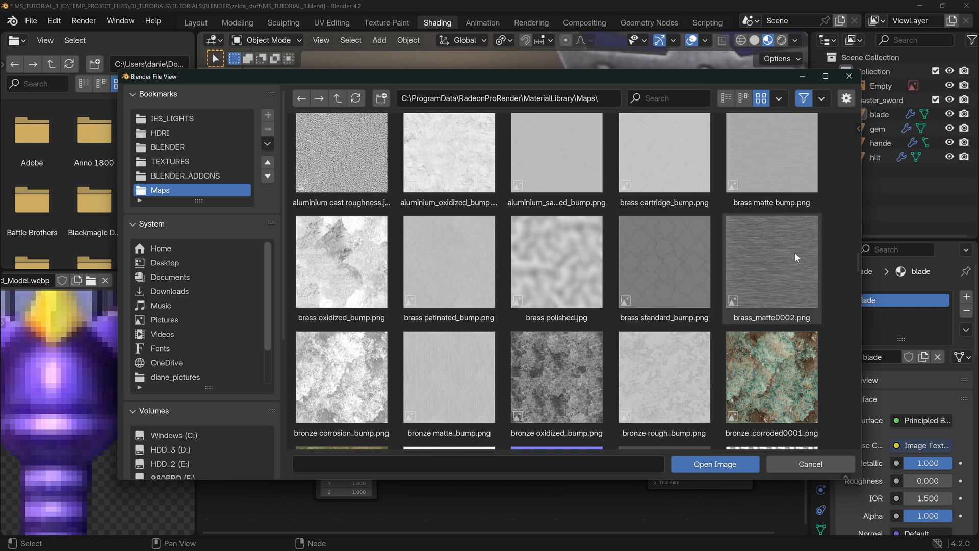
scroll(737, 286, "down", 15)
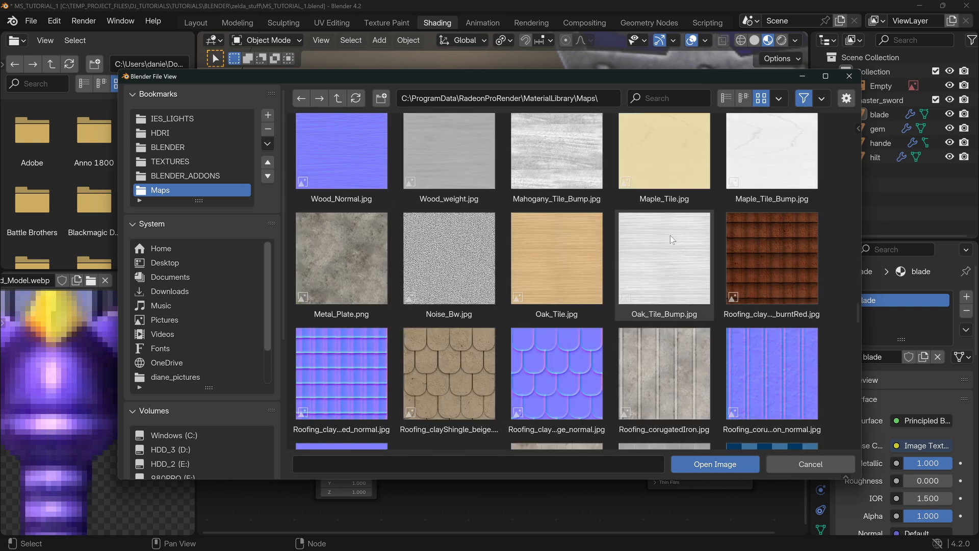
left_click(662, 242)
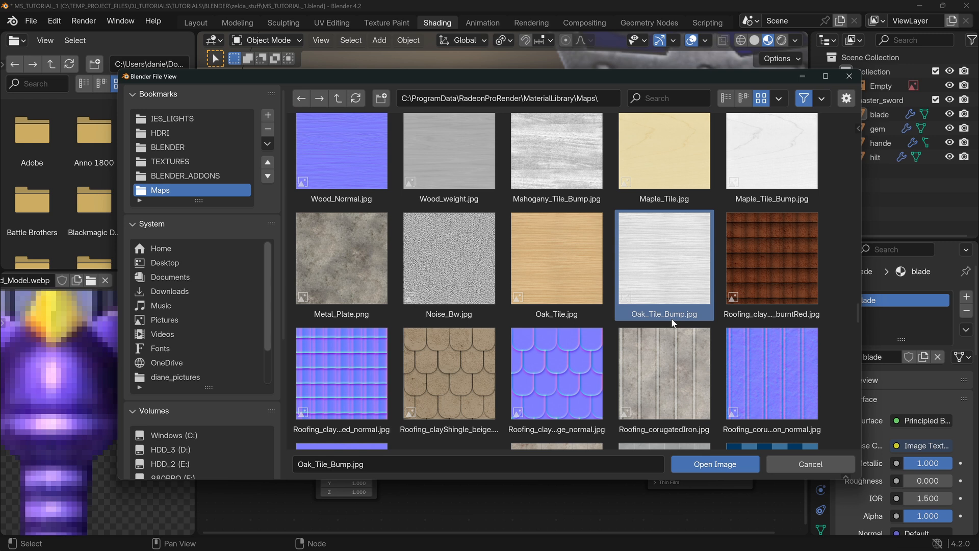
left_click(724, 464)
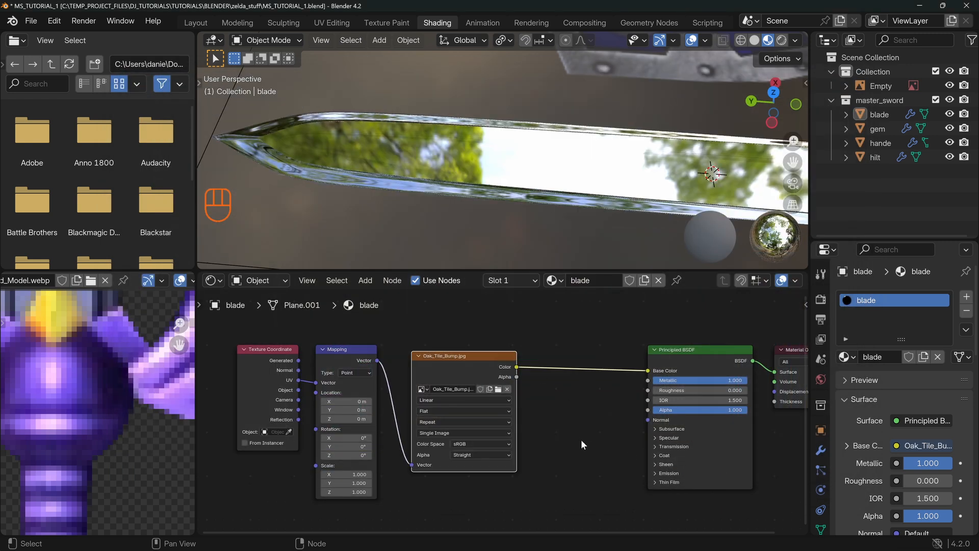
Set the oak texture's projection to Box with a Blend of 1.000.
middle_click_drag(583, 443, 586, 394)
scroll(468, 194, "down", 2)
middle_click_drag(468, 194, 668, 64)
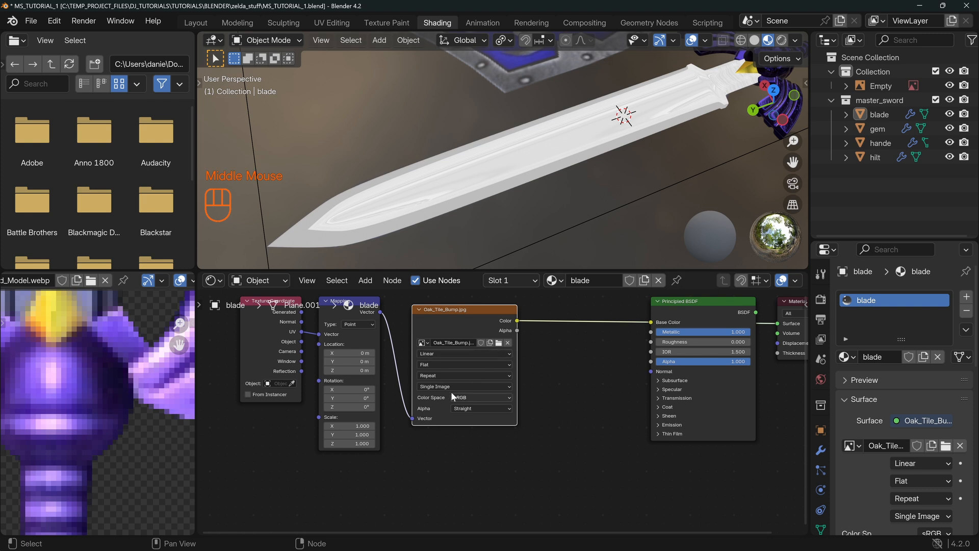
left_click(430, 364)
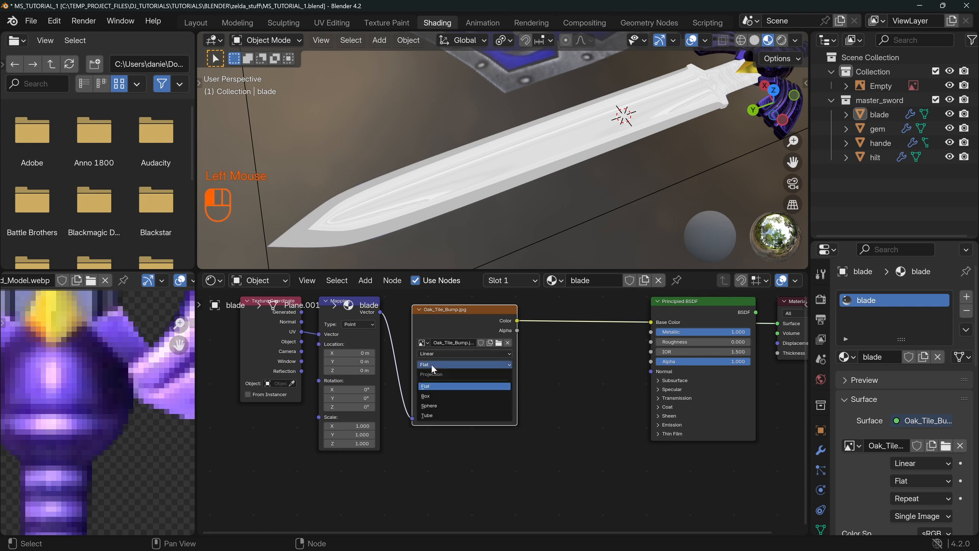
left_click(442, 392)
middle_click_drag(552, 194, 543, 154)
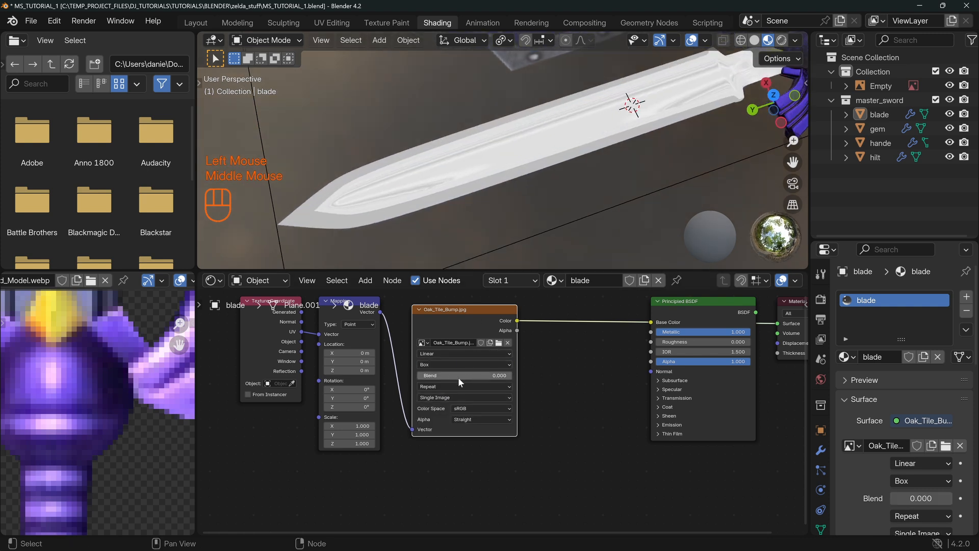
left_click_drag(458, 375, 503, 376)
Link the Texture Coordinate's Object output to the Mapping node's Vector and check the grain along the blade.
left_click_drag(302, 342, 318, 335)
middle_click_drag(616, 170, 628, 143)
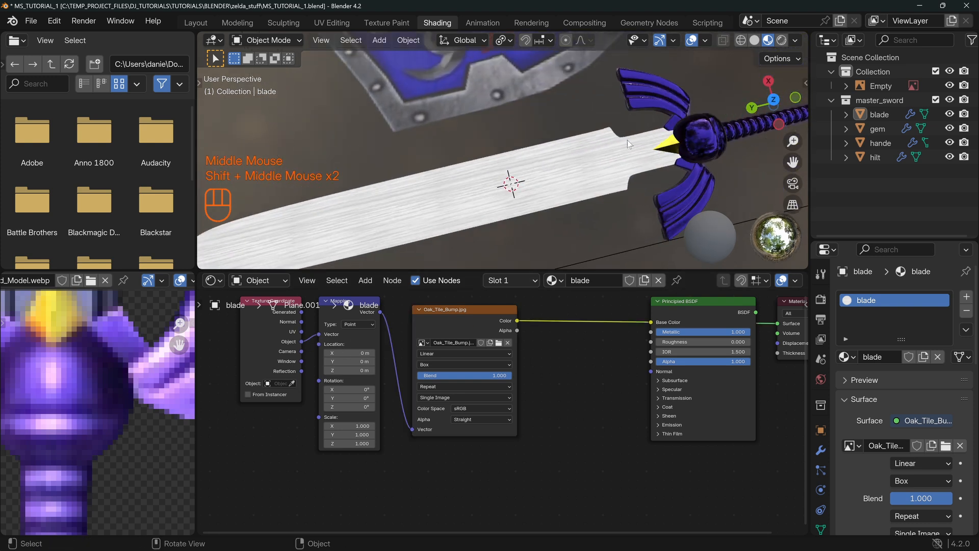
middle_click_drag(332, 215, 470, 168, "shift")
middle_click_drag(580, 222, 506, 176)
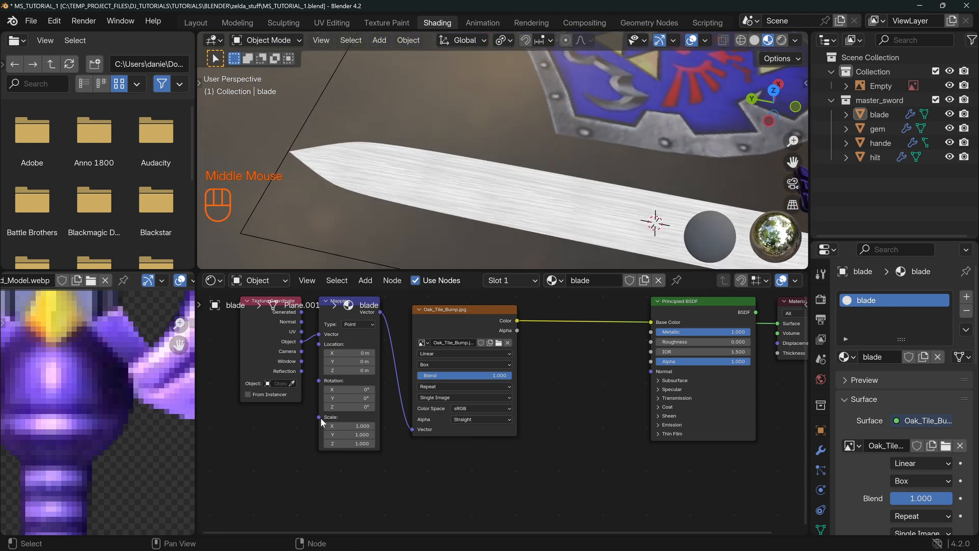
middle_click_drag(320, 417, 316, 406)
key("shift+a")
mouse_move(289, 392)
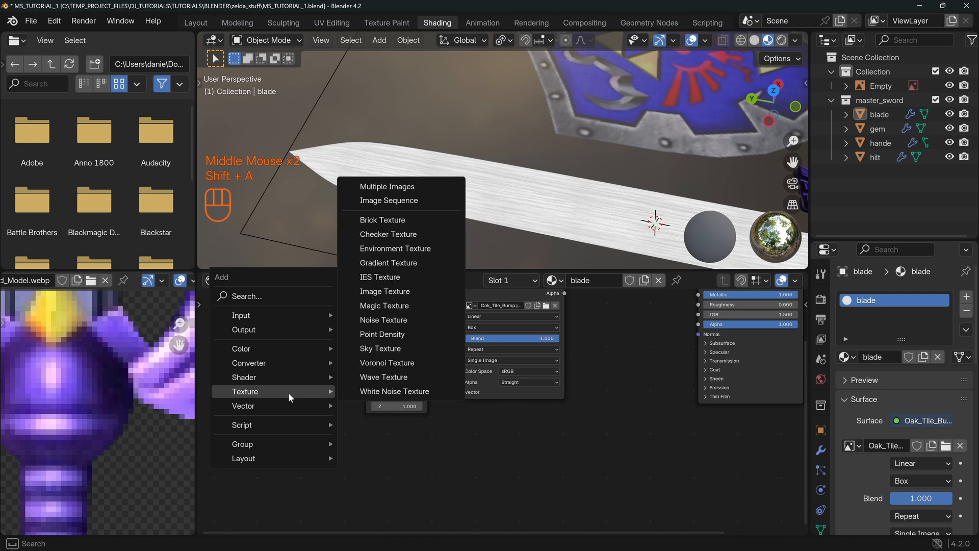
Set the Mapping node's X Scale to 6.480, checking the grain up close on the blade.
left_click_drag(398, 389, 416, 388, "shift")
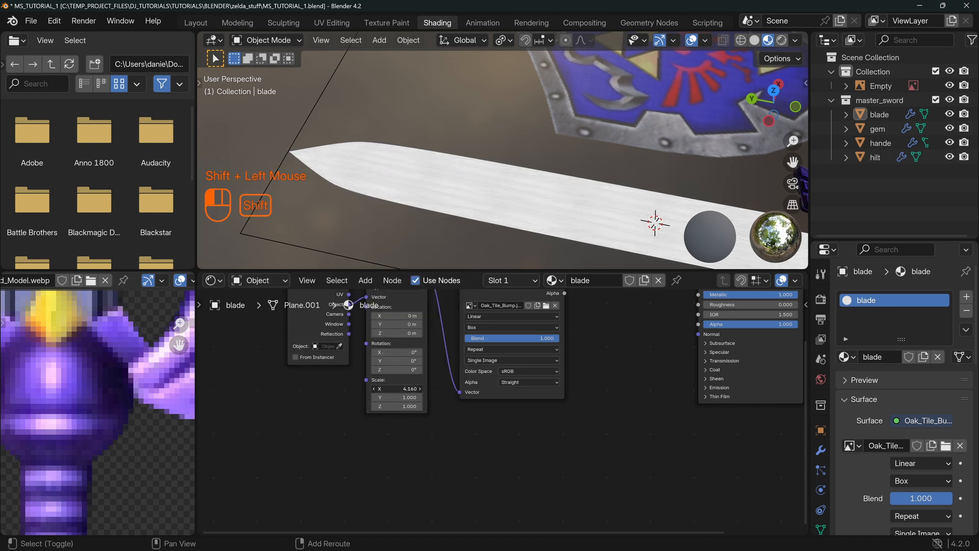
middle_click_drag(540, 214, 425, 124, "shift")
scroll(519, 143, "up", 4)
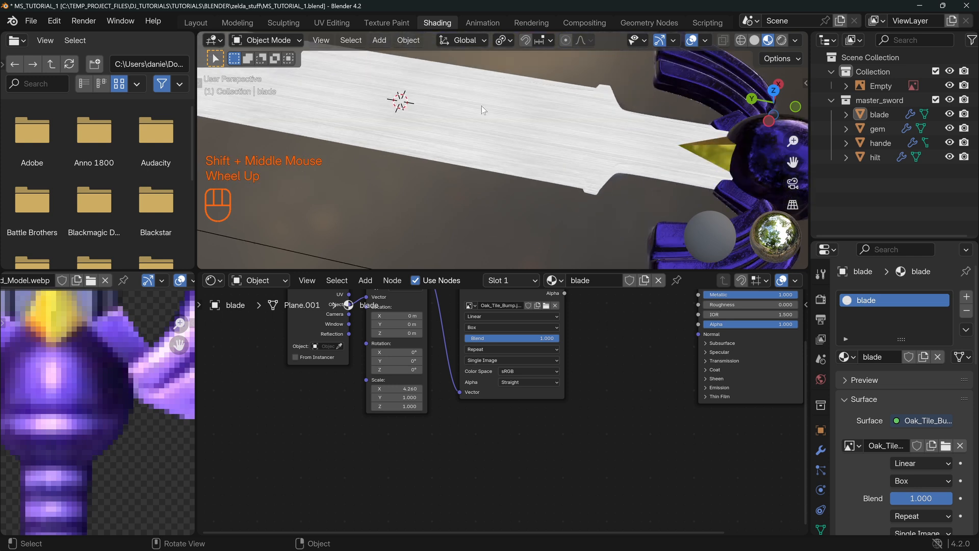
middle_click_drag(526, 141, 477, 199, "shift")
scroll(553, 137, "up", 2)
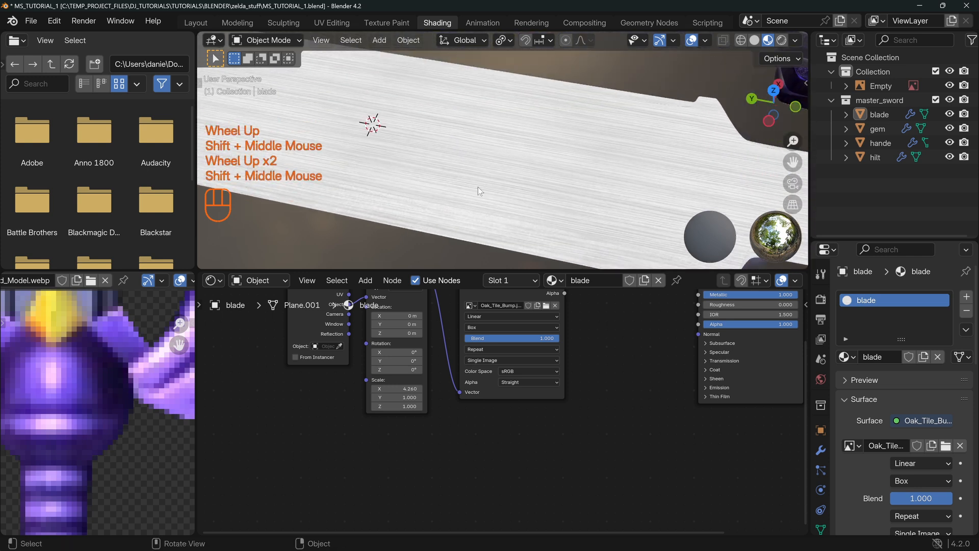
mouse_move(402, 388)
left_mouse_down("shift")
mouse_move(374, 389)
mouse_move(406, 389)
left_mouse_up("shift")
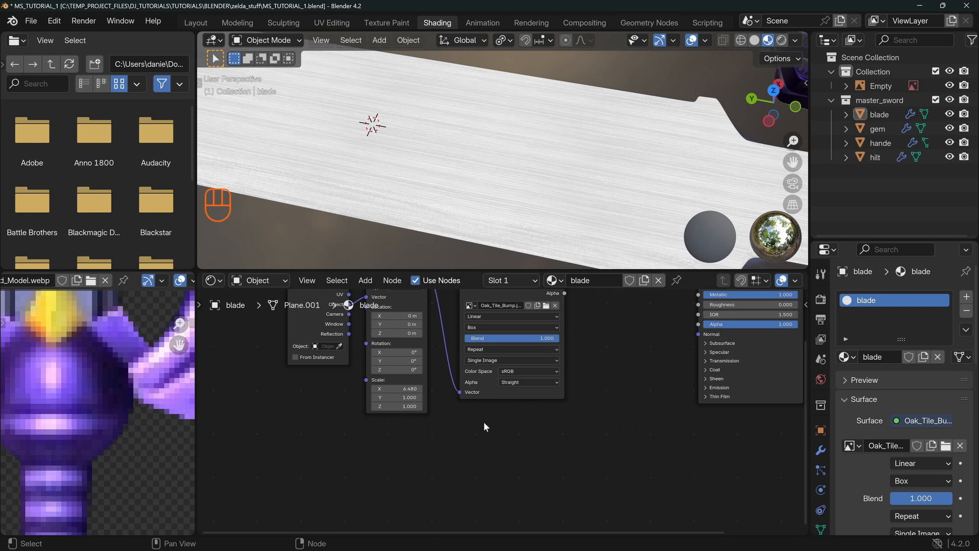
Set the Mapping node's Y Scale to 1.780 to adjust the grain on the blade.
left_click_drag(392, 397, 399, 398, "shift")
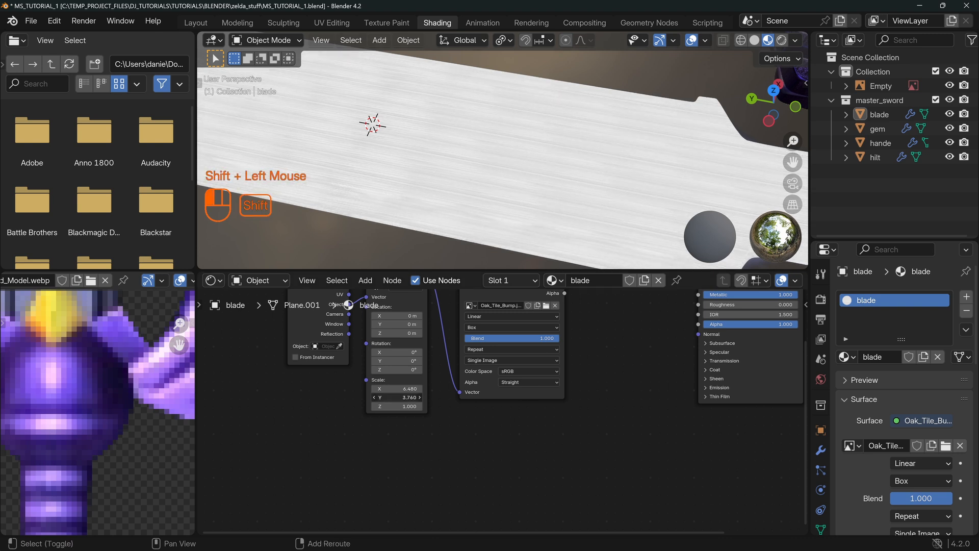
scroll(555, 124, "down", 2)
middle_click_drag(554, 123, 427, 173, "shift")
left_click_drag(403, 397, 396, 398, "shift")
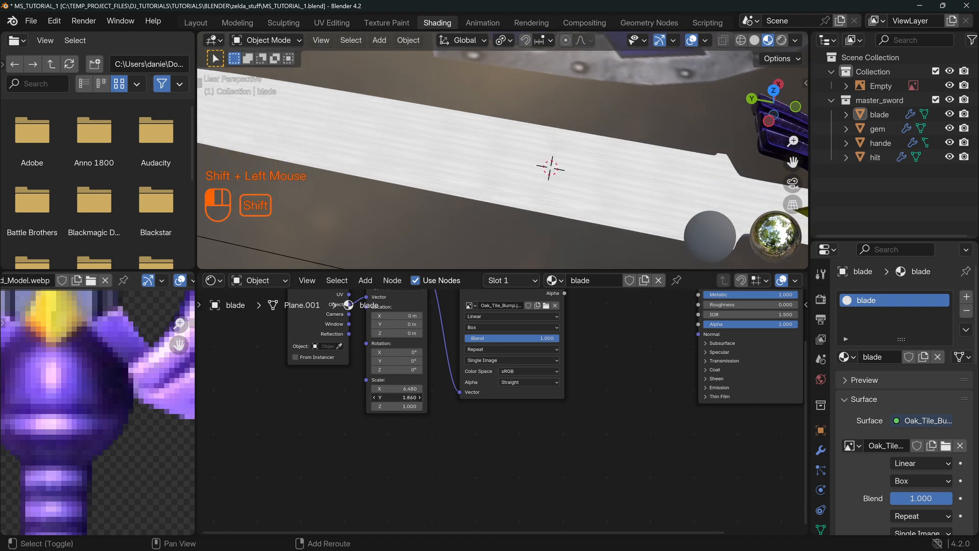
Change the oak texture's Color Space to Non-Color.
middle_click_drag(493, 426, 522, 445)
middle_click_drag(615, 358, 467, 398)
middle_click_drag(518, 418, 500, 413)
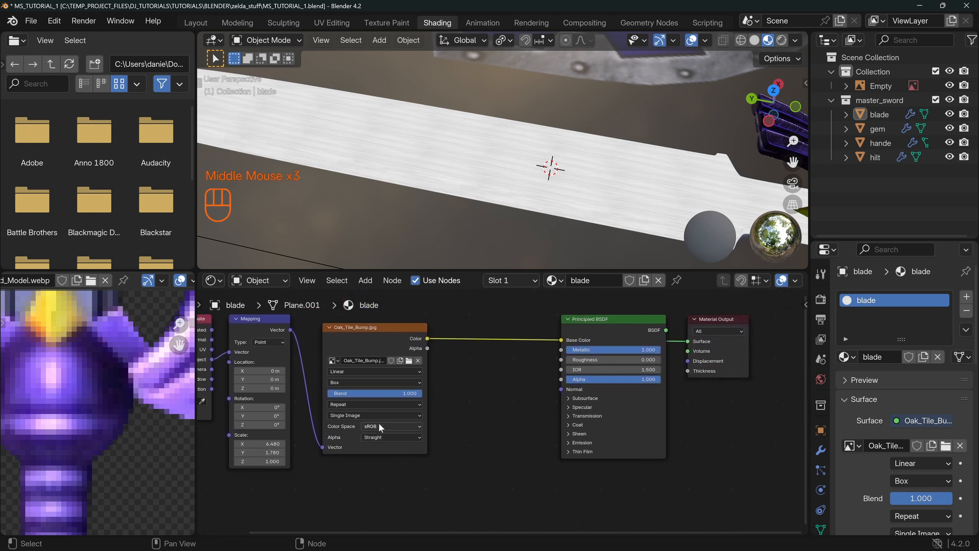
left_click(380, 425)
left_click(473, 494)
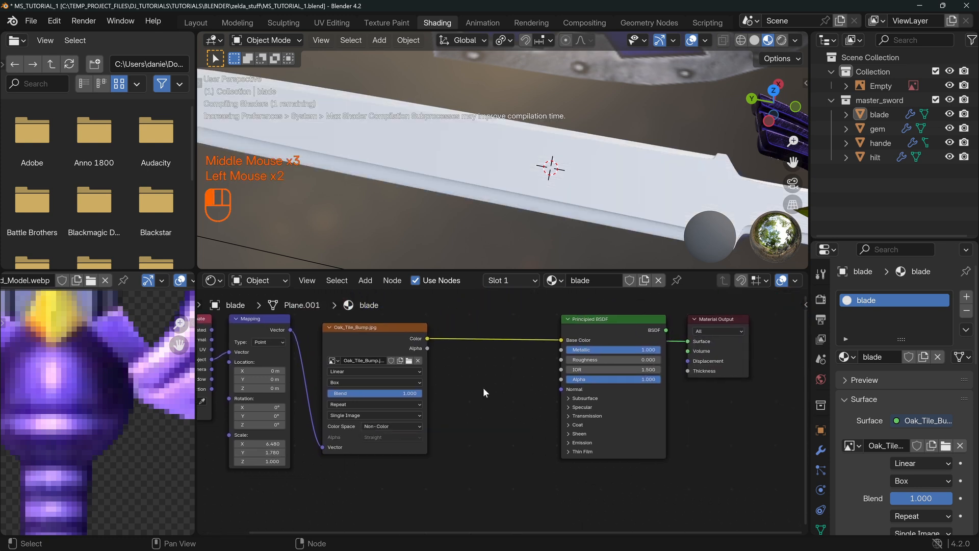
Add a Bump node, feeding the oak texture's Color into its Height and its Normal output into the Principled BSDF's Normal.
key("shift+a")
mouse_move(470, 387)
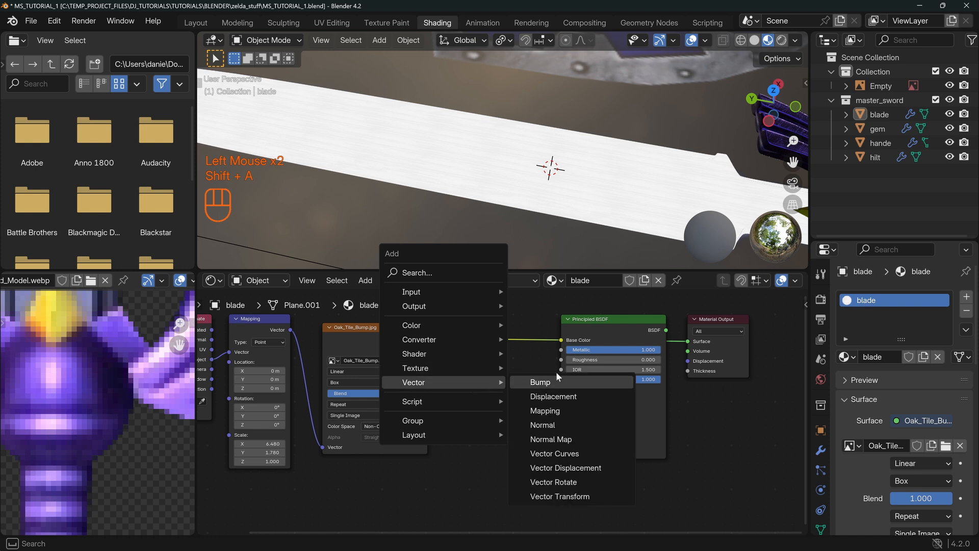
left_click(556, 376)
left_click(482, 373)
left_click_drag(428, 339, 466, 356)
left_click_drag(469, 427, 468, 426)
left_click_drag(531, 384, 550, 322)
left_click_drag(556, 386, 561, 389)
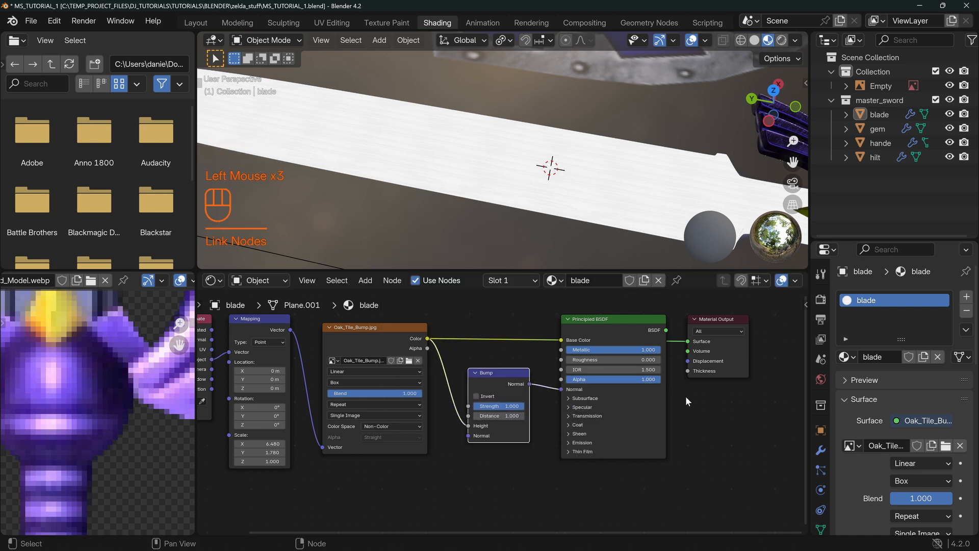
Connect the Principled BSDF back to the Material Output and set the Bump node's Distance to 0.010.
middle_click_drag(685, 395, 578, 384)
left_click(544, 317, "ctrl+shift")
middle_click_drag(632, 190, 489, 123)
middle_click_drag(489, 175, 522, 195)
scroll(523, 195, "up", 2)
left_click_drag(392, 405, 390, 405)
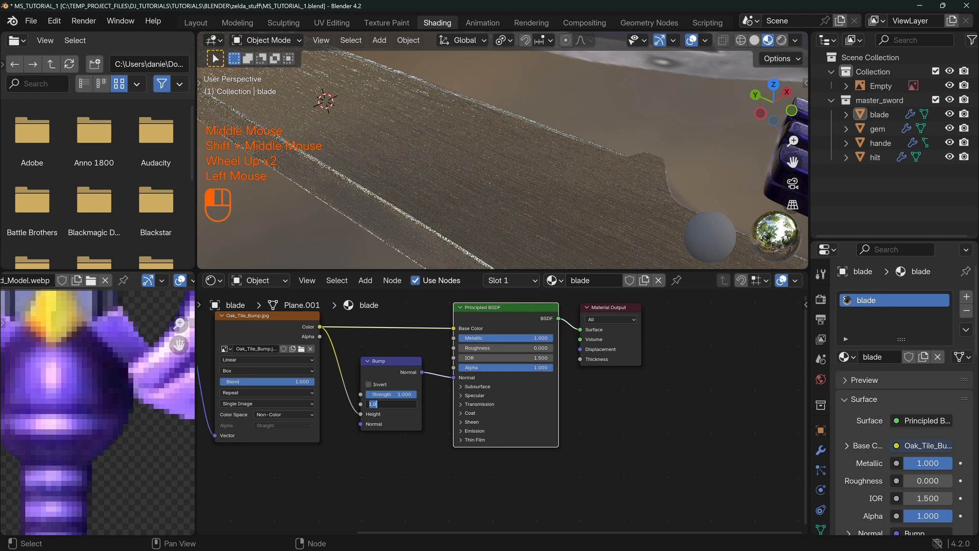
key("Return")
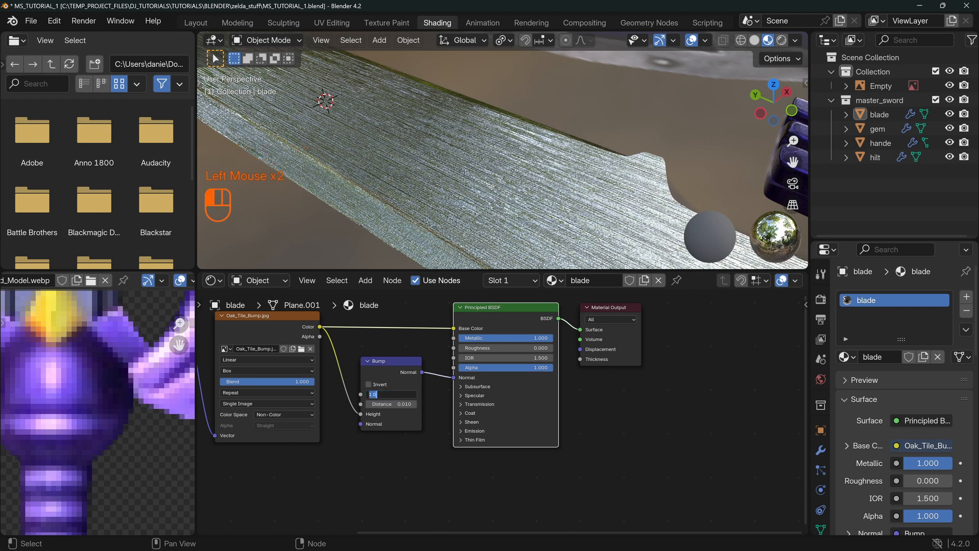
Set the Bump node's Strength to 0.010, checking the reflections on the blade.
key("Return")
scroll(530, 214, "down", 1)
middle_click_drag(531, 215, 451, 226)
scroll(532, 213, "up", 2)
left_click_drag(398, 395, 409, 395, "shift")
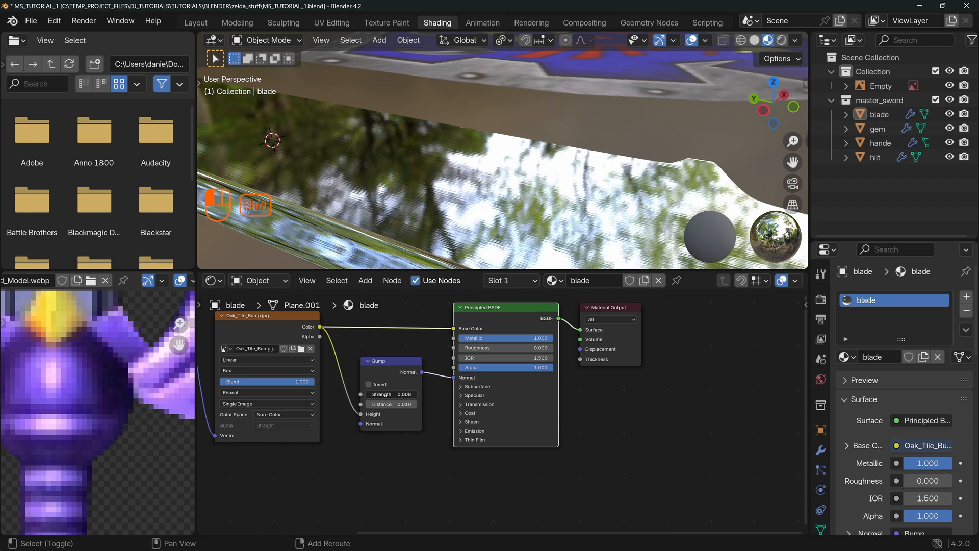
Move the Bump node below the other nodes and add a Color Ramp node to the blade material.
left_click_drag(388, 361, 366, 442)
key("shift+a")
mouse_move(338, 338)
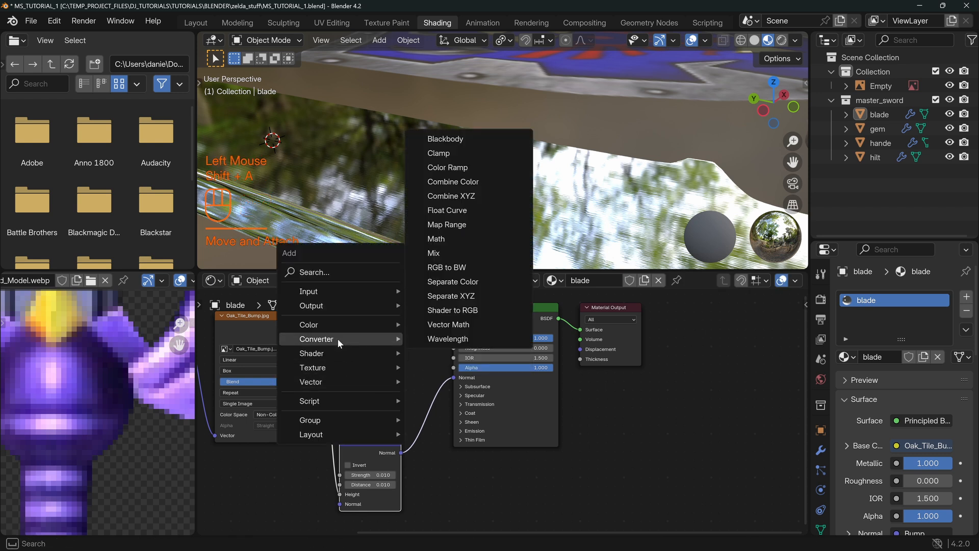
left_click(447, 167)
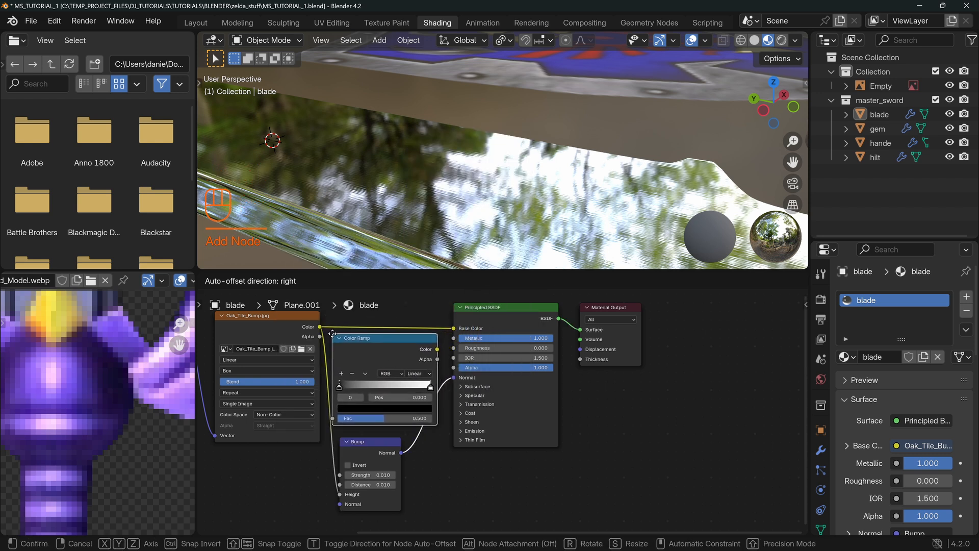
left_click(600, 416)
scroll(445, 403, "down", 2)
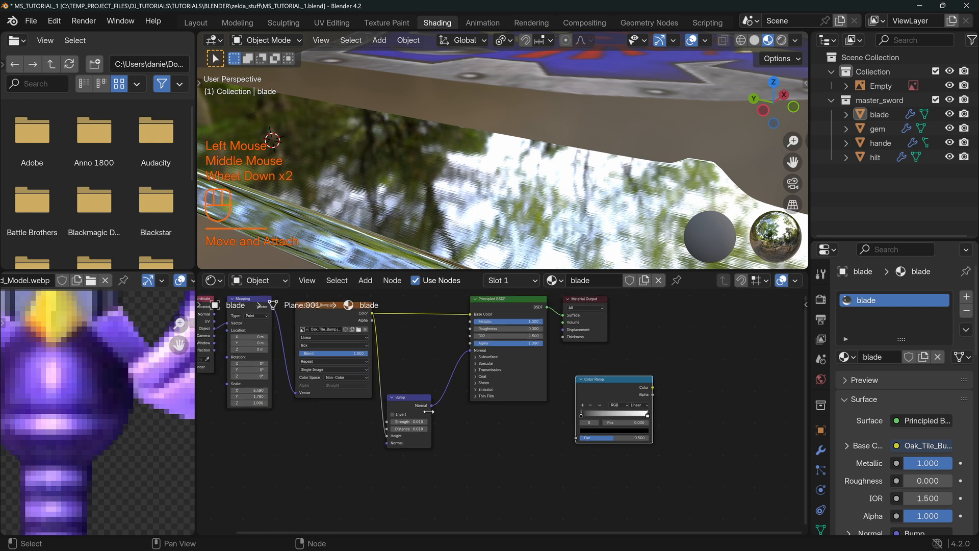
Place the Color Ramp between the oak texture and shader, linking the texture's Color to Fac and the ramp's Color to Roughness.
left_click_drag(354, 315, 421, 459)
left_click_drag(622, 383, 422, 328)
left_click_drag(380, 380, 382, 381)
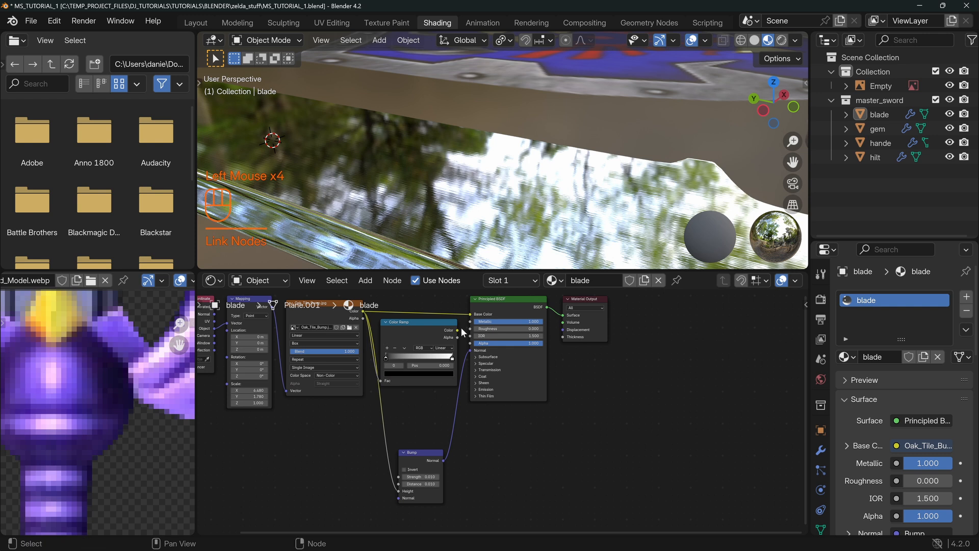
left_click_drag(457, 330, 470, 329)
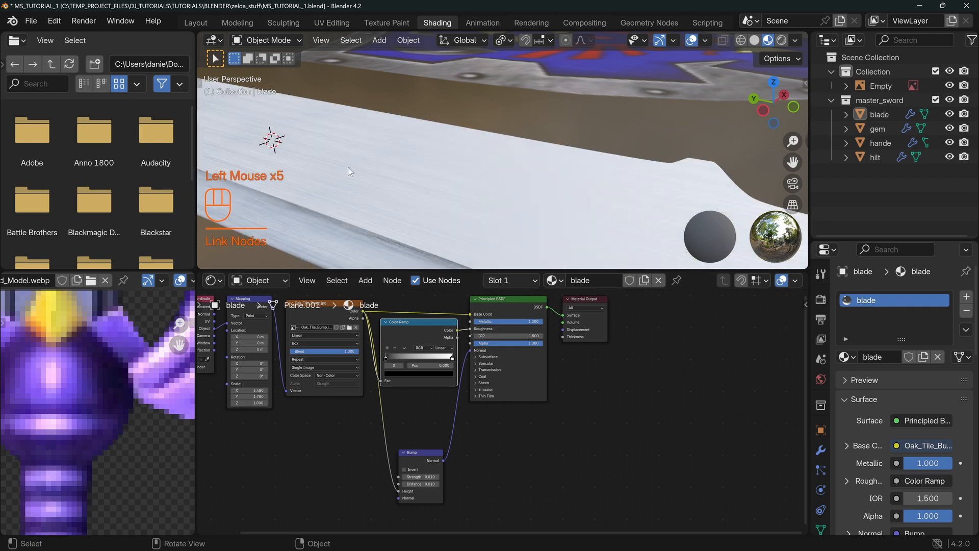
Darken the Color Ramp's white stop to a near-black gray for a low blade roughness.
left_click(451, 357)
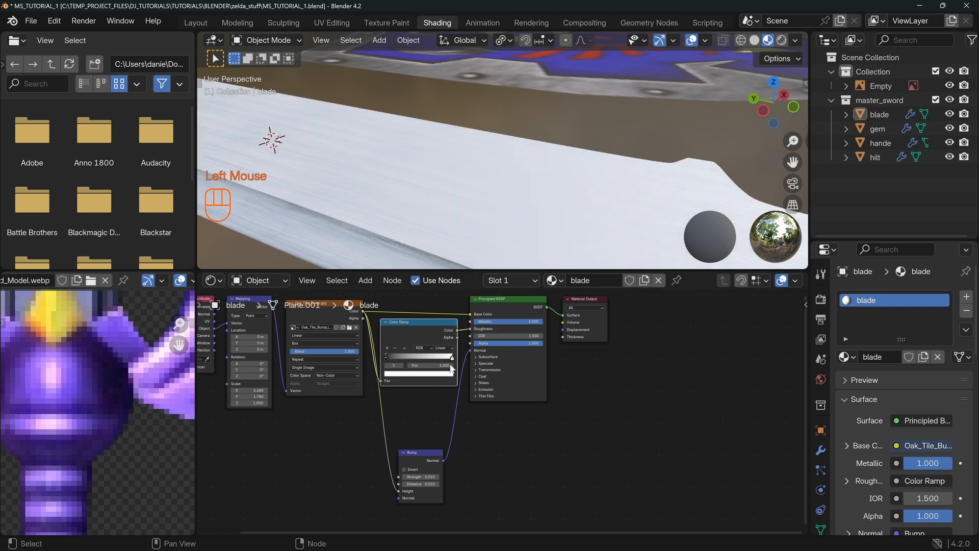
left_click(441, 375)
left_click_drag(447, 282, 448, 319)
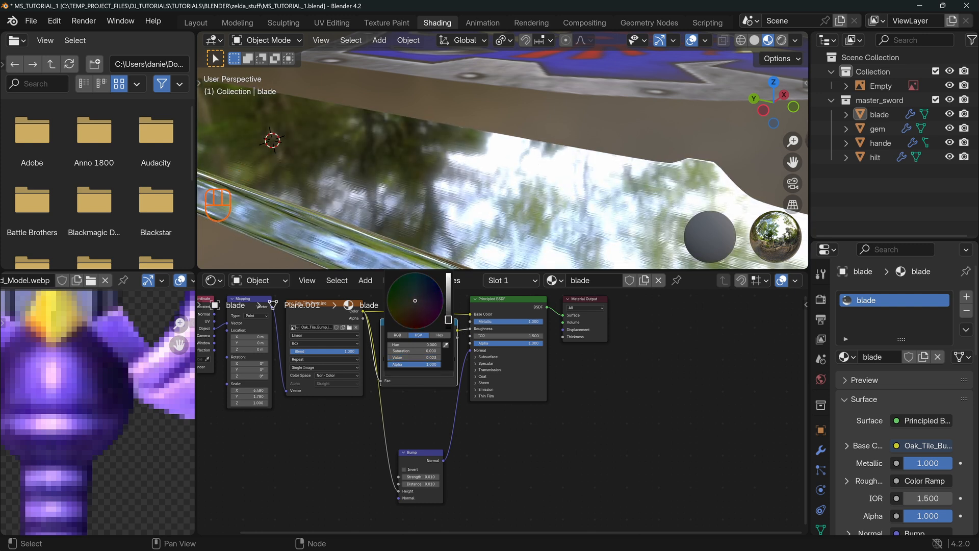
Preview the Color Ramp, tighten its stops with the lighter one at position 0.913, and reconnect the Principled BSDF to the output.
left_click(424, 329, "ctrl+shift")
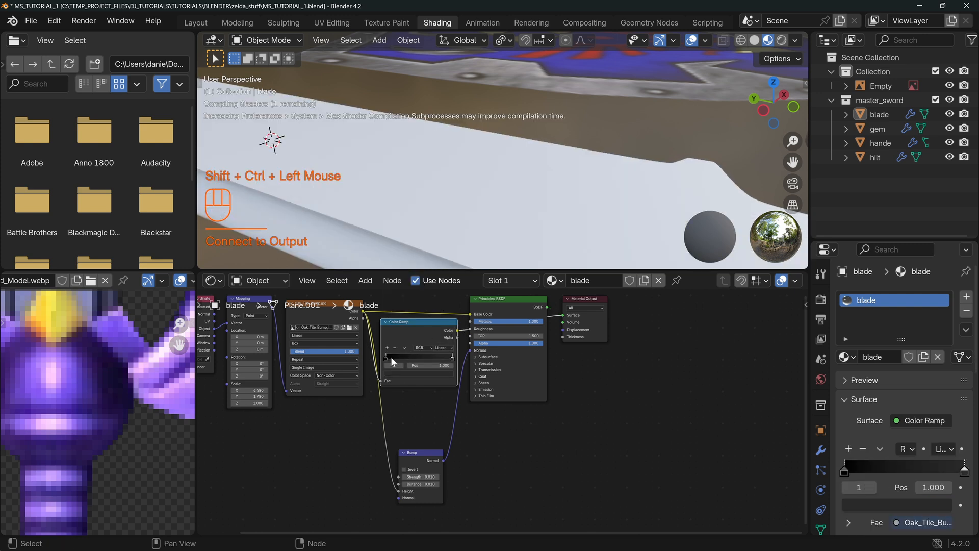
mouse_move(450, 357)
left_mouse_down()
mouse_move(412, 362)
mouse_move(449, 359)
left_mouse_up()
left_click(532, 307, "ctrl+shift")
key("alt+a")
Inspect the brushed reflections along the blade from several angles and save the file.
mouse_move(532, 227)
middle_mouse_down()
mouse_move(543, 183)
mouse_move(538, 209)
middle_mouse_up()
scroll(386, 174, "down", 2)
middle_click_drag(387, 174, 460, 191)
scroll(591, 133, "down", 2)
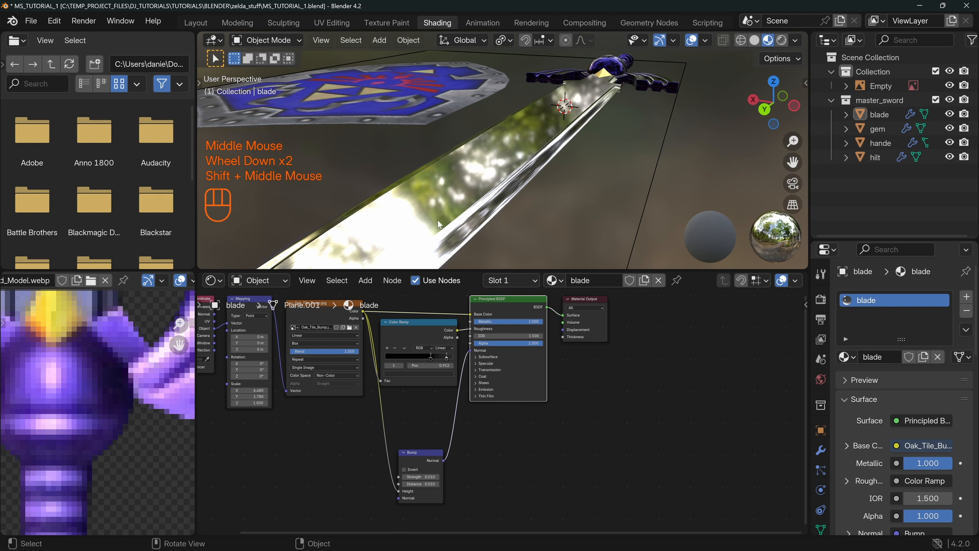
middle_click_drag(559, 112, 541, 143)
scroll(579, 168, "up", 1)
middle_click_drag(586, 171, 595, 127)
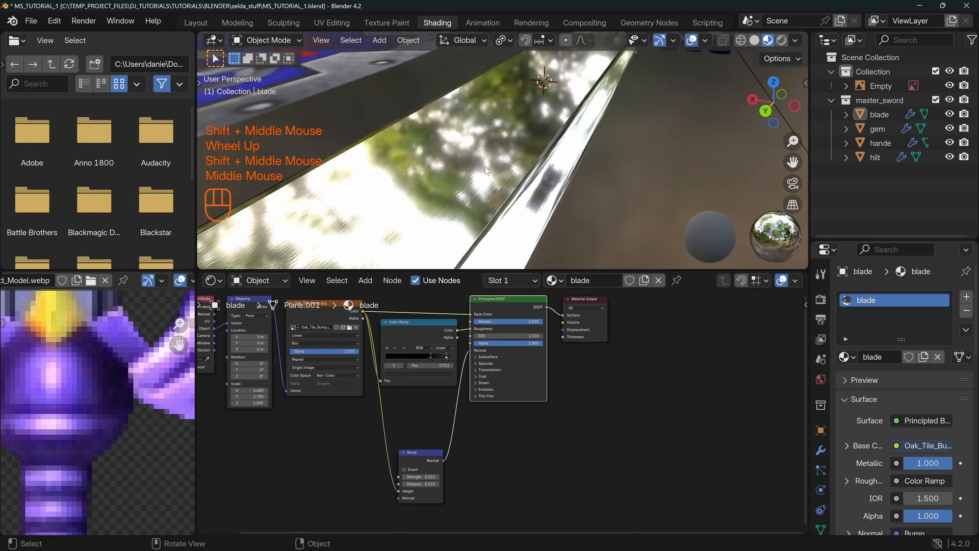
scroll(455, 233, "down", 3)
middle_click_drag(455, 234, 290, 170)
scroll(467, 97, "down", 2)
middle_click_drag(472, 91, 558, 204, "shift")
middle_click_drag(559, 204, 552, 136)
middle_click_drag(594, 205, 534, 200, "shift")
scroll(416, 228, "up", 3)
middle_click_drag(416, 228, 407, 192, "shift")
key("ctrl+s")
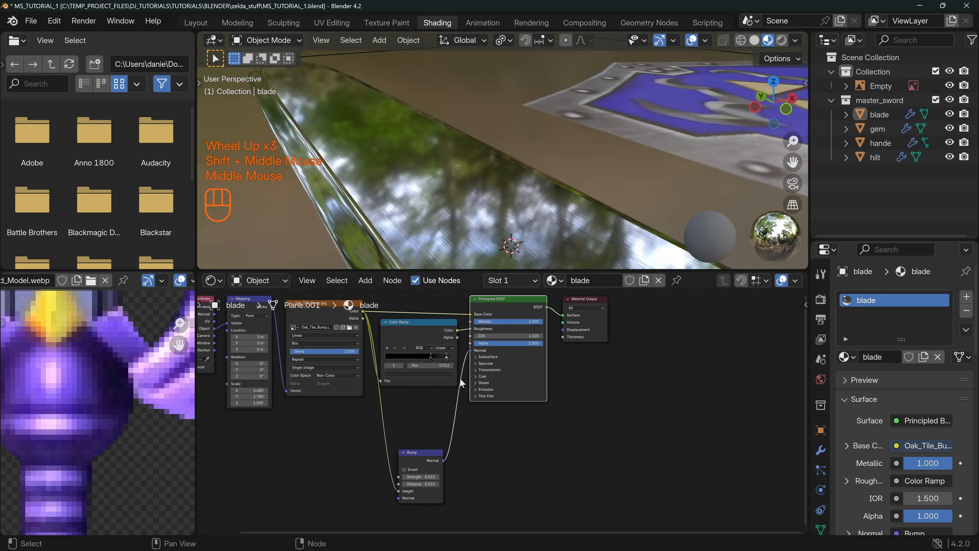
Select the blade and display it in wireframe from the top view.
middle_click_drag(460, 377, 389, 435)
key("KP_7")
scroll(490, 200, "down", 4)
middle_click_drag(562, 231, 524, 196, "shift")
key("z")
left_click(575, 210)
scroll(477, 191, "up", 2)
middle_click_drag(455, 225, 456, 167, "shift")
left_click(418, 164)
key("z")
left_click(338, 167)
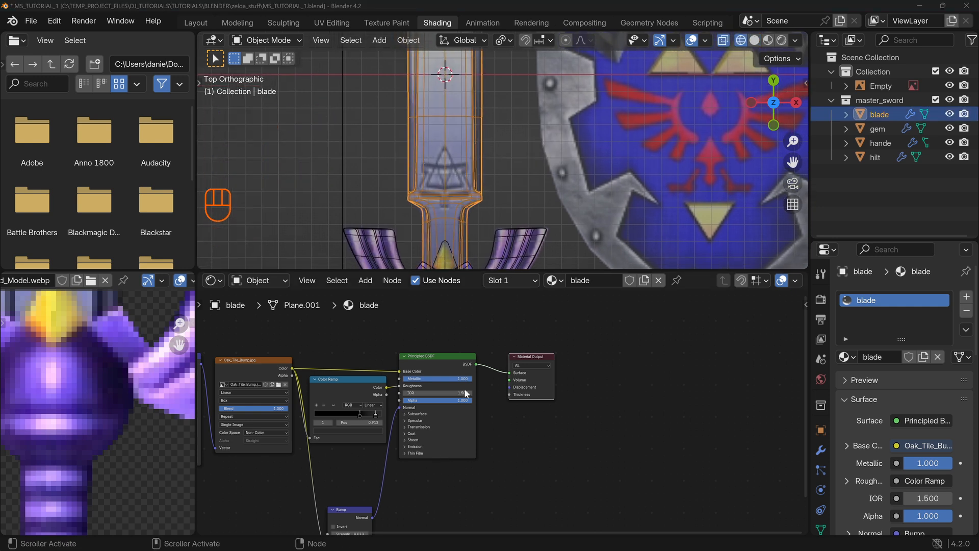
Examine the Triforce emblem on the blade's reference image, comparing it with the sword_icon_blur.png image in the photo viewer.
middle_click_drag(411, 345, 505, 375)
scroll(493, 384, "down", 2)
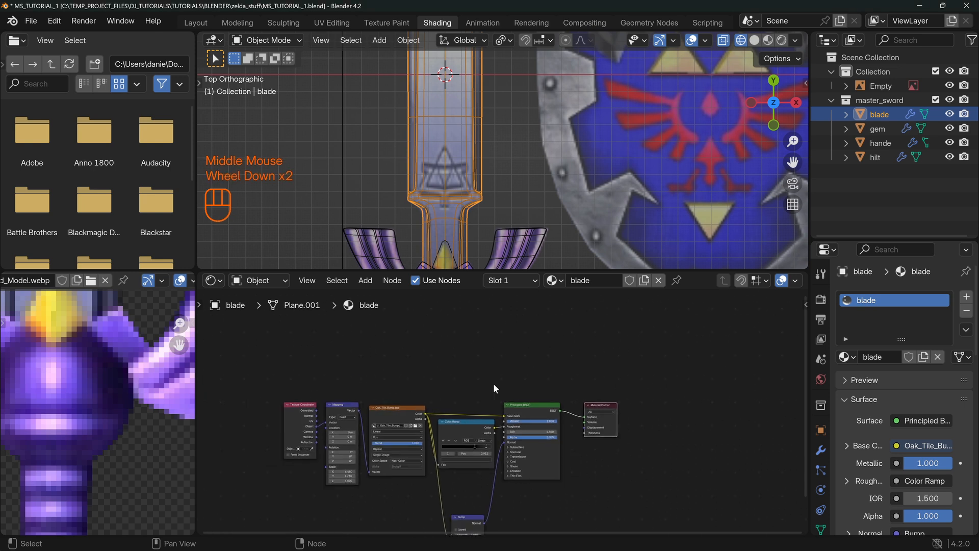
scroll(449, 179, "up", 1)
scroll(449, 179, "up", 1)
middle_click_drag(405, 215, 434, 143, "shift")
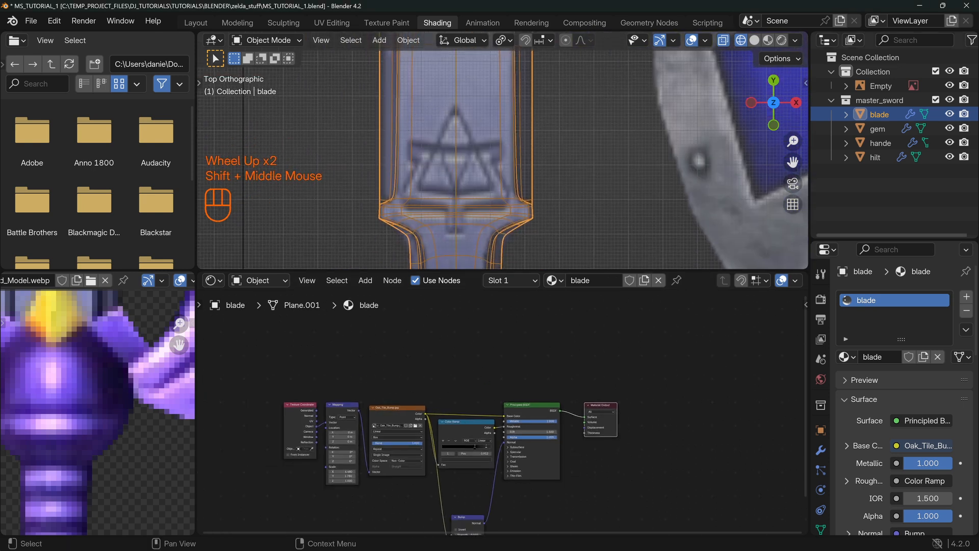
key("alt+Tab")
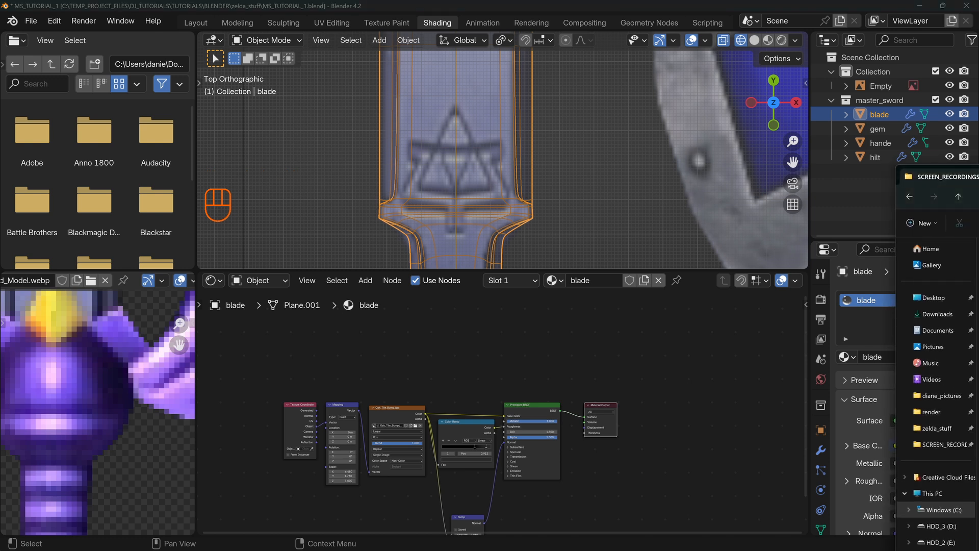
key("alt+Tab")
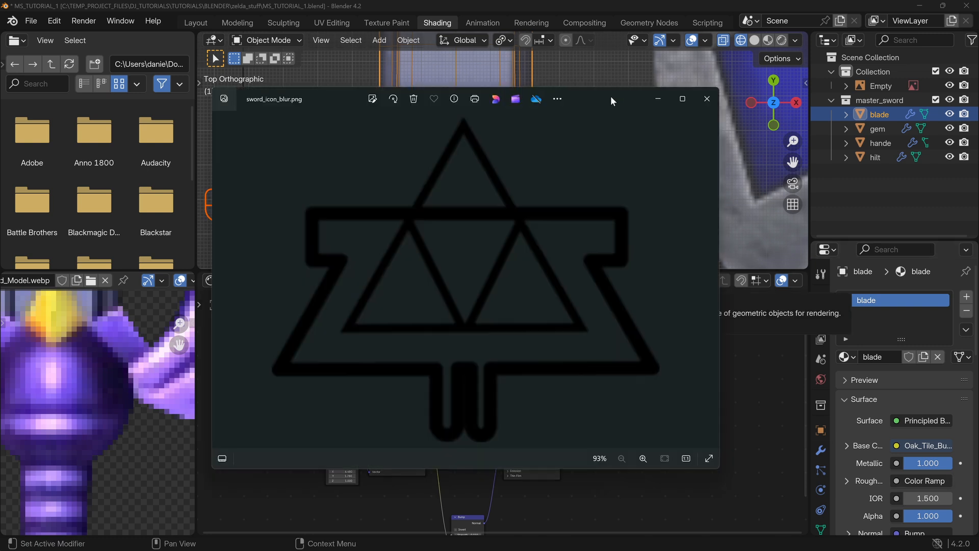
left_click_drag(611, 96, 582, 87)
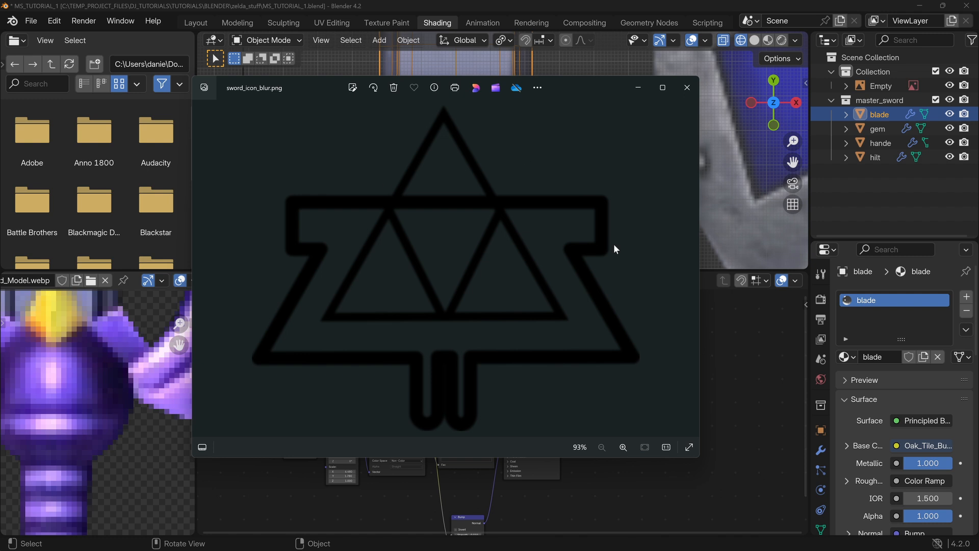
mouse_move(555, 90)
left_mouse_down()
mouse_move(411, 281)
mouse_move(431, 276)
mouse_move(560, 103)
left_mouse_up()
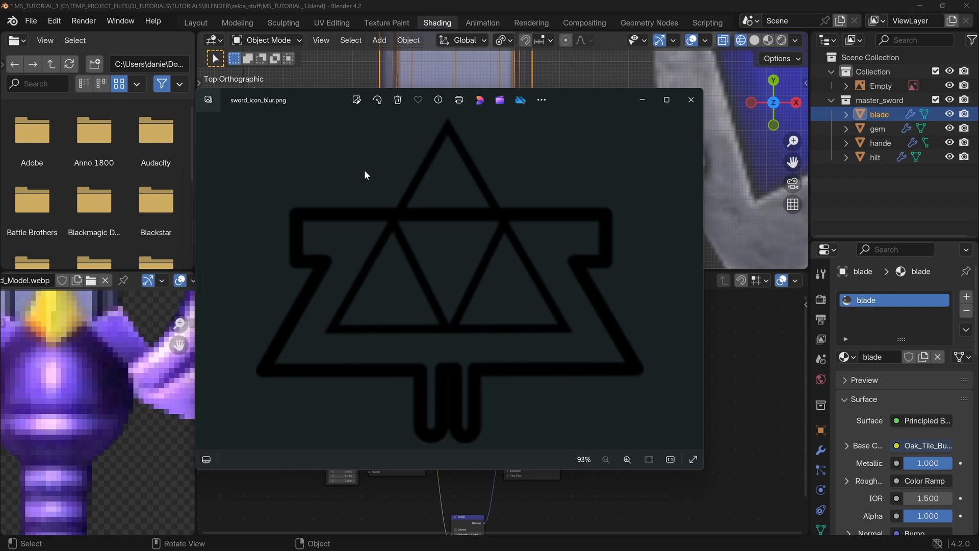
Switch back to Blender and examine the emblem area of the blade from several angles, ending in the top view.
left_click(499, 4)
middle_click_drag(427, 159, 448, 161)
middle_click_drag(508, 218, 485, 165)
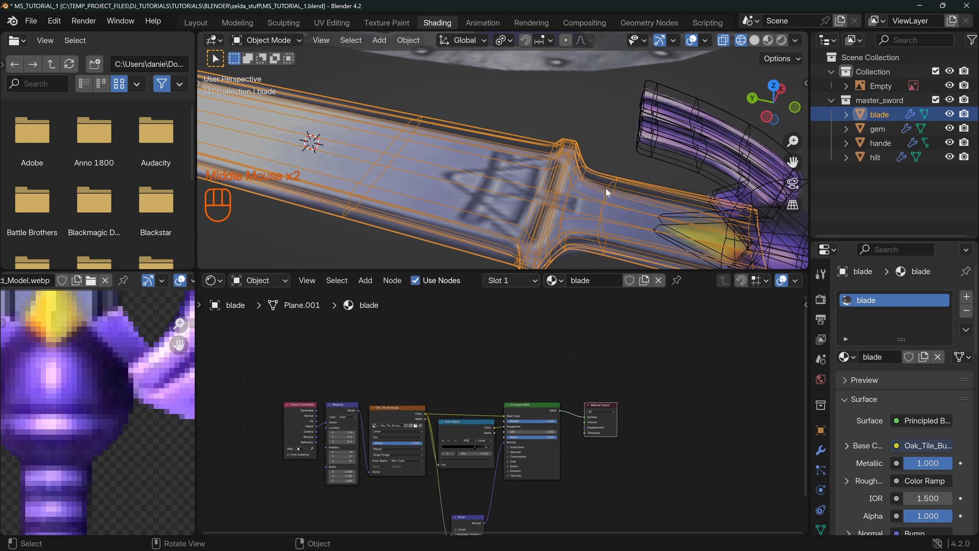
middle_click_drag(588, 120, 574, 176)
middle_click_drag(469, 183, 574, 140)
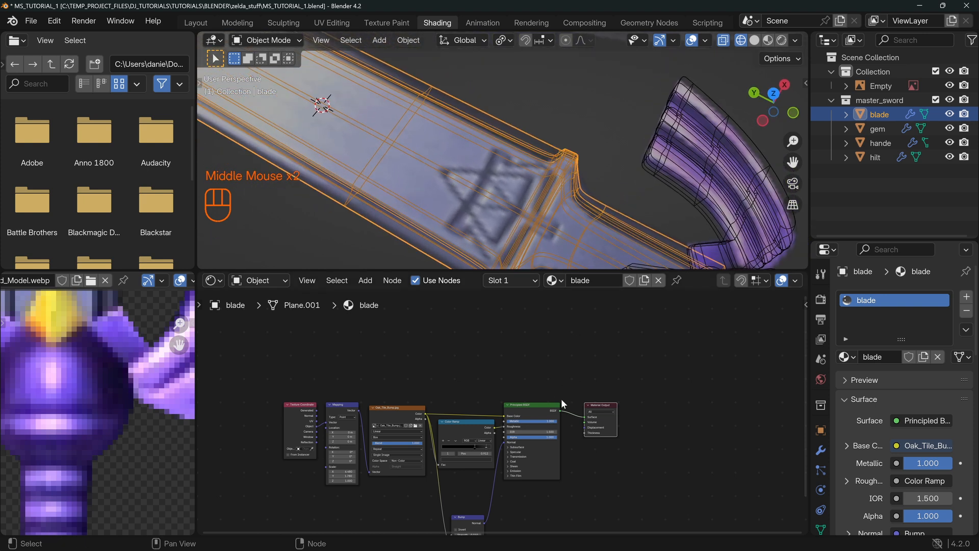
middle_click_drag(566, 410, 522, 332)
middle_click_drag(556, 240, 503, 194)
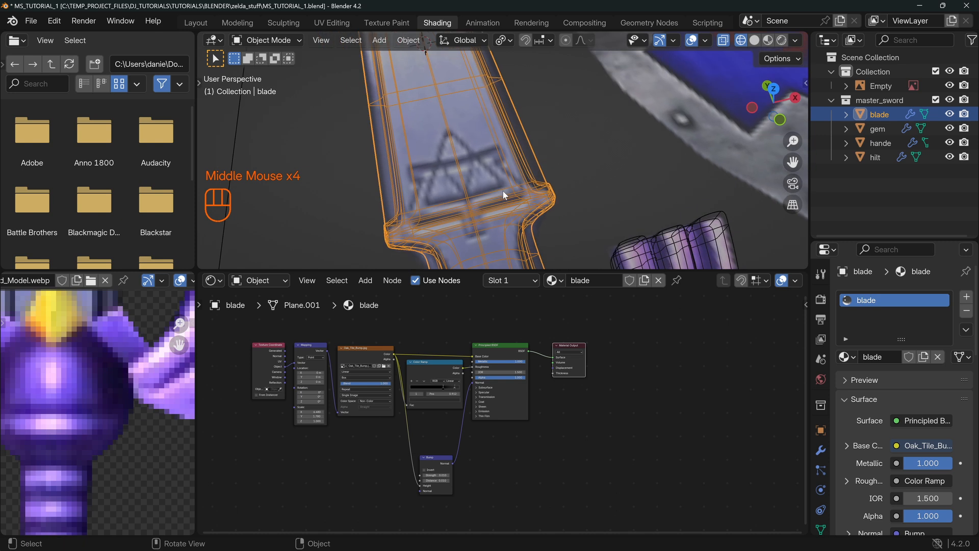
key("KP_7")
Add an Image Texture node above the blade's existing nodes and load sword_icon_blur.png into it.
middle_click_drag(406, 288, 463, 362)
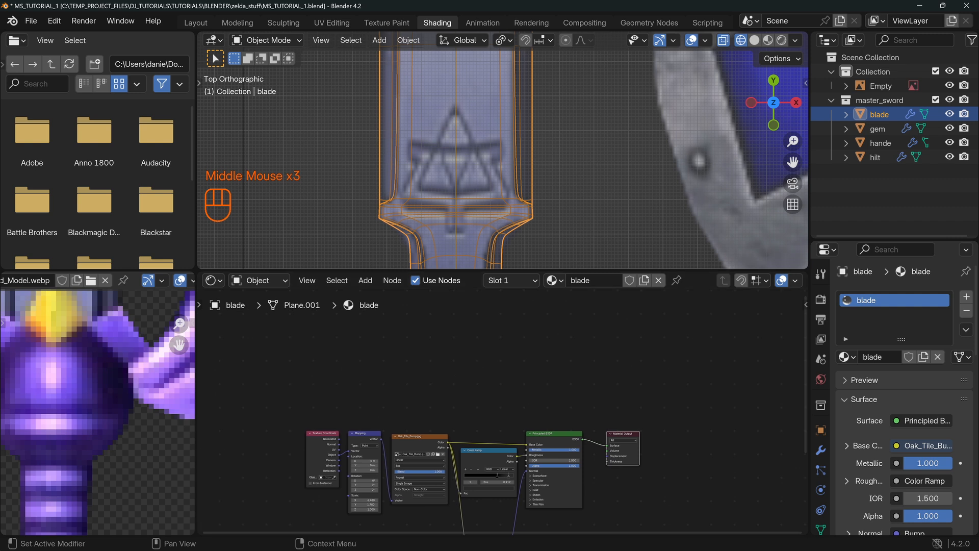
left_click(438, 354)
key("shift+a")
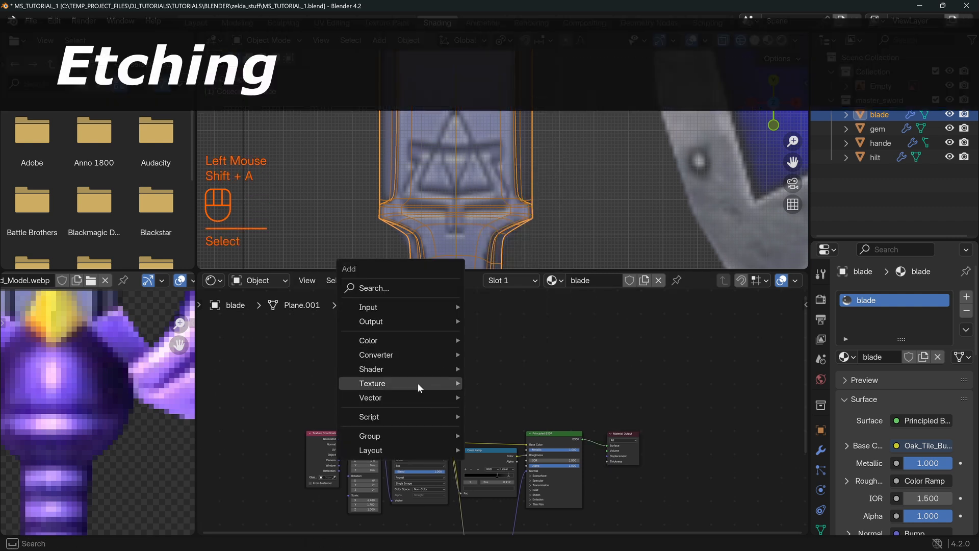
mouse_move(402, 383)
left_click(541, 283)
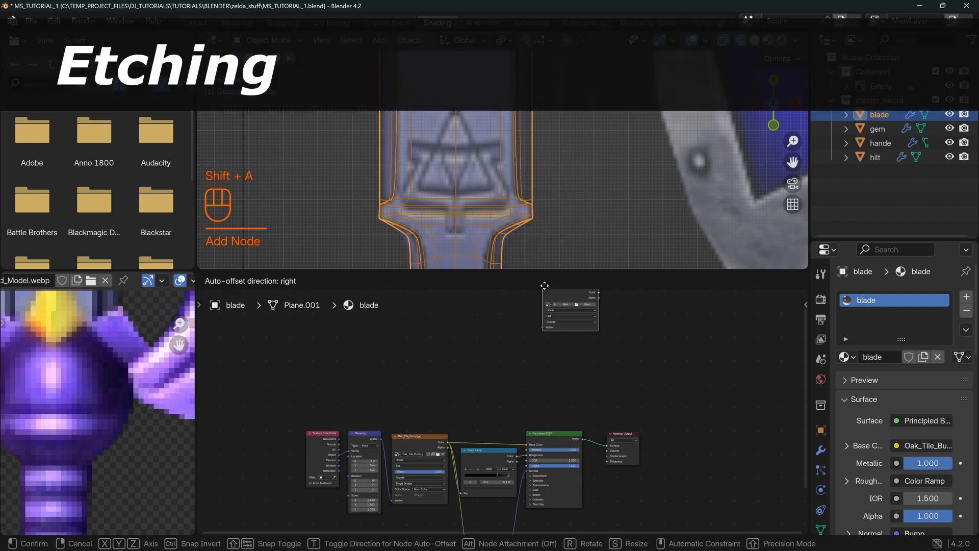
left_click(411, 344)
left_click(454, 364)
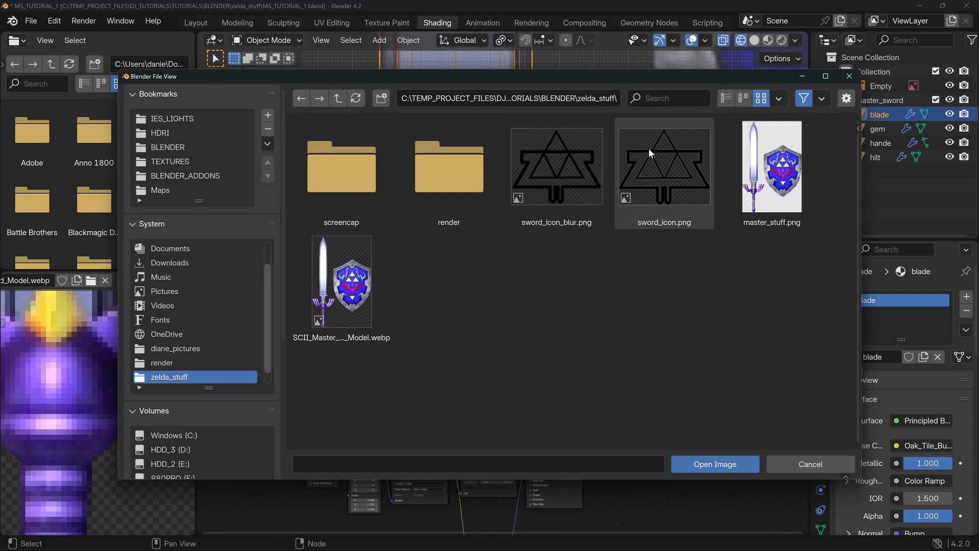
left_click(556, 166)
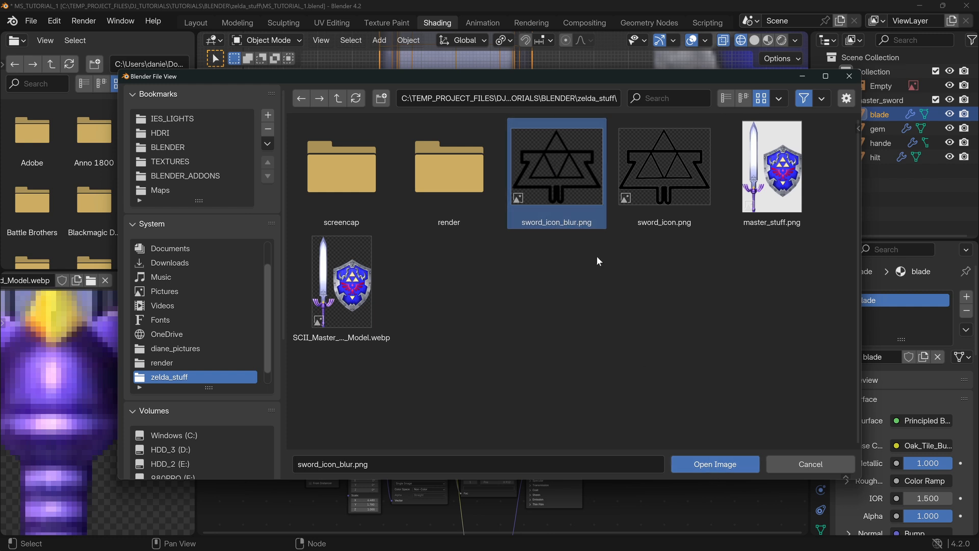
left_click(702, 462)
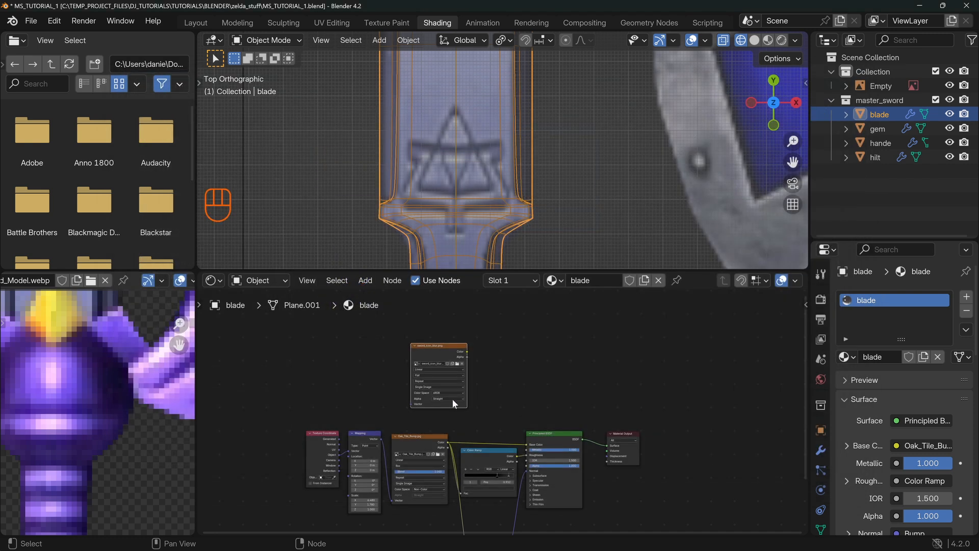
Preview the sword icon texture's Alpha output on the blade in Material Preview shading.
left_click(357, 328, "ctrl+shift")
left_click(357, 327, "ctrl+shift")
key("z")
left_click(543, 212)
mouse_move(451, 194)
middle_mouse_down()
mouse_move(515, 136)
mouse_move(507, 175)
mouse_move(542, 227)
middle_mouse_up()
key("z")
left_click(501, 259)
scroll(545, 228, "down", 2)
middle_click_drag(383, 333, 403, 332)
left_click_drag(403, 331, 420, 336)
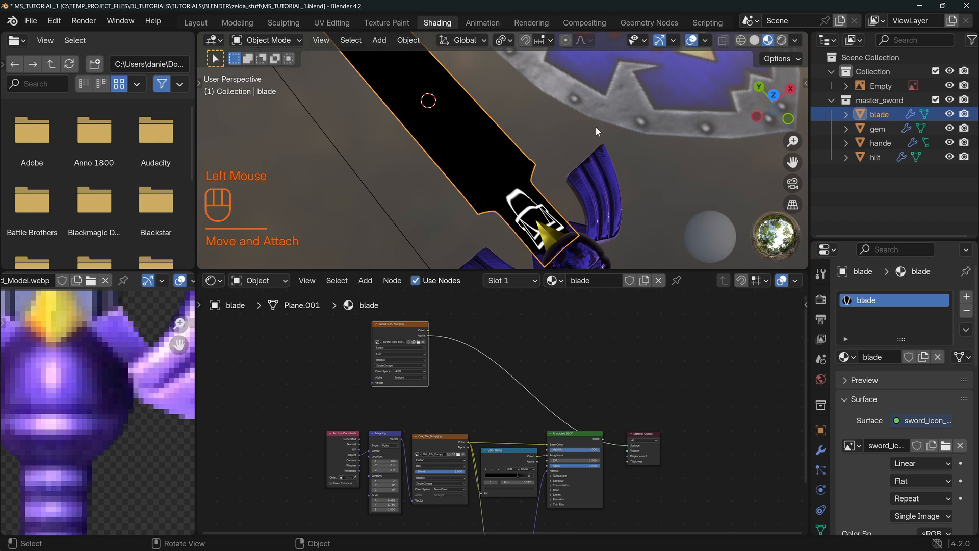
Examine the blade's Mirror modifier settings and the sword icon's distorted placement on the blade from several angles.
middle_click_drag(595, 131, 504, 251)
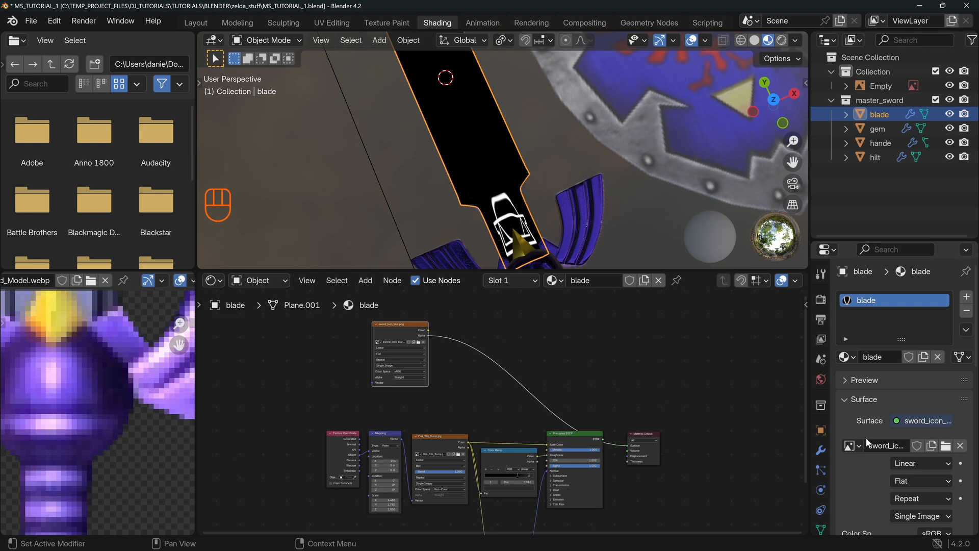
left_click(820, 450)
left_click_drag(846, 239, 697, 176)
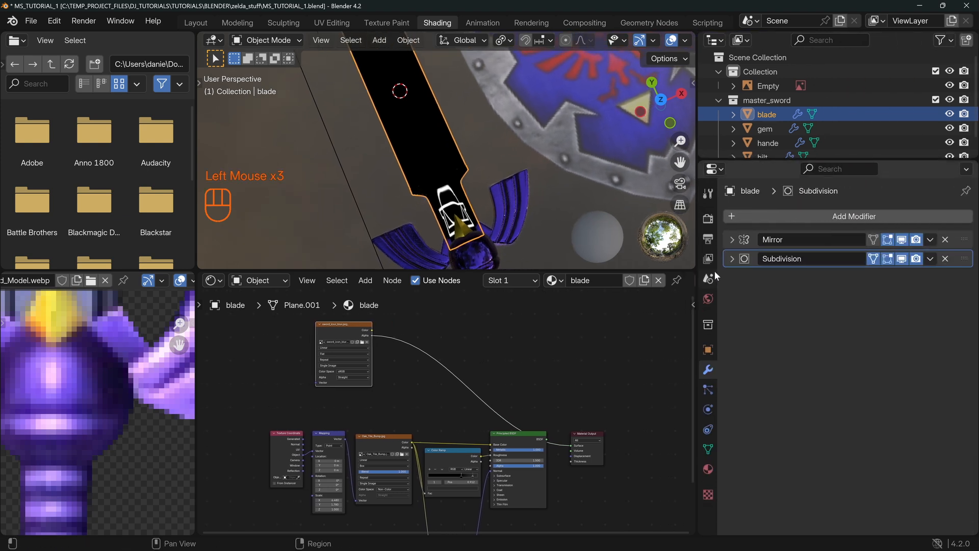
left_click(729, 239)
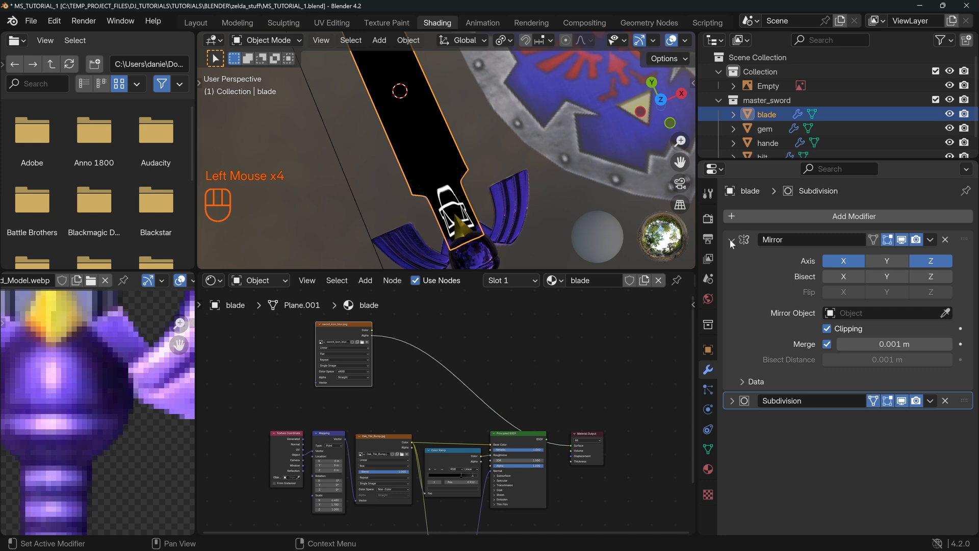
left_click(729, 239)
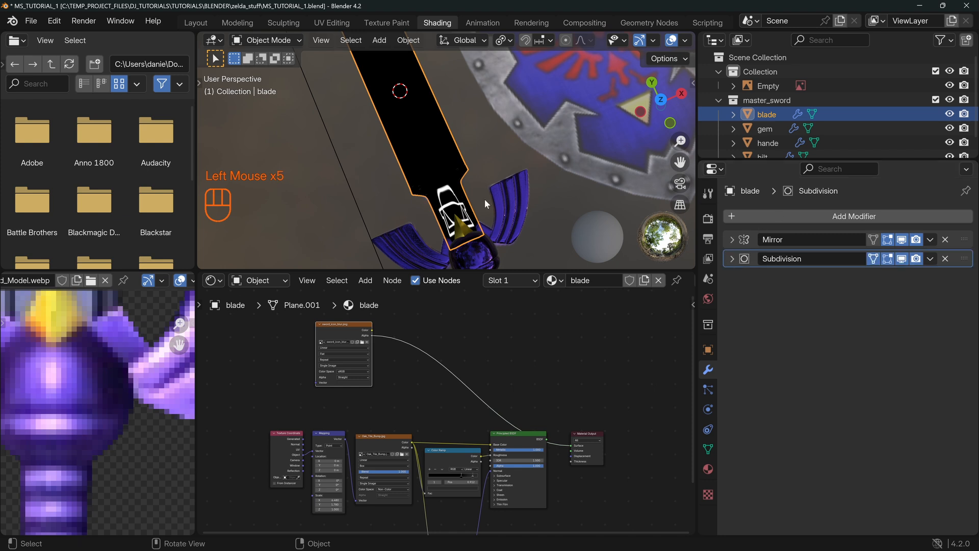
middle_click_drag(403, 215, 389, 120)
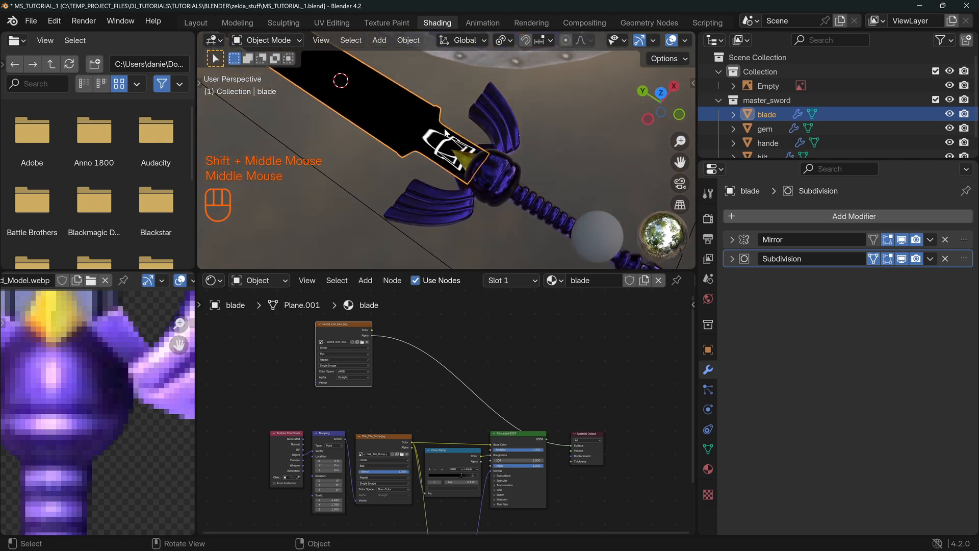
middle_click_drag(418, 148, 510, 202, "shift")
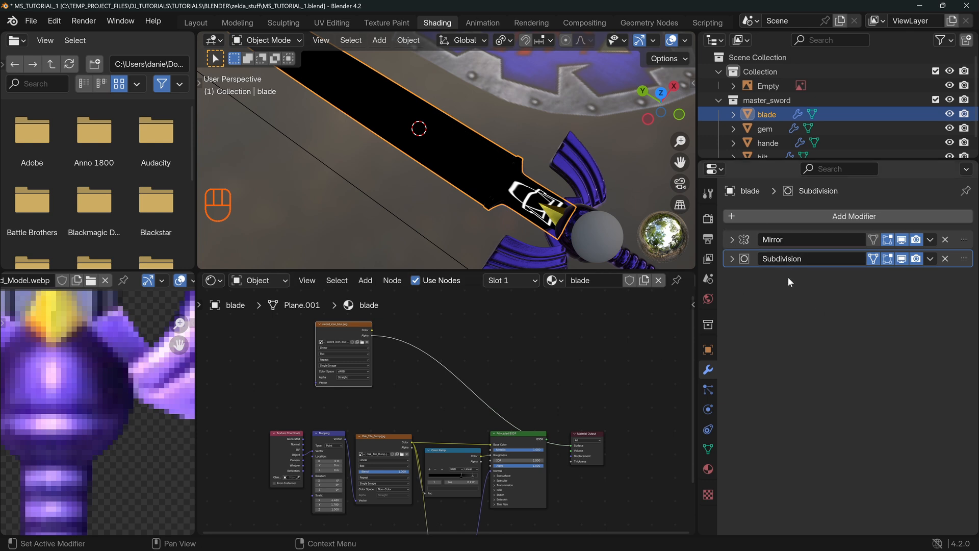
middle_click_drag(451, 184, 459, 191)
Add Texture Coordinate and Mapping nodes to the sword icon texture, driven by Generated coordinates, and view the blade from the top.
middle_click_drag(432, 382, 465, 388)
left_click_drag(378, 336, 411, 367)
key("ctrl+t")
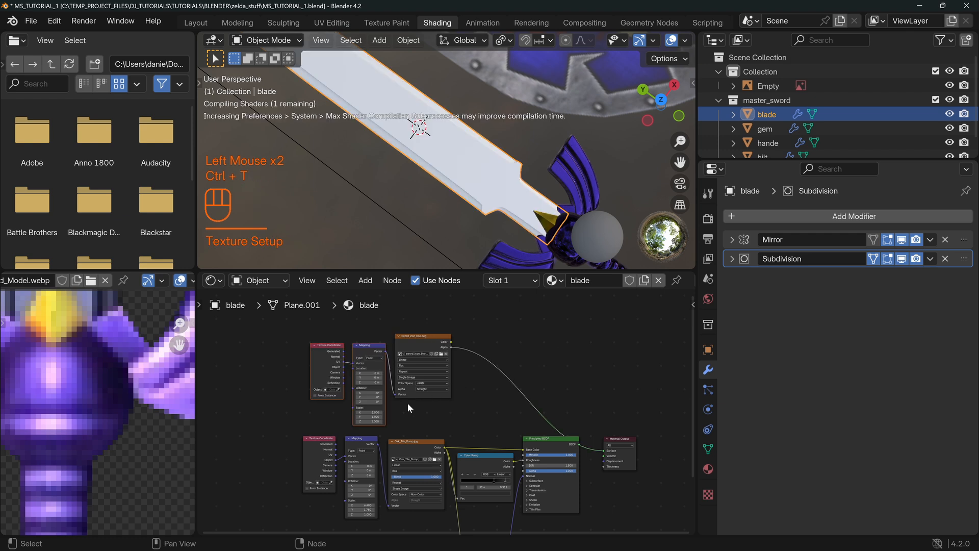
scroll(415, 413, "up", 2)
left_click_drag(317, 334, 339, 347)
middle_click_drag(561, 111, 503, 167)
key("KP_7")
scroll(491, 152, "down", 2)
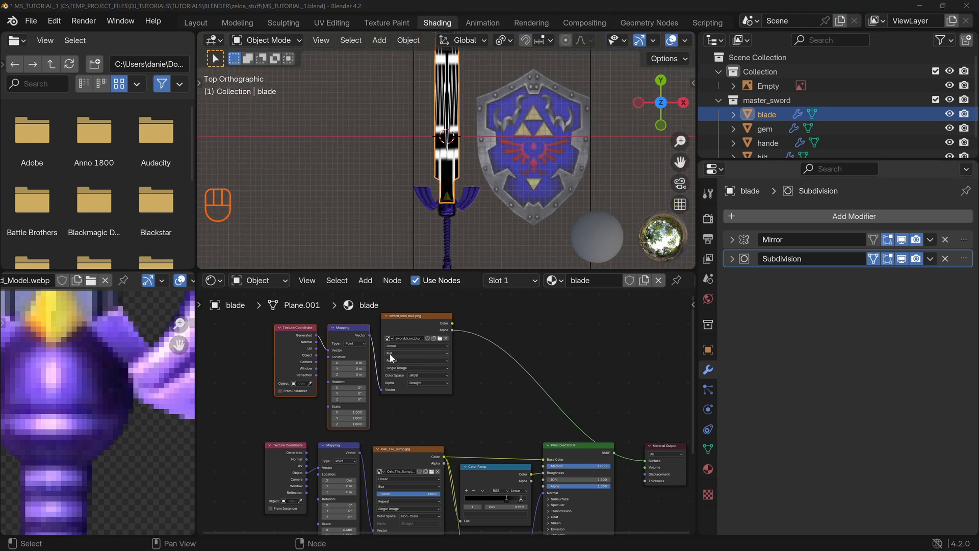
Change the sword icon texture's extension mode from Repeat to Clip.
scroll(420, 405, "up", 3)
middle_click_drag(421, 405, 405, 390)
left_click(405, 381)
left_click(411, 428)
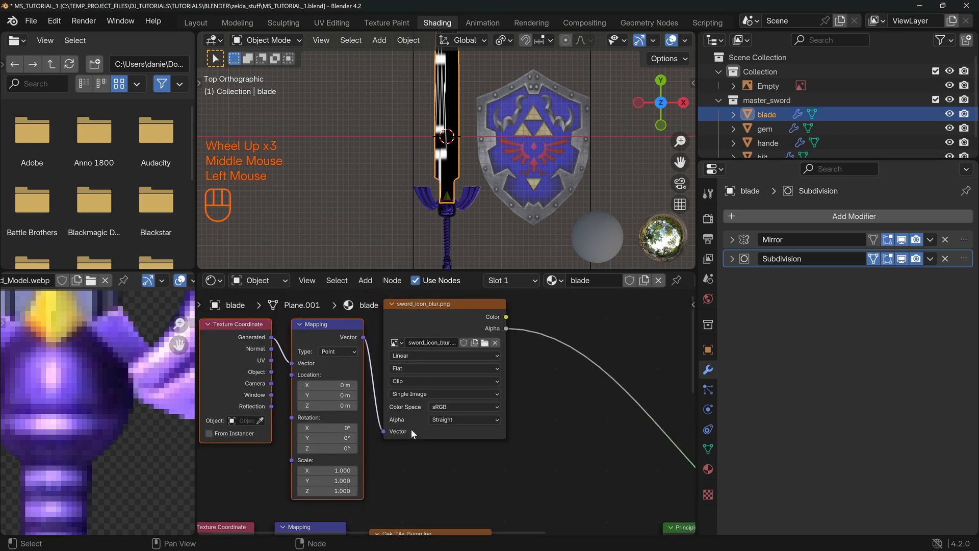
Set the icon's Mapping location to X -0.5 m and Y 0.1 m.
middle_click_drag(470, 169, 452, 130, "shift")
middle_click_drag(450, 222, 491, 102, "shift")
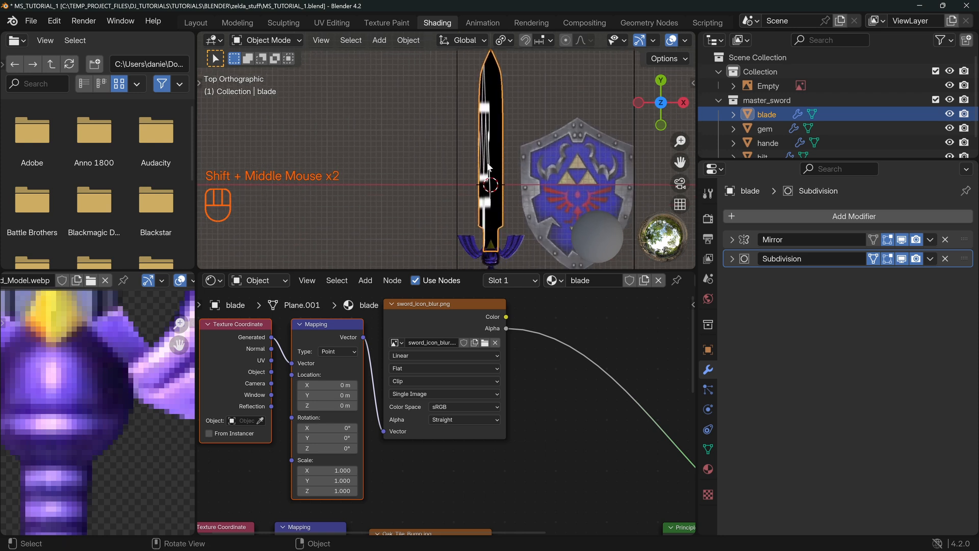
middle_click_drag(424, 482, 476, 461, "shift")
scroll(446, 422, "up", 1)
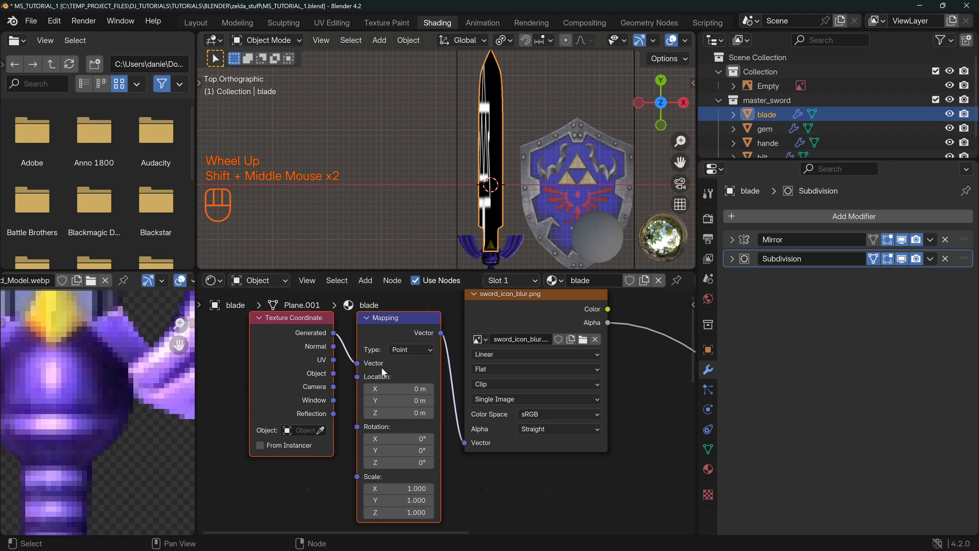
middle_click_drag(498, 487, 491, 460, "shift")
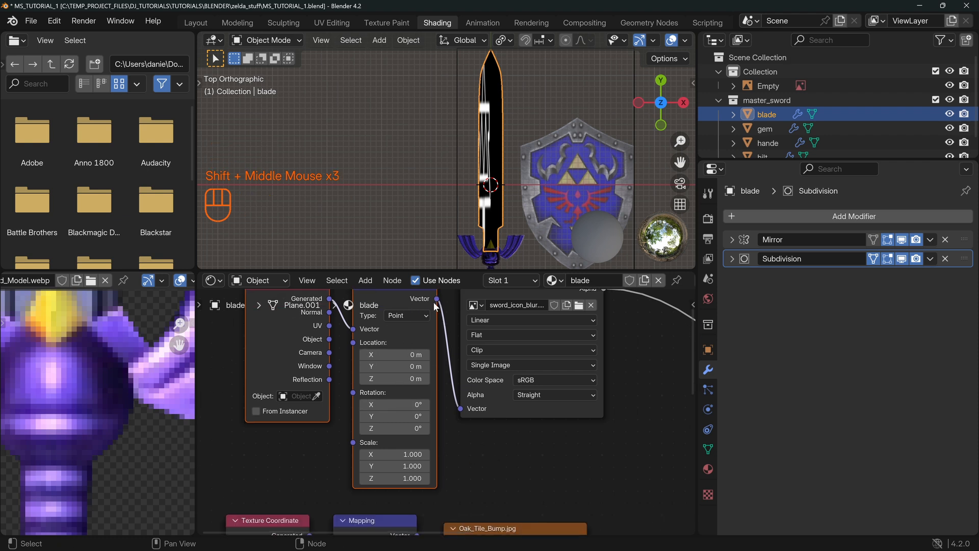
left_click_drag(378, 356, 403, 366, "shift")
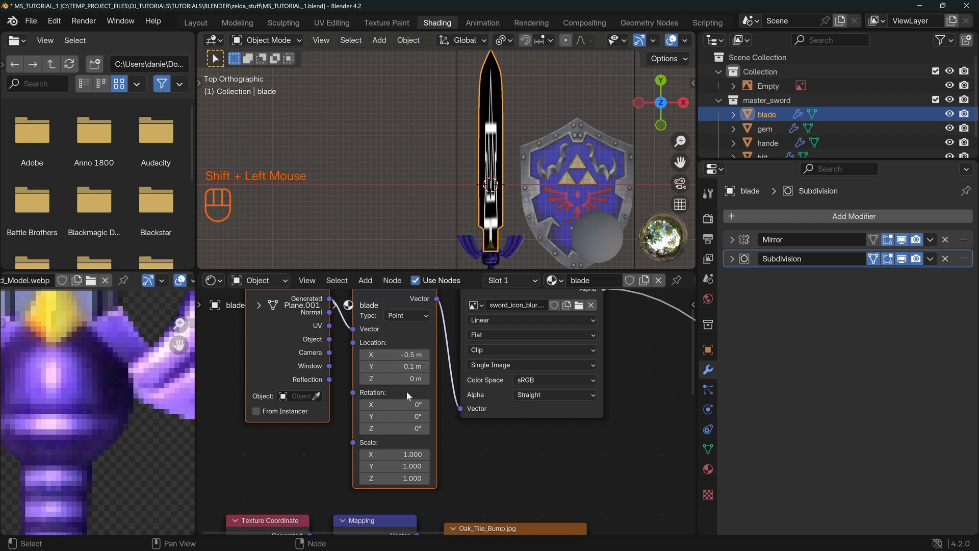
left_click(395, 378)
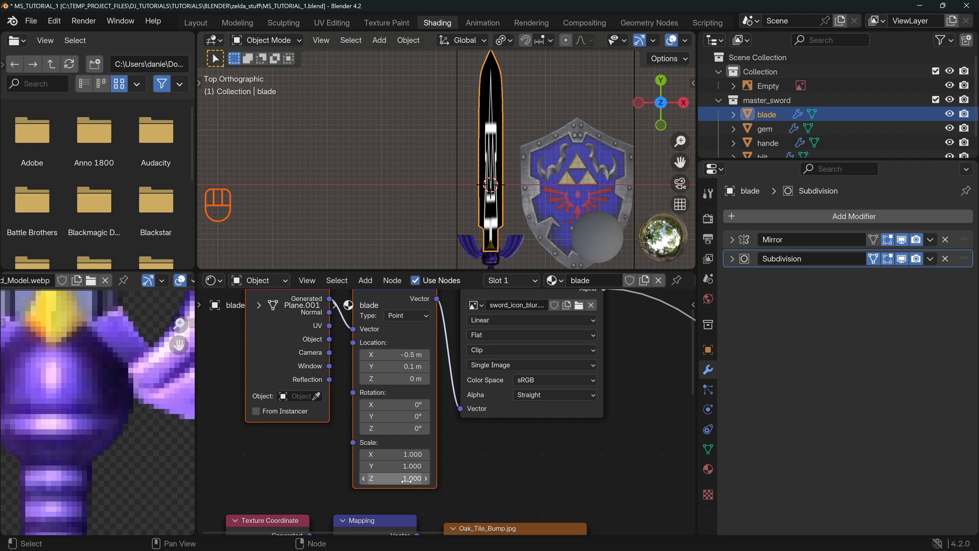
Scale the icon mapping to X 0.880 and Y 9.400 so the emblem shrinks near the blade's base.
left_click_drag(394, 454, 395, 454, "shift")
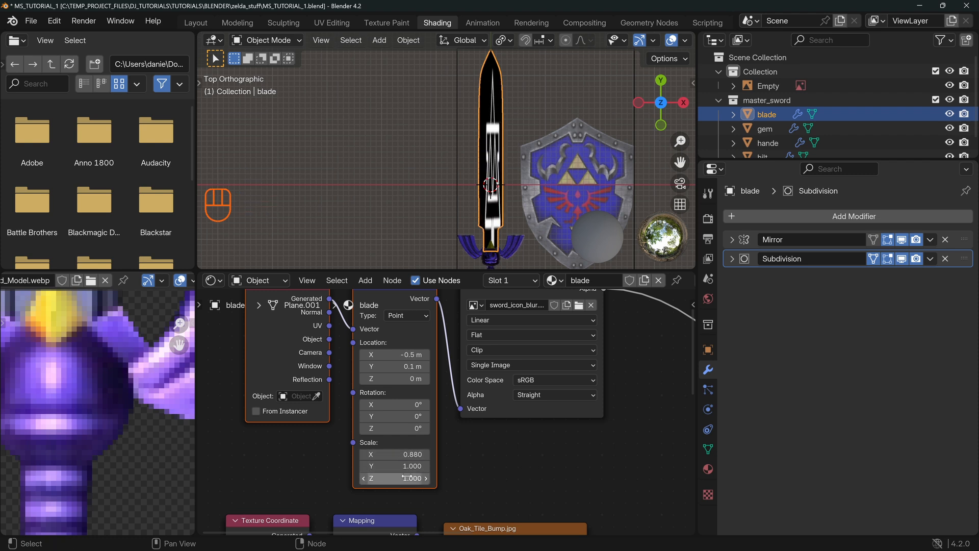
left_click_drag(394, 466, 414, 466, "shift")
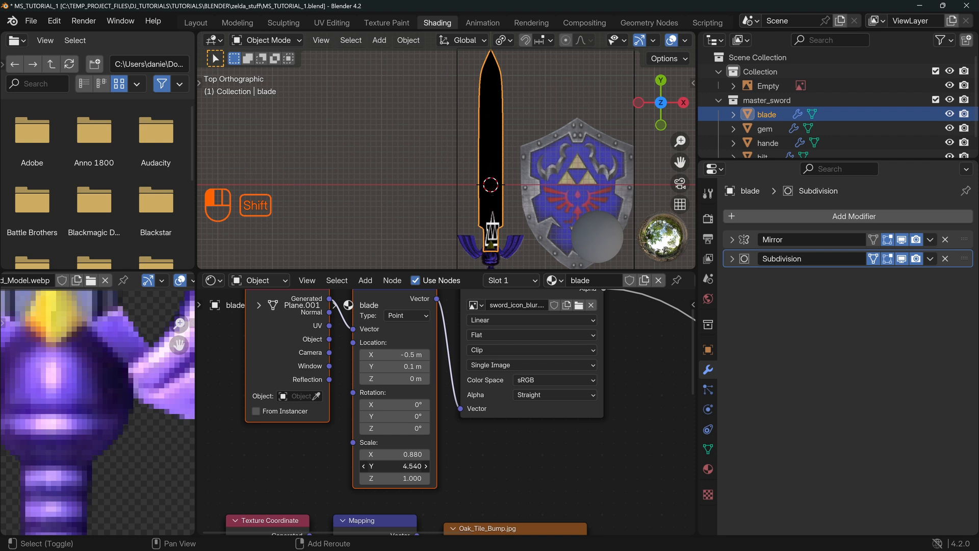
scroll(544, 218, "up", 2)
middle_click_drag(547, 220, 456, 245, "shift")
scroll(463, 150, "up", 3)
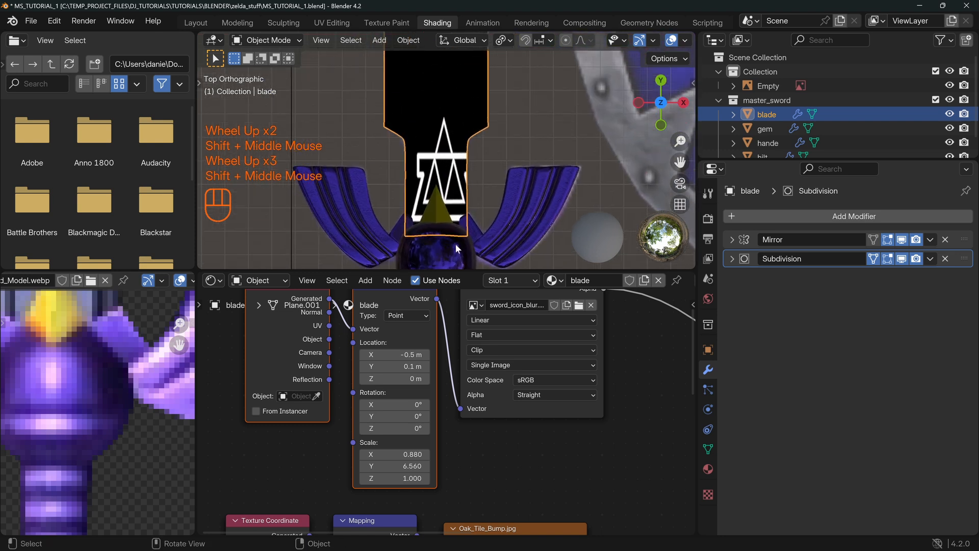
left_click_drag(407, 466, 536, 465, "shift")
Set the icon's Mapping location to X -0.4 m and Y -1 m, comparing it with the reference emblem in wireframe shading.
left_click_drag(394, 354, 416, 354, "shift")
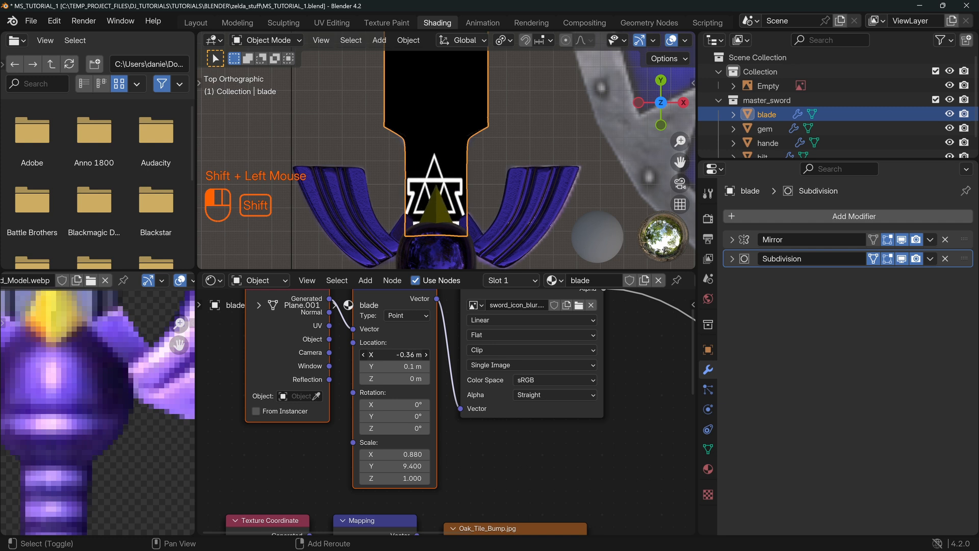
left_click_drag(408, 367, 385, 366, "shift")
mouse_move(510, 181)
middle_mouse_down("shift")
mouse_move(442, 248)
mouse_move(463, 207)
mouse_move(431, 189)
mouse_move(448, 201)
middle_mouse_up("shift")
key("z")
key("z")
left_click(461, 283)
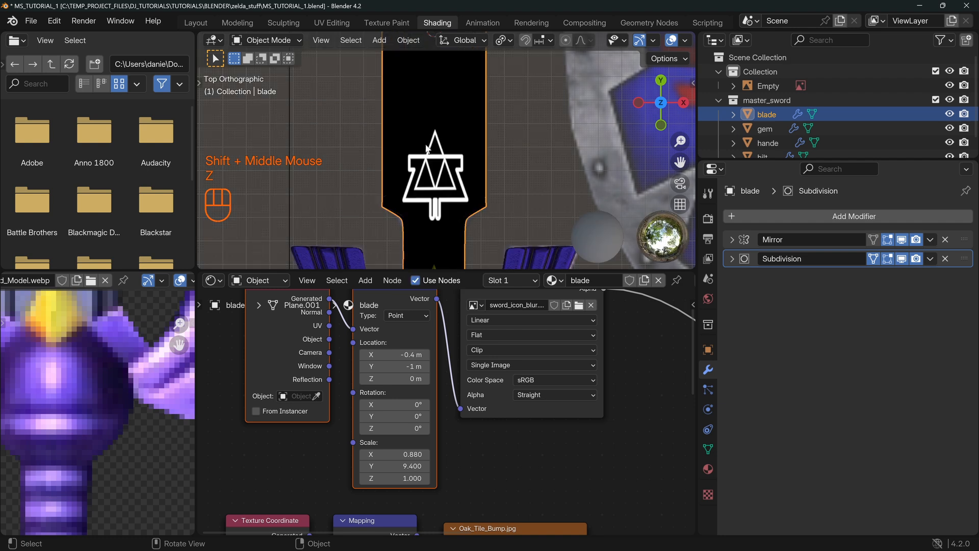
Refine the icon mapping to scale X 0.800, Y 9.960 and location X -0.3 m, Y -0.98 m.
mouse_move(397, 466)
left_mouse_down("shift")
mouse_move(432, 467)
mouse_move(412, 478)
mouse_move(406, 454)
left_mouse_up("shift")
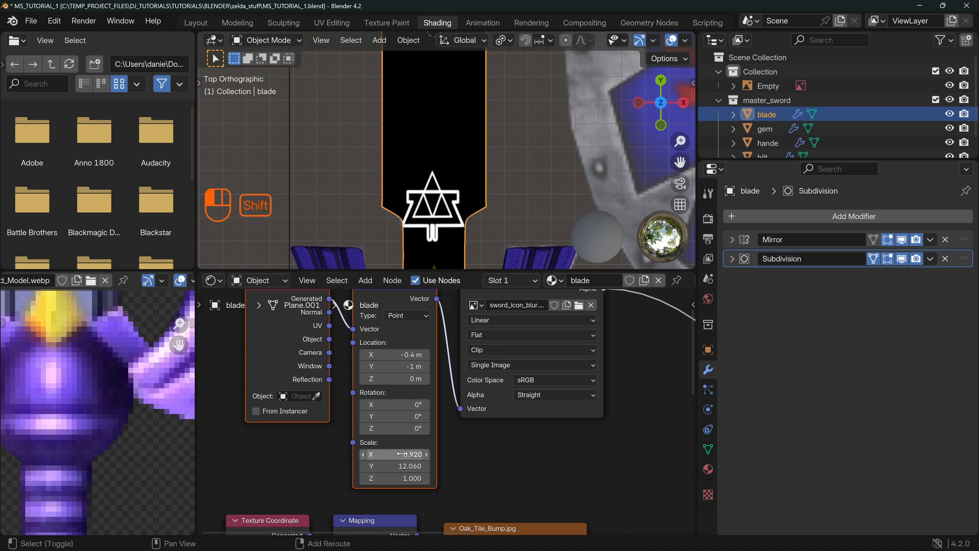
left_click_drag(398, 465, 388, 465, "shift")
mouse_move(406, 366)
left_mouse_down("shift")
mouse_move(396, 366)
mouse_move(420, 377)
left_mouse_up("shift")
mouse_move(398, 466)
left_mouse_down("shift")
mouse_move(387, 465)
mouse_move(393, 454)
left_mouse_up("shift")
mouse_move(415, 366)
left_mouse_down("shift")
mouse_move(434, 367)
mouse_move(408, 354)
mouse_move(423, 354)
left_mouse_up("shift")
Compare the icon with the reference emblem in wireframe and fine-tune the Mapping node's Y scale and Y location in Material Preview.
key("z")
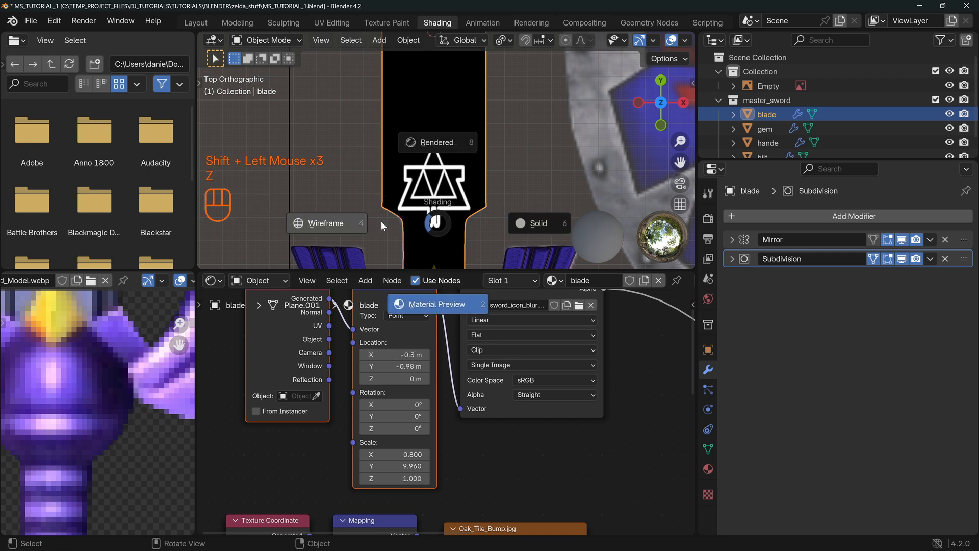
left_click(339, 220)
key("z")
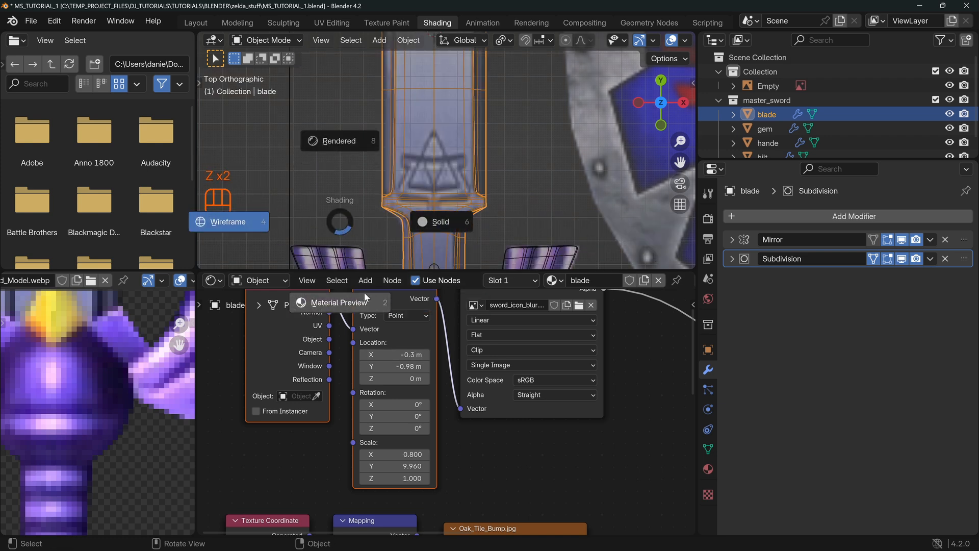
left_click(356, 304)
key("shift")
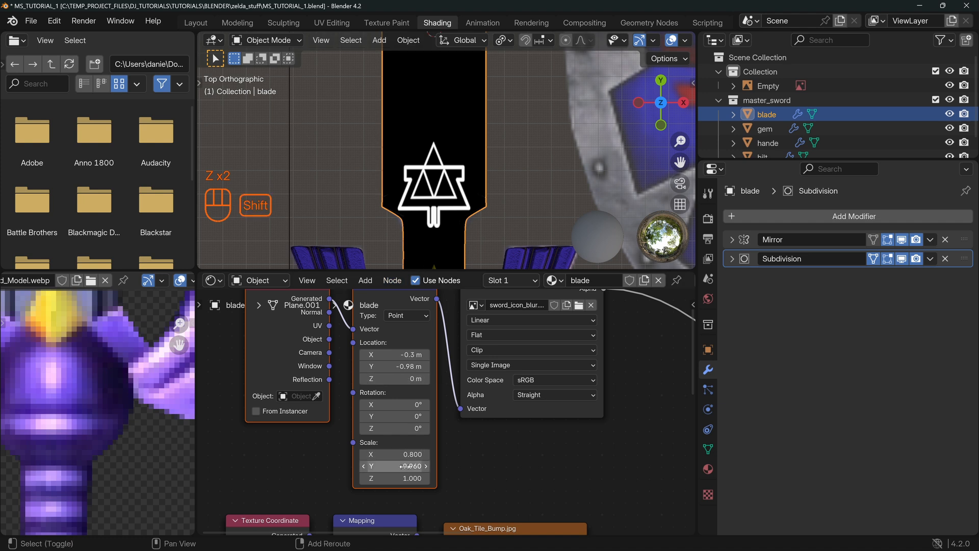
left_click_drag(395, 466, 406, 452, "shift")
left_click_drag(395, 366, 398, 366, "shift")
Reposition the Principled BSDF node and the sword_icon_blur.png texture node to tidy the blade's node layout.
middle_click_drag(628, 388, 469, 415)
scroll(516, 430, "down", 2)
scroll(439, 393, "down", 2)
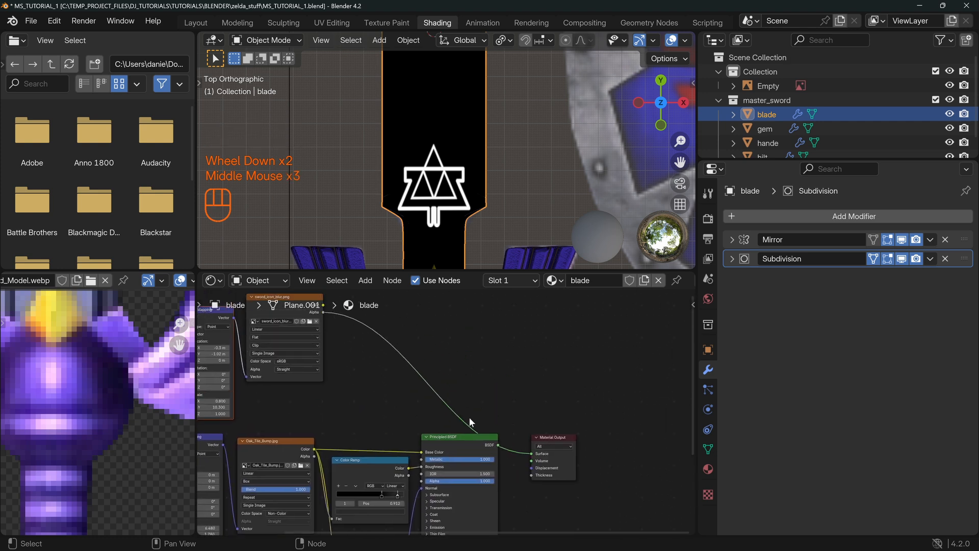
middle_click_drag(451, 455, 464, 378)
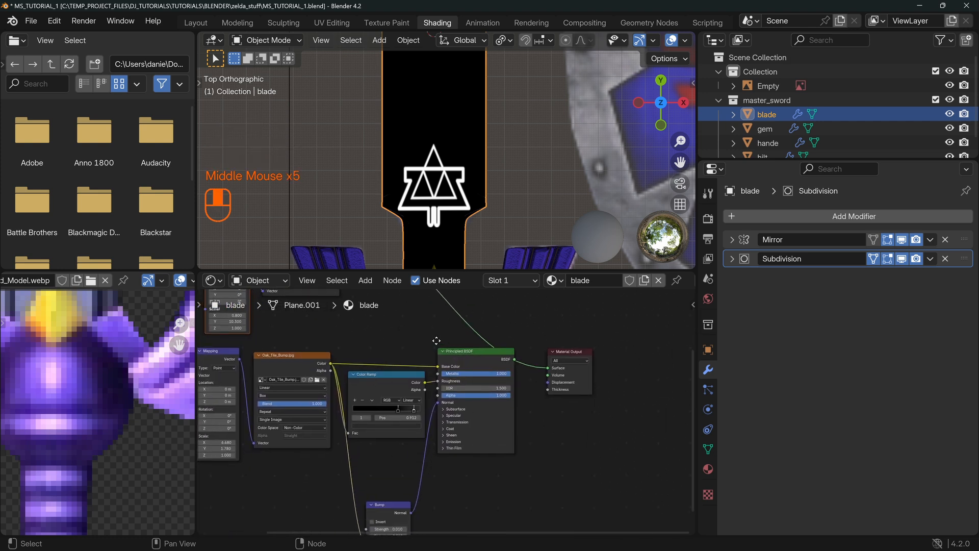
middle_click_drag(438, 340, 452, 380)
left_click_drag(451, 378, 465, 364)
middle_click_drag(387, 345, 415, 450)
left_click_drag(329, 367, 360, 375)
middle_click_drag(423, 457, 415, 399)
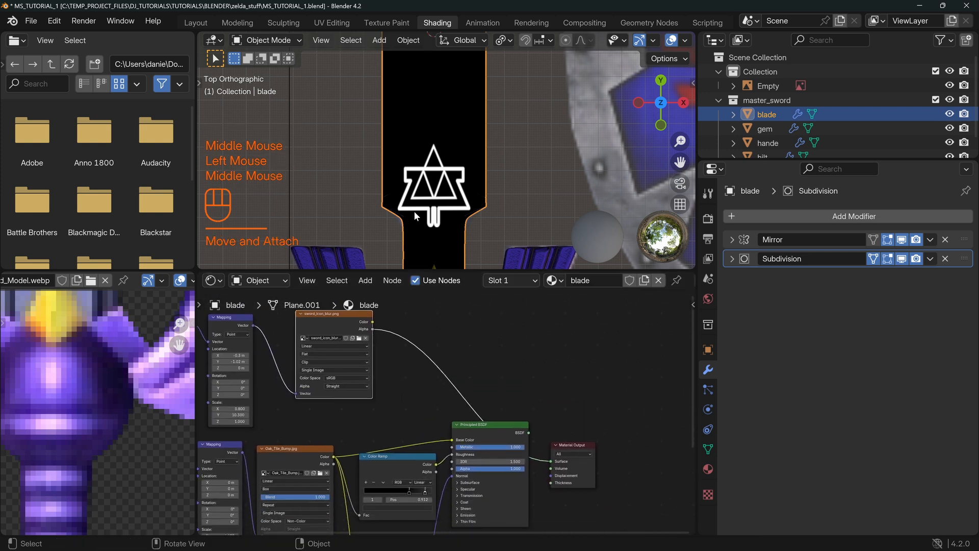
Move the Bump and Color Ramp nodes up beside the Principled BSDF, ending with the Oak_Tile_Bump.jpg node selected.
middle_click_drag(545, 427, 515, 252, "shift")
left_click_drag(364, 433, 379, 378)
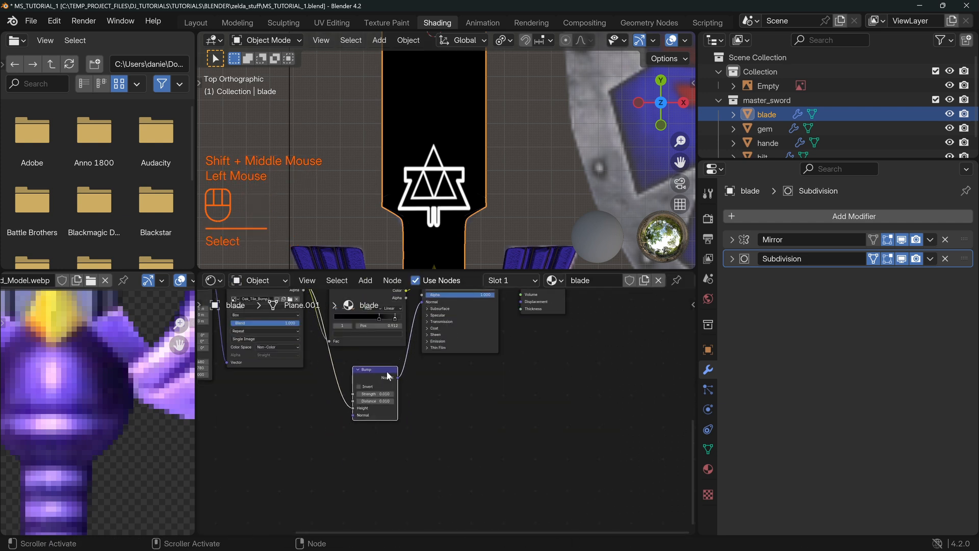
middle_click_drag(393, 342, 417, 457)
left_click_drag(389, 397, 399, 363)
left_click_drag(400, 483, 397, 468)
left_click_drag(276, 389, 278, 384)
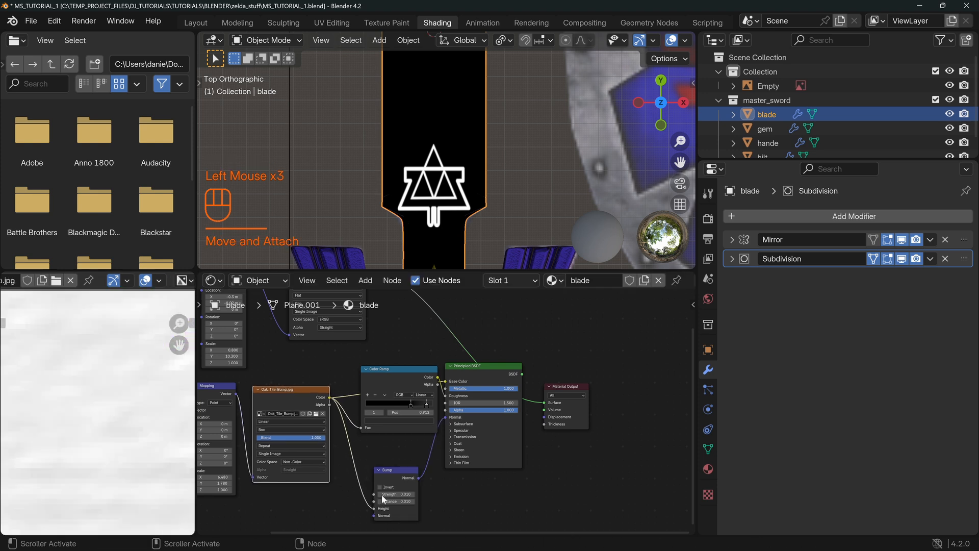
Shift the Material Output, Principled BSDF, Bump and Color Ramp nodes away from the Oak_Tile_Bump.jpg node to free space between them.
middle_click_drag(321, 426, 324, 352)
middle_click_drag(418, 358, 372, 388)
middle_click_drag(491, 362, 427, 393)
left_click_drag(461, 374, 573, 316)
left_click_drag(389, 364, 510, 361)
middle_click_drag(410, 452, 460, 500)
middle_click_drag(326, 330, 346, 239)
left_click_drag(360, 440, 488, 413)
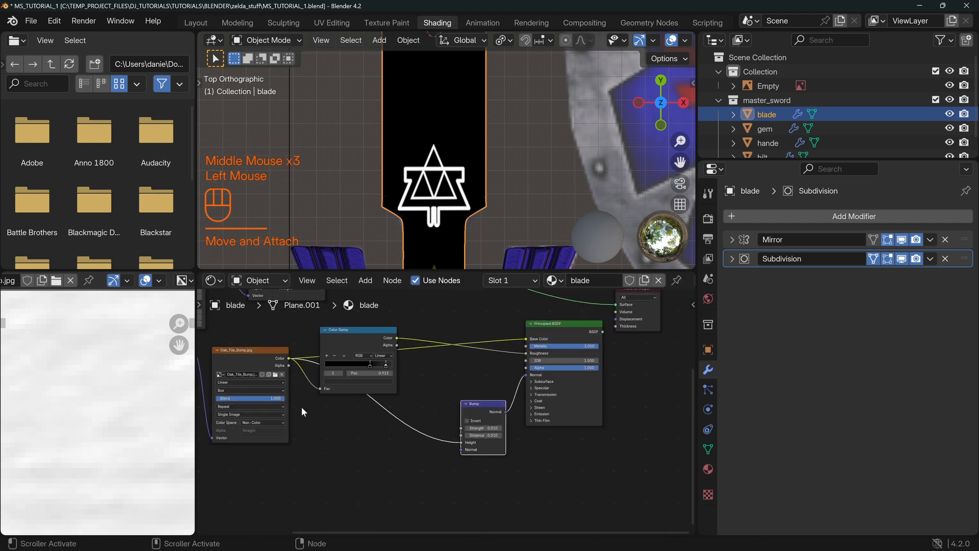
mouse_move(448, 439)
middle_mouse_down()
mouse_move(389, 496)
mouse_move(377, 403)
mouse_move(436, 389)
mouse_move(441, 440)
middle_mouse_up()
middle_click_drag(338, 386, 360, 383)
middle_click_drag(386, 437, 413, 374)
left_click_drag(444, 430, 441, 456)
left_click_drag(328, 351, 440, 373)
Add a Mix Color node and insert it into the link between Oak_Tile_Bump.jpg and the Bump node's Height.
middle_click_drag(380, 409, 417, 394)
key("shift+a")
mouse_move(393, 352)
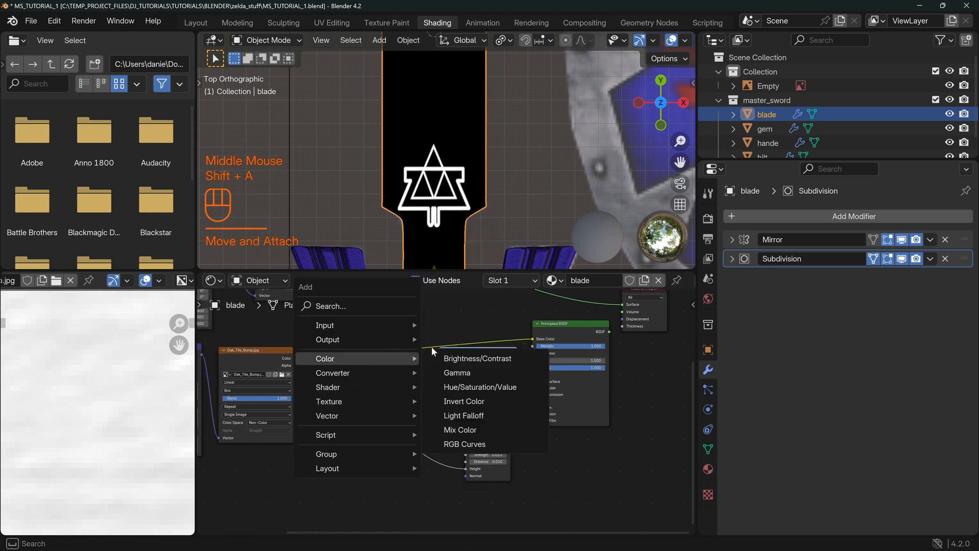
left_click(487, 423)
left_click(350, 447)
left_click_drag(350, 446, 405, 426)
Connect the sword icon texture's Alpha output to the Mix node's Factor input.
scroll(410, 401, "down", 2)
middle_click_drag(365, 366, 380, 308)
left_click_drag(381, 309, 390, 315)
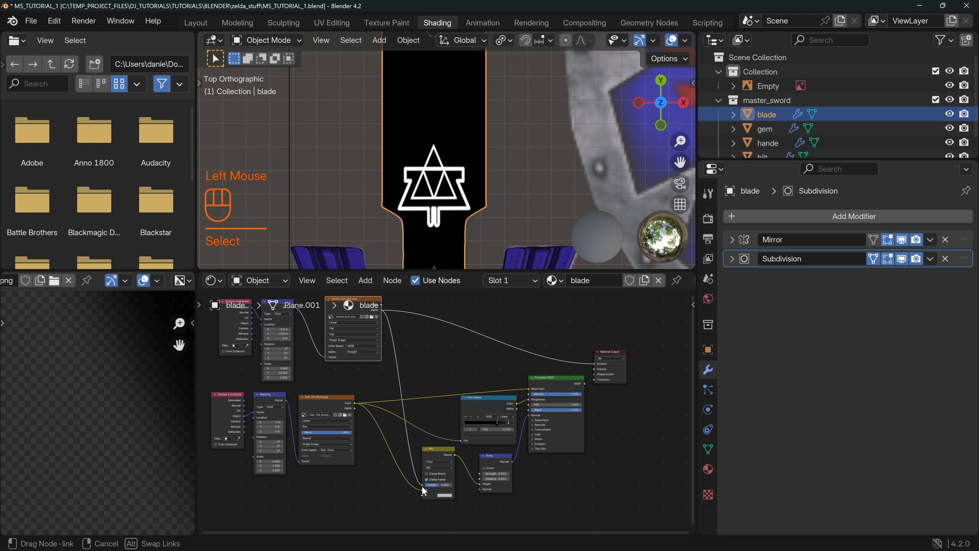
left_click_drag(422, 487, 423, 487)
Preview the Mix node's result on the blade and darken its B color to a mid grey.
middle_click_drag(454, 453, 434, 427)
left_click(429, 429, "ctrl+shift")
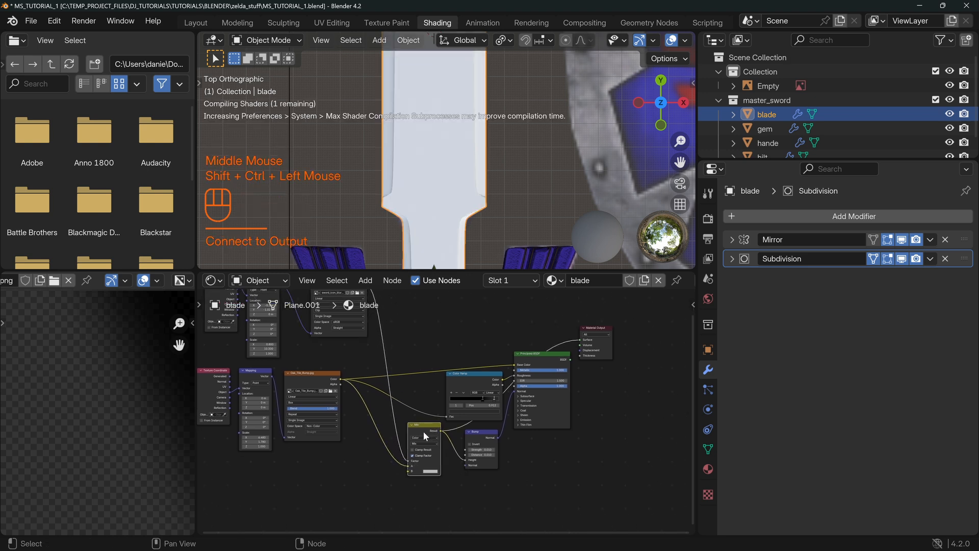
scroll(417, 434, "up", 3)
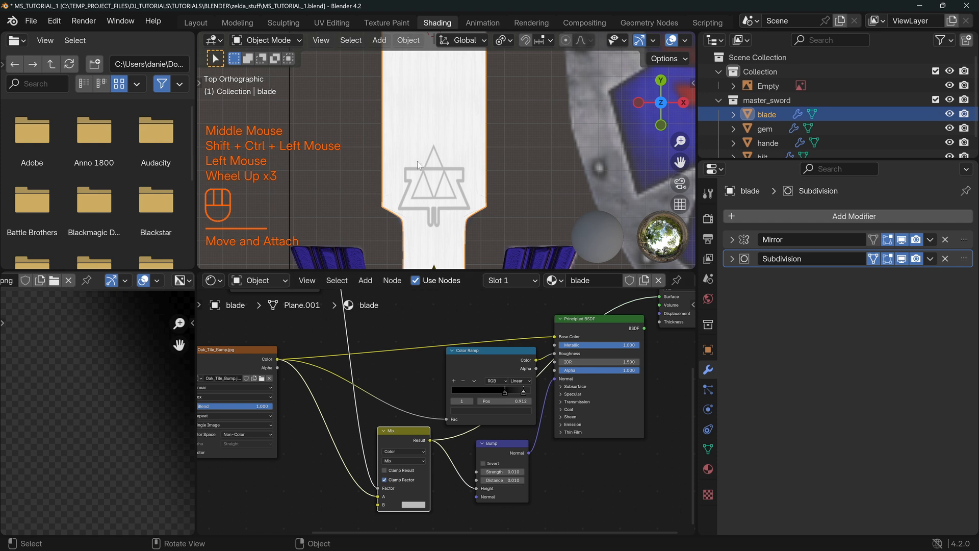
middle_click_drag(485, 331, 486, 390)
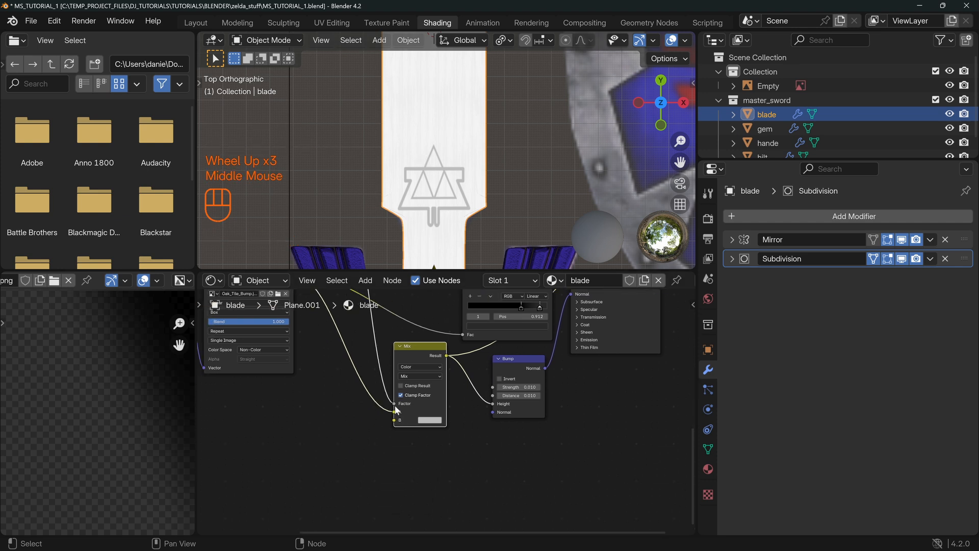
left_click(431, 420)
mouse_move(492, 319)
left_mouse_down()
mouse_move(492, 350)
mouse_move(492, 307)
mouse_move(493, 352)
mouse_move(493, 306)
mouse_move(493, 354)
mouse_move(493, 304)
mouse_move(493, 327)
left_mouse_up()
middle_click_drag(447, 362, 428, 416)
left_click_drag(424, 411, 409, 416)
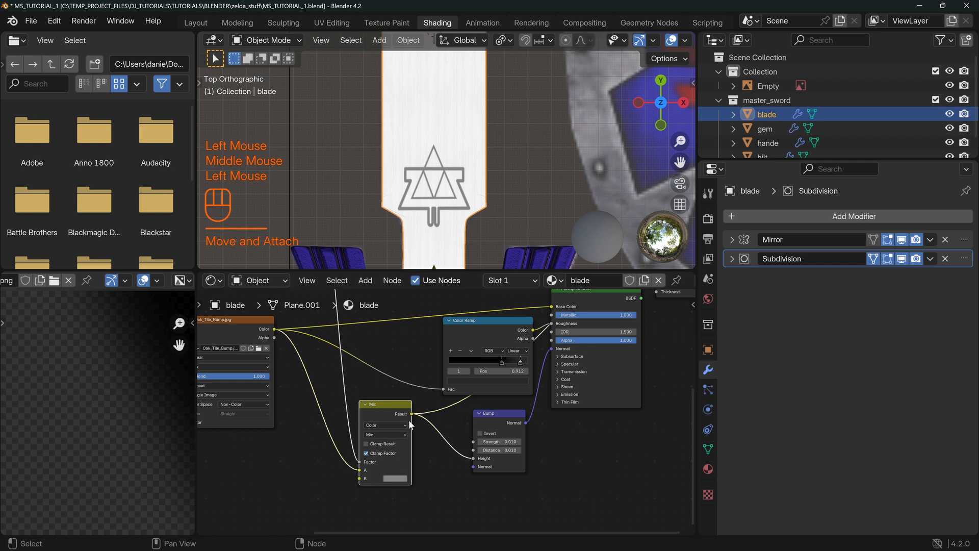
Reconnect the Principled BSDF to the Material Output so the blade shows its full material instead of the Mix preview.
left_click(459, 446)
left_click(482, 450)
middle_click_drag(622, 290, 531, 387)
left_click(531, 387, "ctrl+shift")
left_click_drag(510, 391, 511, 379)
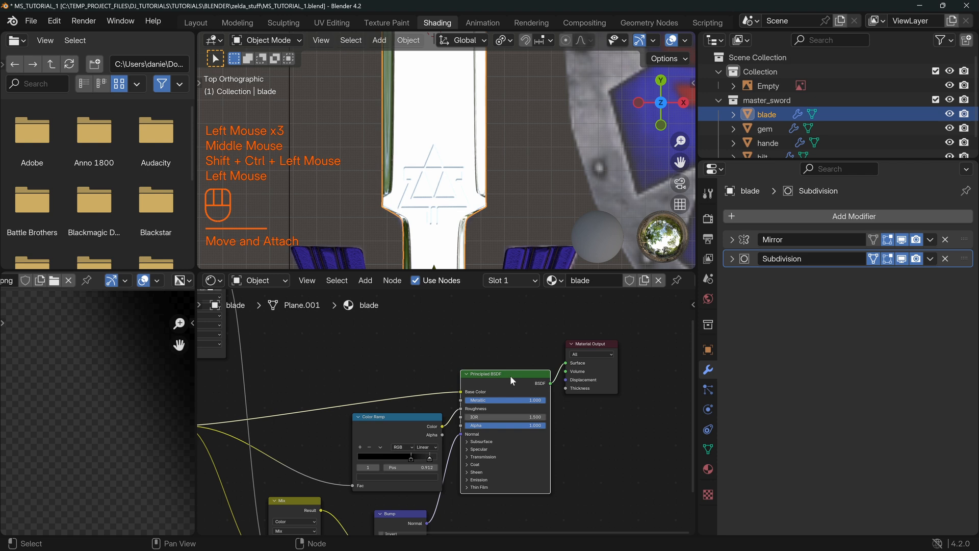
Set the value of the Mix node's B color to about 0.30 while viewing the blade at an angle.
middle_click_drag(424, 207, 488, 195)
scroll(520, 167, "up", 2)
middle_click_drag(453, 515, 457, 396)
left_click(322, 470)
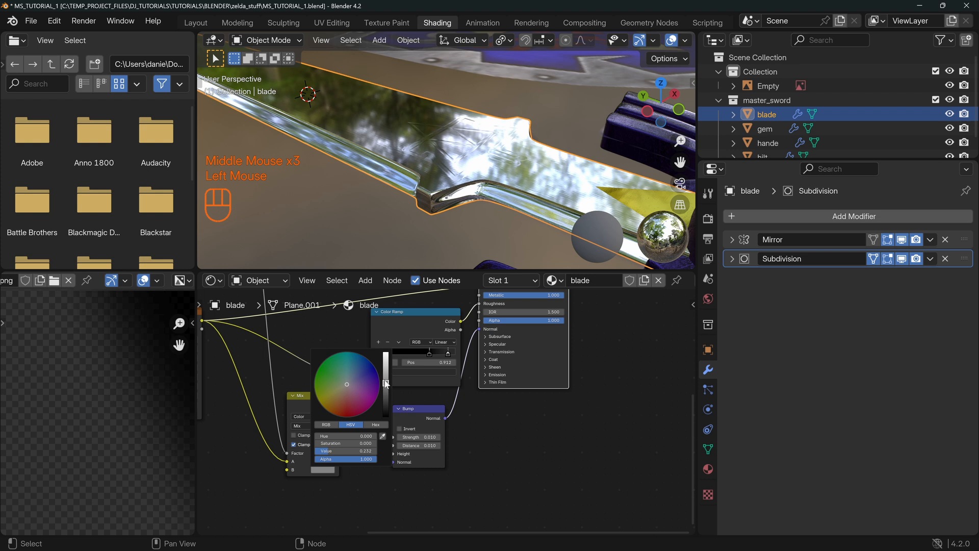
mouse_move(386, 384)
left_mouse_down("shift")
mouse_move(385, 400)
mouse_move(385, 368)
mouse_move(385, 380)
left_mouse_up("shift")
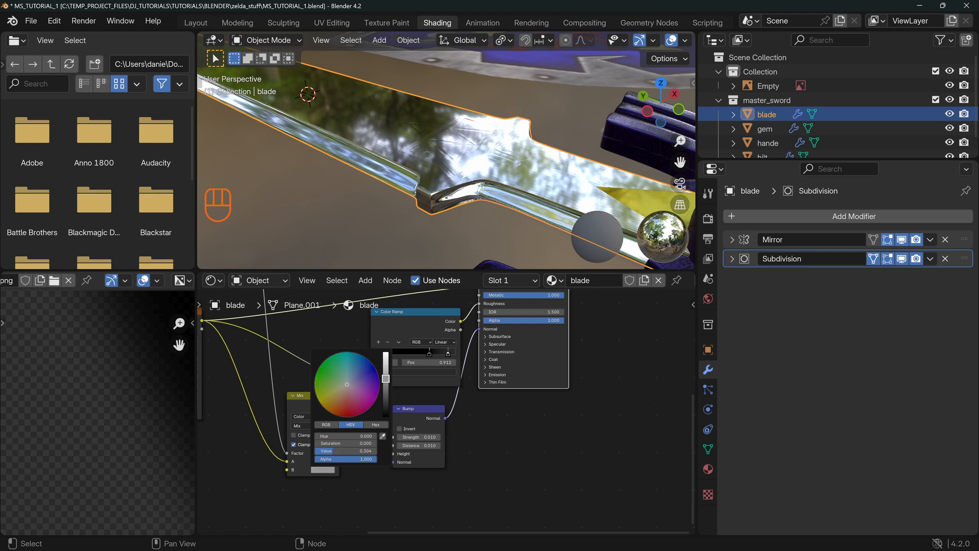
Move the Color Ramp and Mix nodes away from the Principled BSDF and Bump, and preview the Mix result on the blade.
middle_click_drag(444, 109, 477, 162)
middle_click_drag(471, 352, 484, 401)
left_click_drag(436, 366, 412, 368)
left_click_drag(326, 451, 283, 440)
left_click(302, 439, "ctrl+shift")
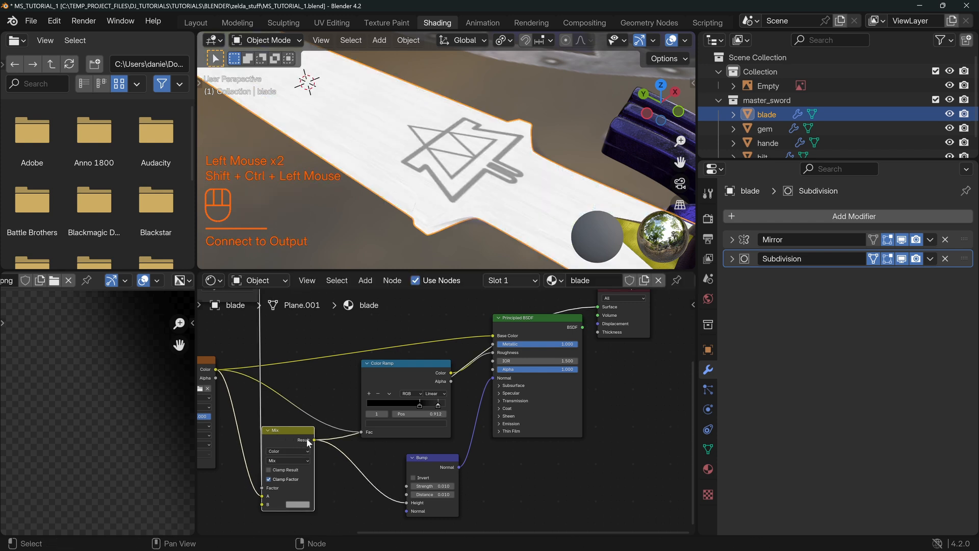
Connect the Mix node's Result to the Principled BSDF's Base Color and reconnect the Principled BSDF to the Material Output.
left_click_drag(314, 441, 376, 397)
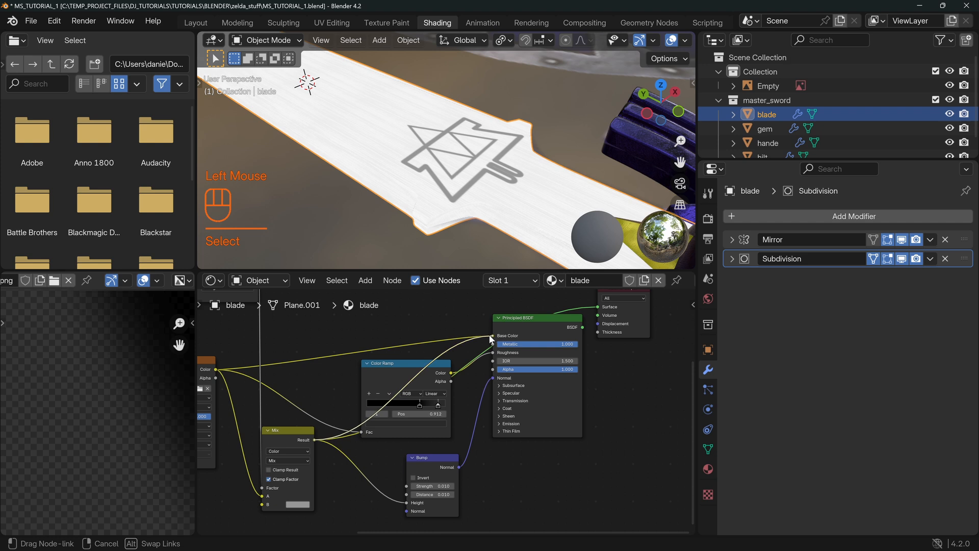
left_click_drag(486, 335, 488, 334)
left_click(557, 321, "ctrl+shift")
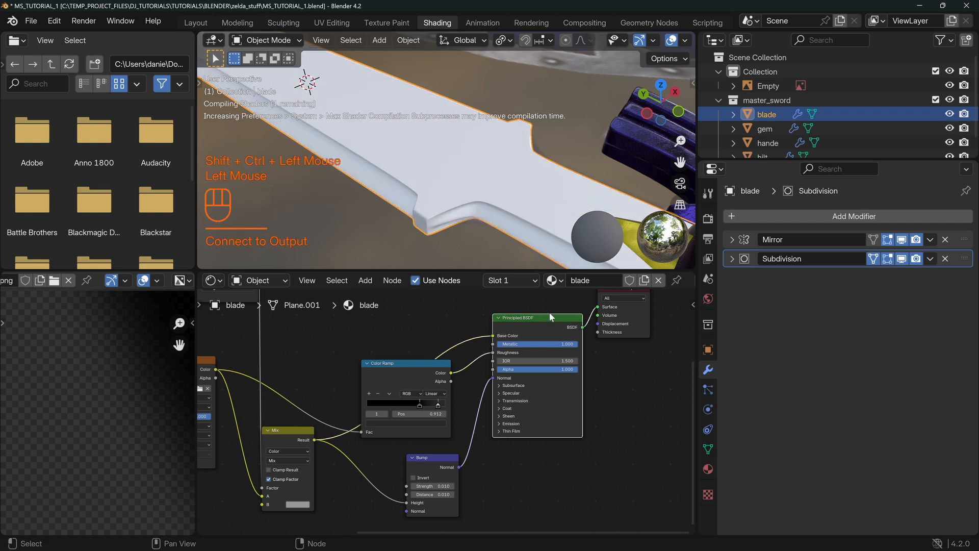
Brighten the Mix node's B color to a light grey with a value of about 0.52.
middle_click_drag(513, 165, 466, 171)
left_click(300, 506)
left_click_drag(361, 414, 361, 402)
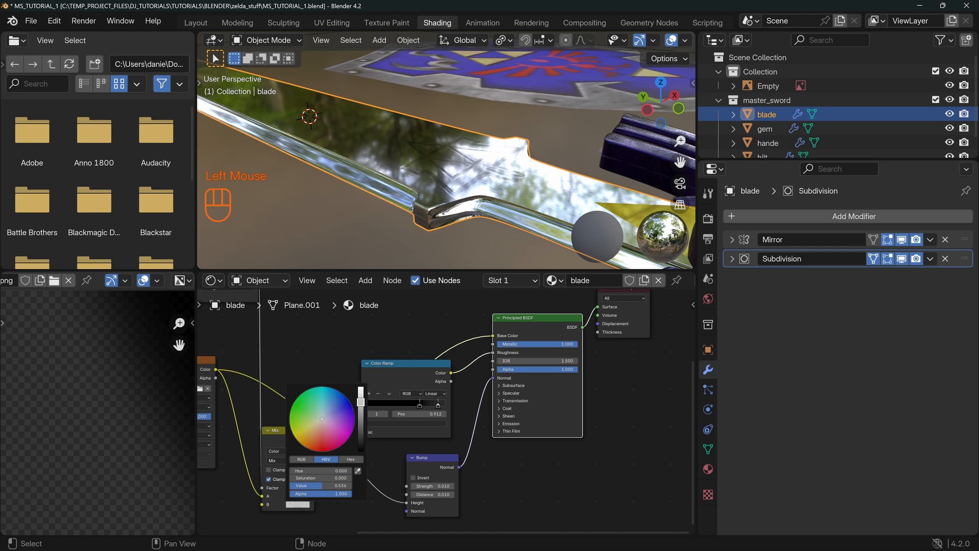
Set the Bump node's Strength to 0.030 and check the engraved icon on the blade.
middle_click_drag(349, 473, 381, 433)
left_click_drag(323, 398, 353, 417)
middle_click_drag(456, 138, 485, 153)
scroll(500, 204, "down", 1)
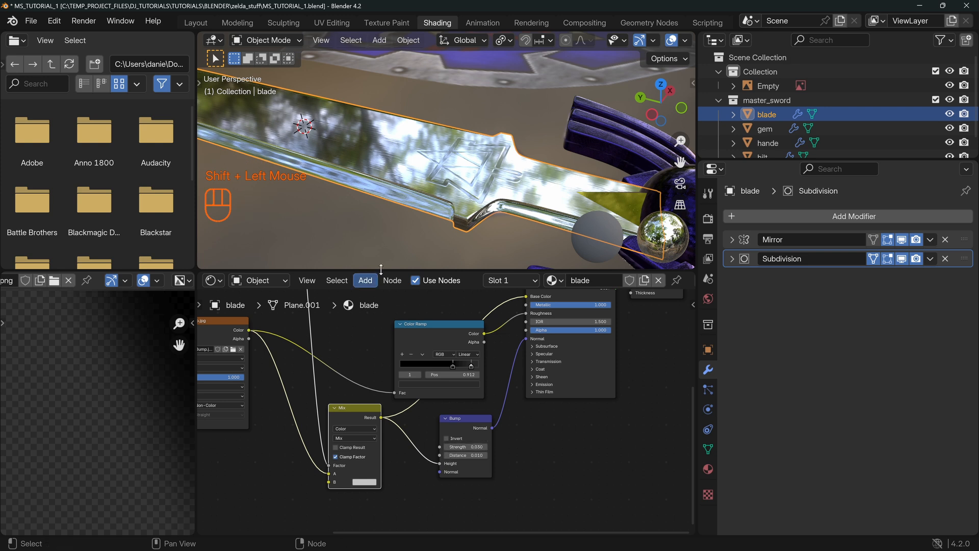
middle_click_drag(440, 163, 388, 132)
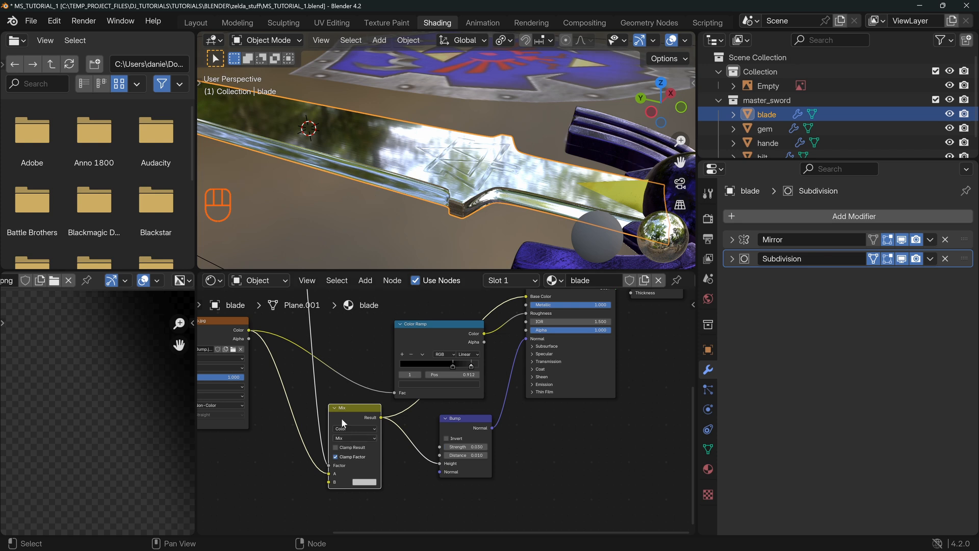
Insert a Color Ramp between Oak_Tile_Bump.jpg and the Mix node's A input, and place it below the image texture.
left_click_drag(341, 418, 375, 432)
middle_click_drag(375, 432, 354, 384)
mouse_move(320, 402)
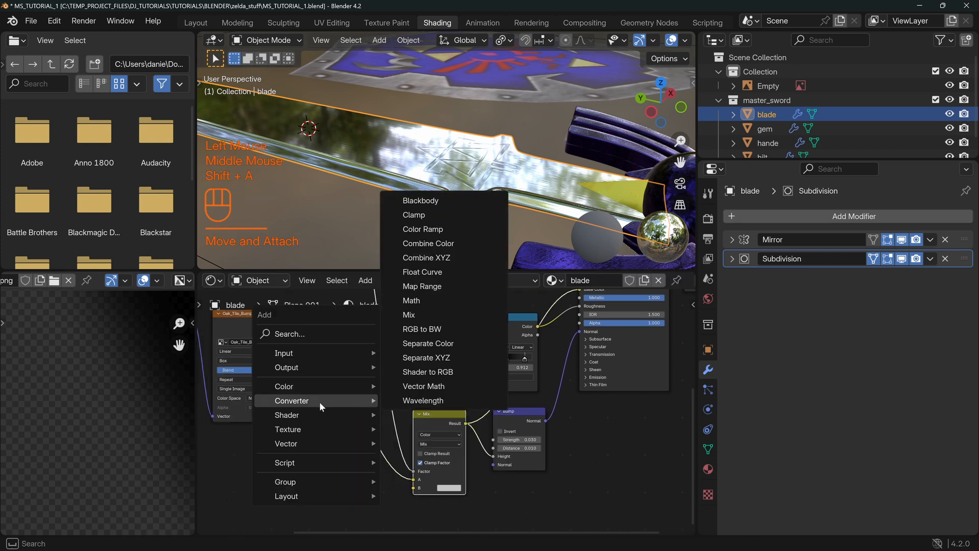
left_click(449, 228)
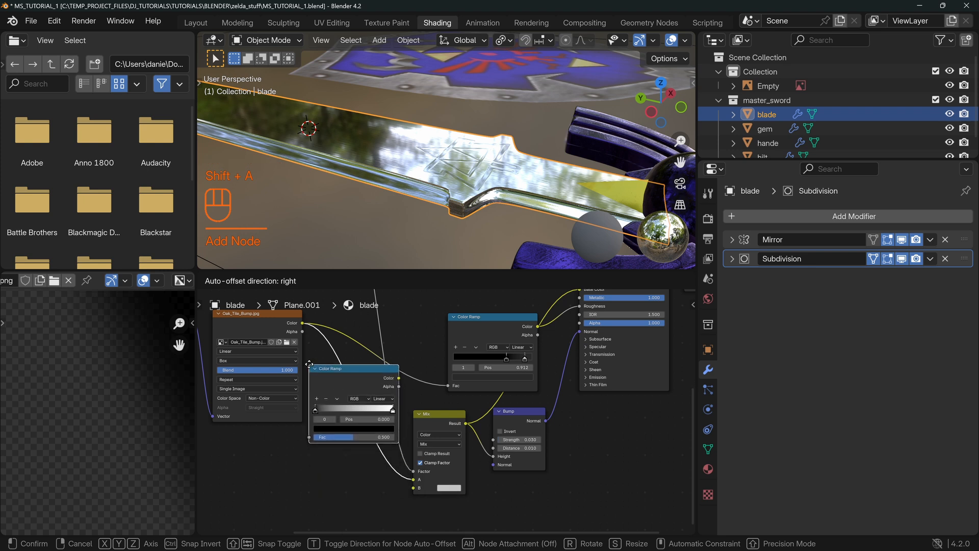
left_click(291, 366)
left_click_drag(359, 422, 346, 500)
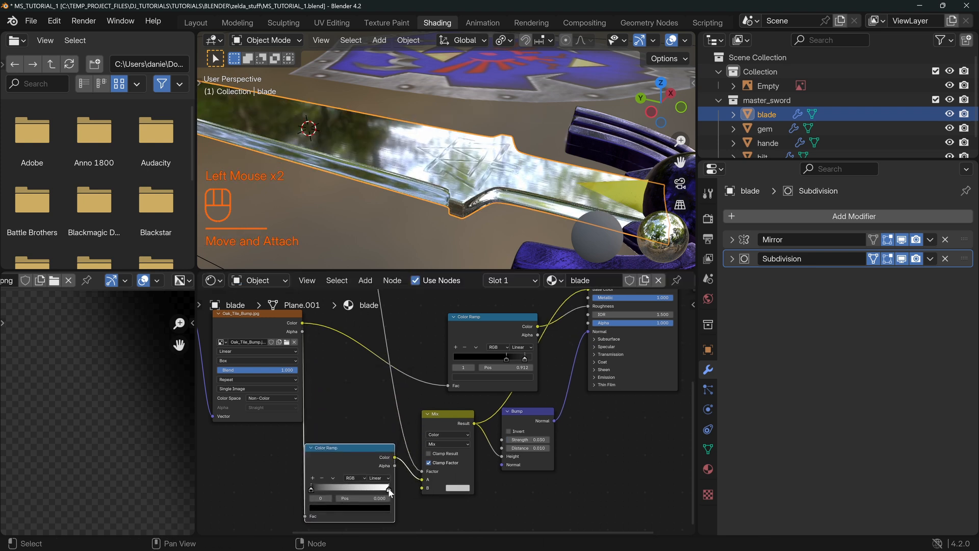
Lighten the new Color Ramp's black stop to a light grey with a value of about 0.68.
left_click(350, 507)
left_click_drag(384, 448, 384, 391)
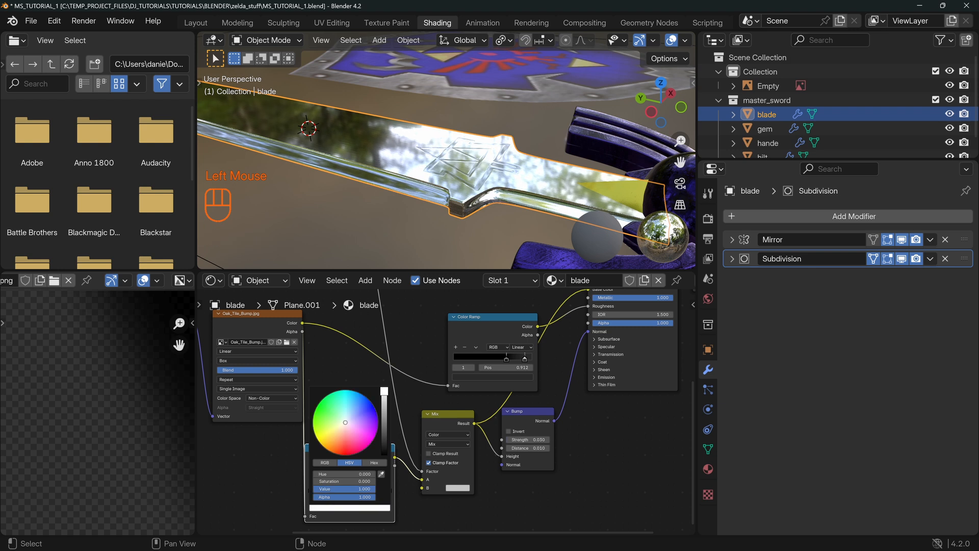
scroll(441, 196, "up", 3)
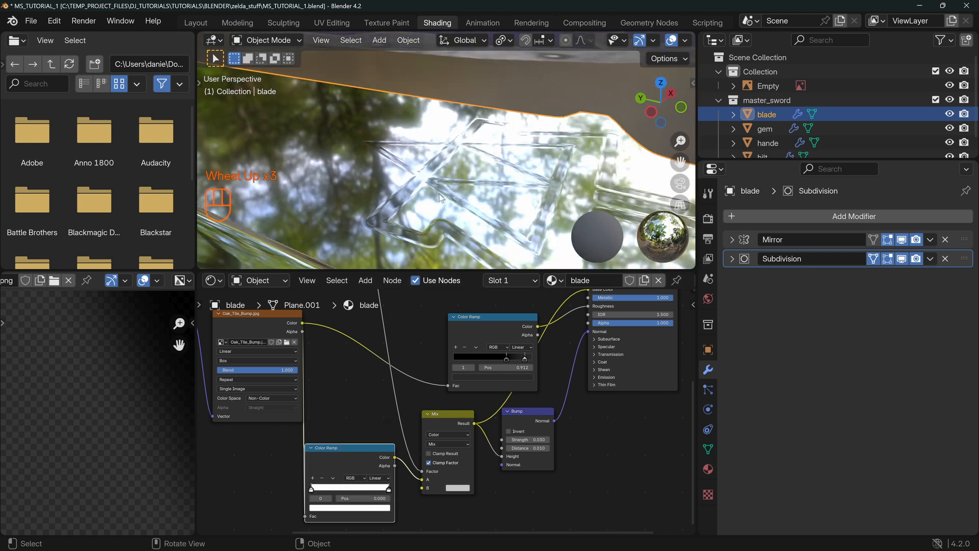
left_click(340, 509)
mouse_move(385, 403)
left_mouse_down()
mouse_move(383, 453)
mouse_move(384, 392)
mouse_move(384, 403)
left_mouse_up()
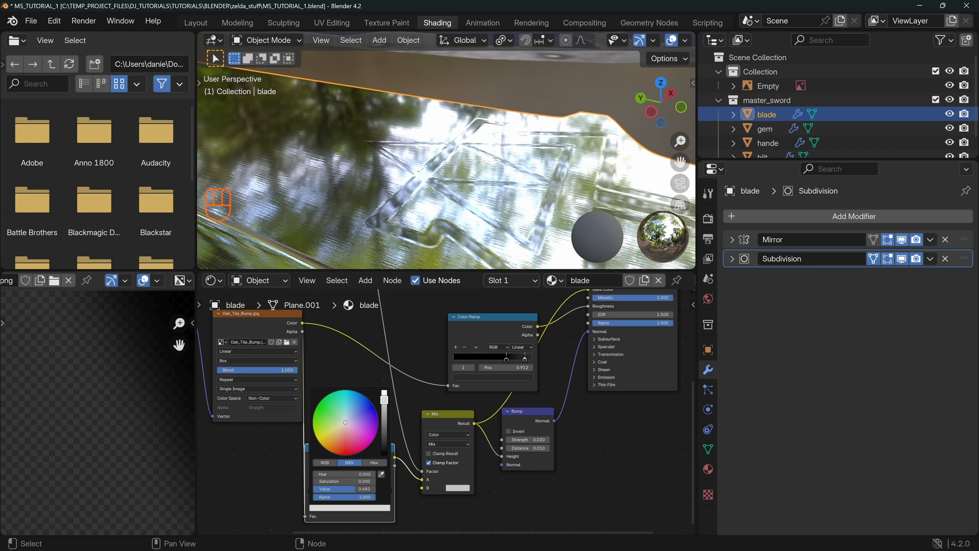
key("alt+a")
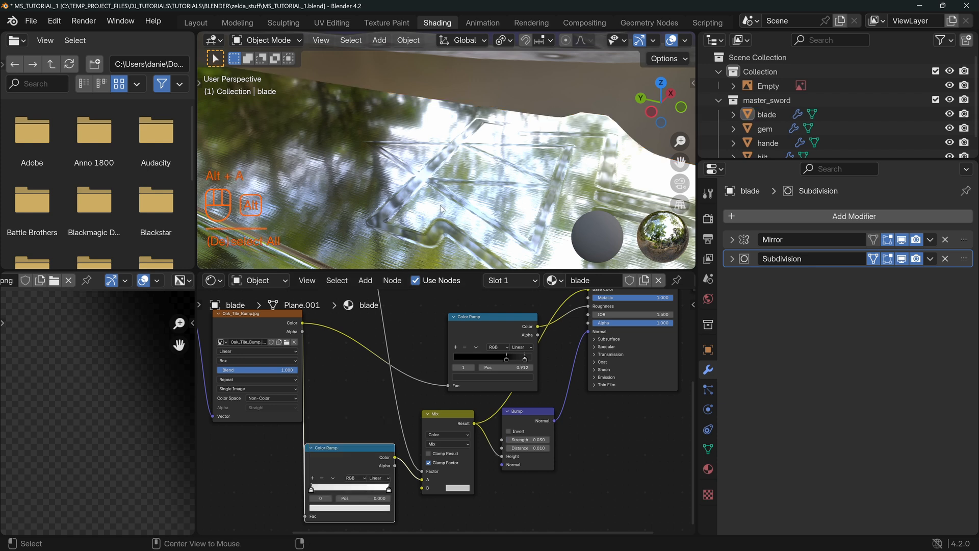
Adjust the Mix node's B color to a value of about 0.525 and check the icon on the blade.
scroll(448, 221, "down", 2)
mouse_move(470, 159)
middle_mouse_down()
mouse_move(483, 207)
mouse_move(464, 162)
mouse_move(462, 173)
middle_mouse_up()
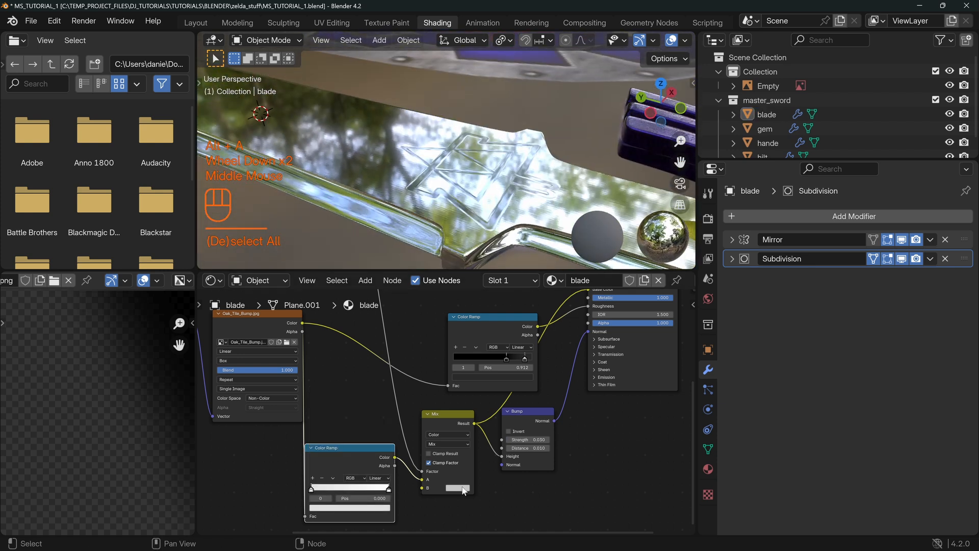
left_click(457, 488)
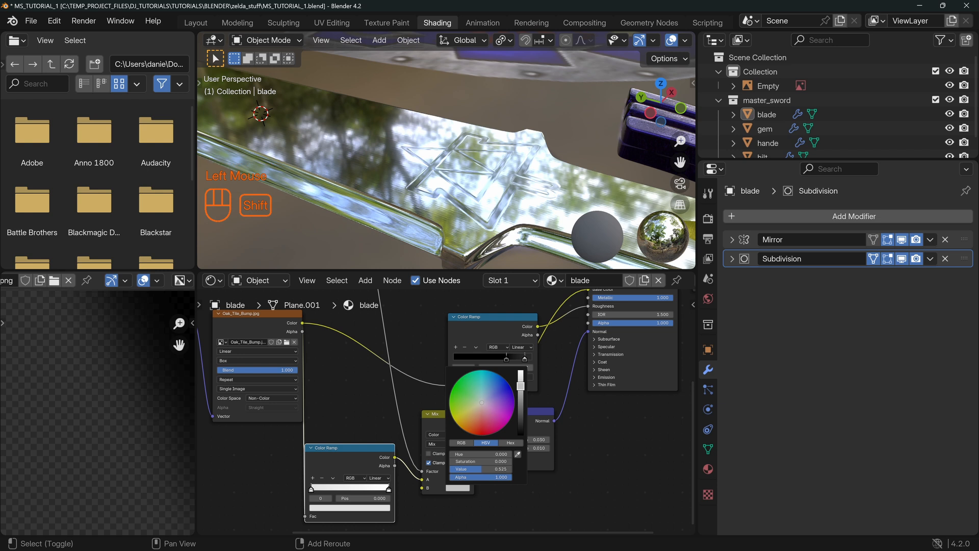
key("alt+a")
middle_click_drag(479, 219, 419, 235)
scroll(489, 215, "down", 2)
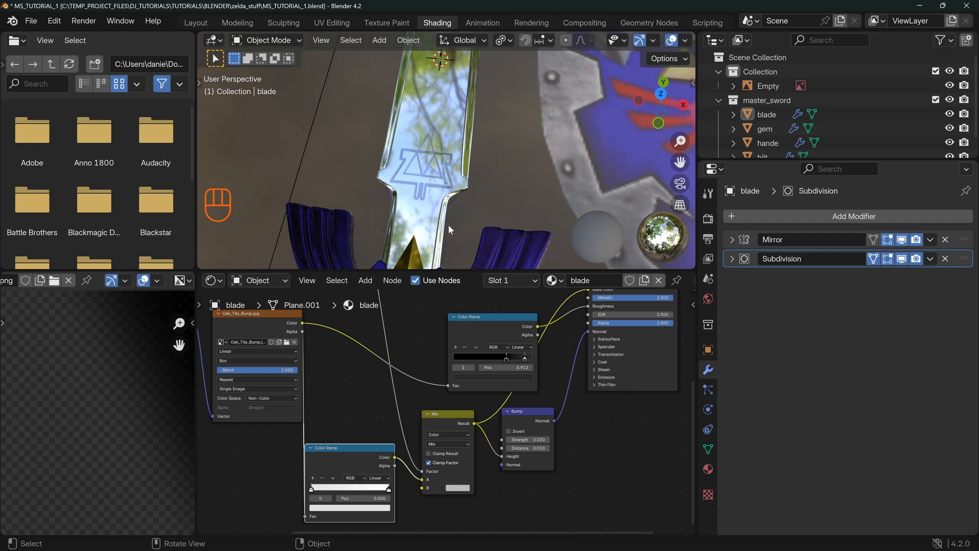
Move the Material Output node farther from the Principled BSDF to make room for additional shader nodes.
middle_click_drag(560, 356, 420, 460)
left_click_drag(562, 387, 616, 393)
middle_click_drag(530, 153, 437, 220)
scroll(466, 353, "down", 1)
middle_click_drag(507, 329, 473, 361)
scroll(466, 353, "down", 1)
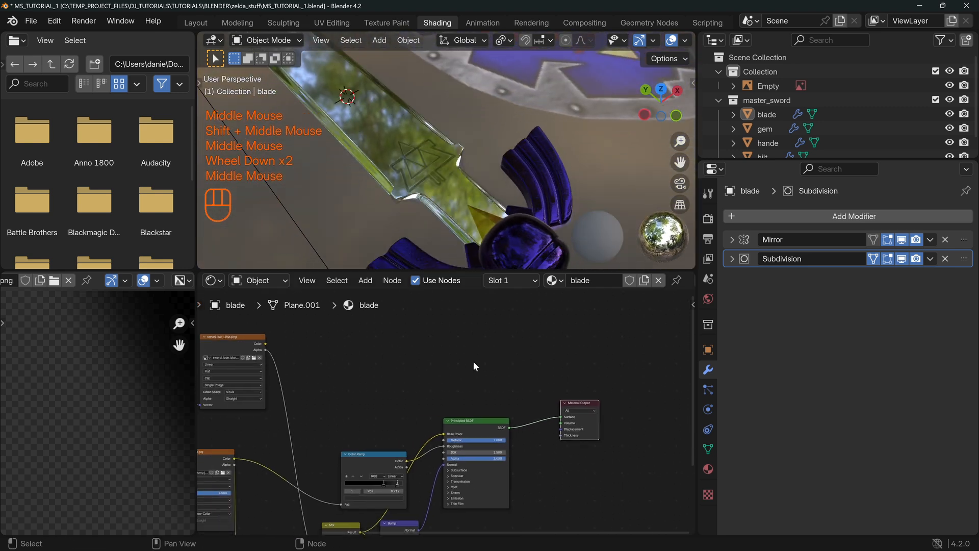
key("shift+a")
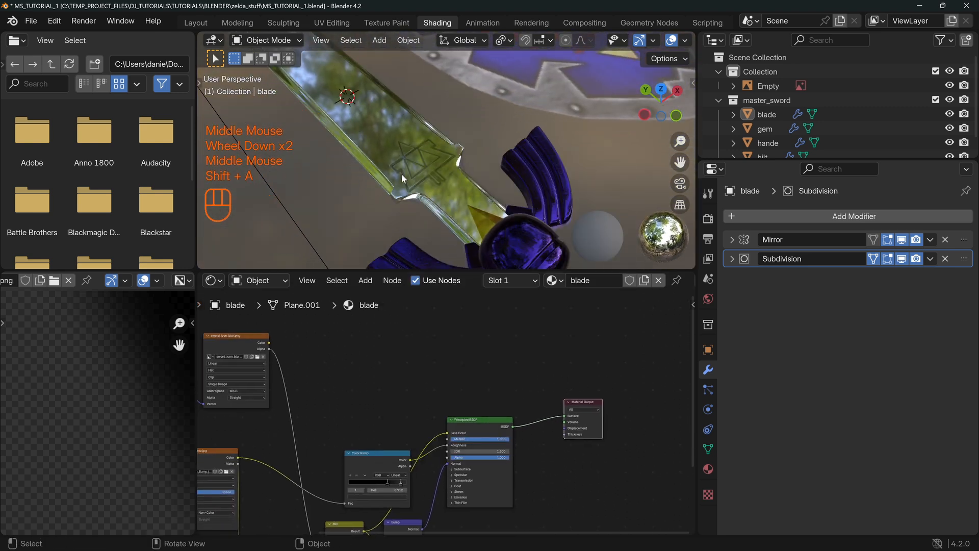
left_click(465, 379)
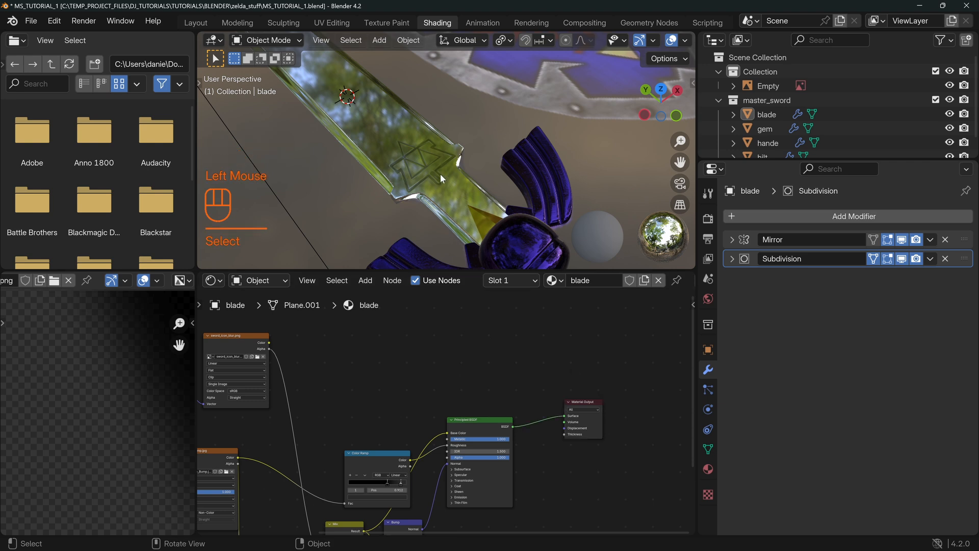
Add an Add Shader node near the Material Output and connect the Principled BSDF to its second Shader input.
key("shift+a")
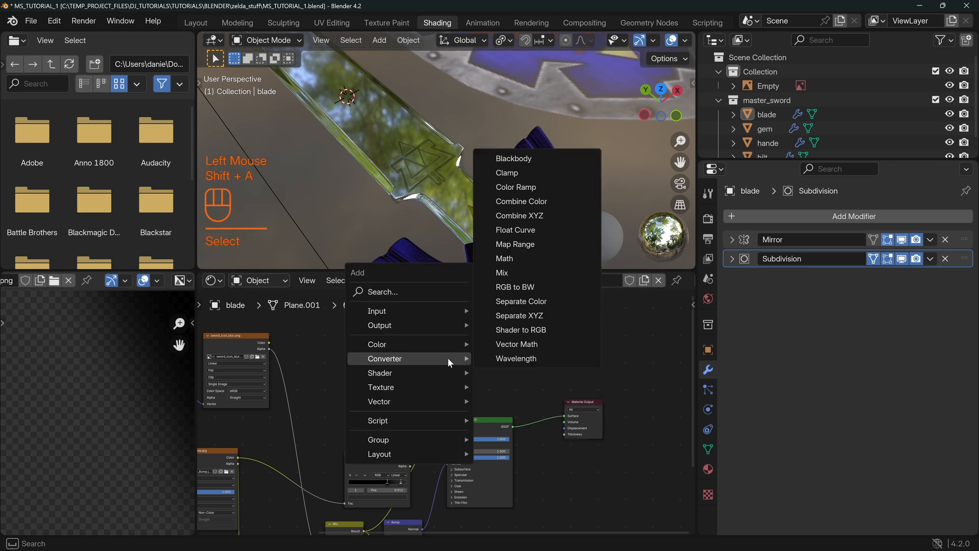
mouse_move(435, 372)
left_click(538, 163)
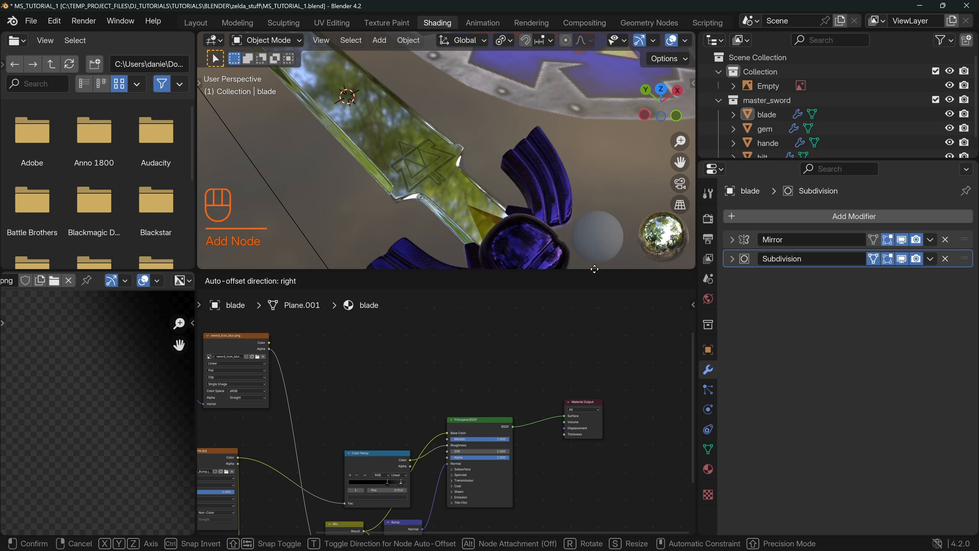
left_click(513, 359)
left_click_drag(495, 423, 537, 363)
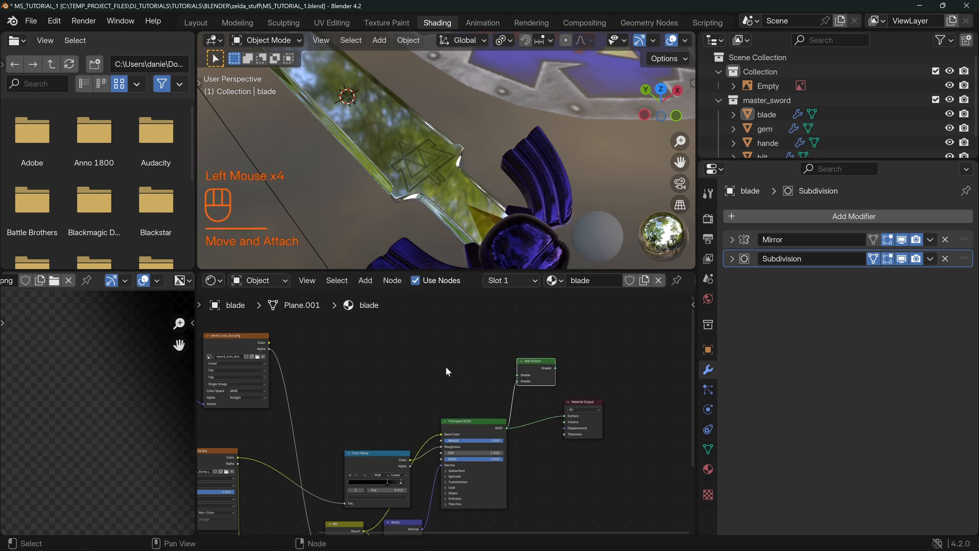
Add an Emission shader node above the Principled BSDF, beside the Add Shader node.
key("shift+a")
mouse_move(436, 373)
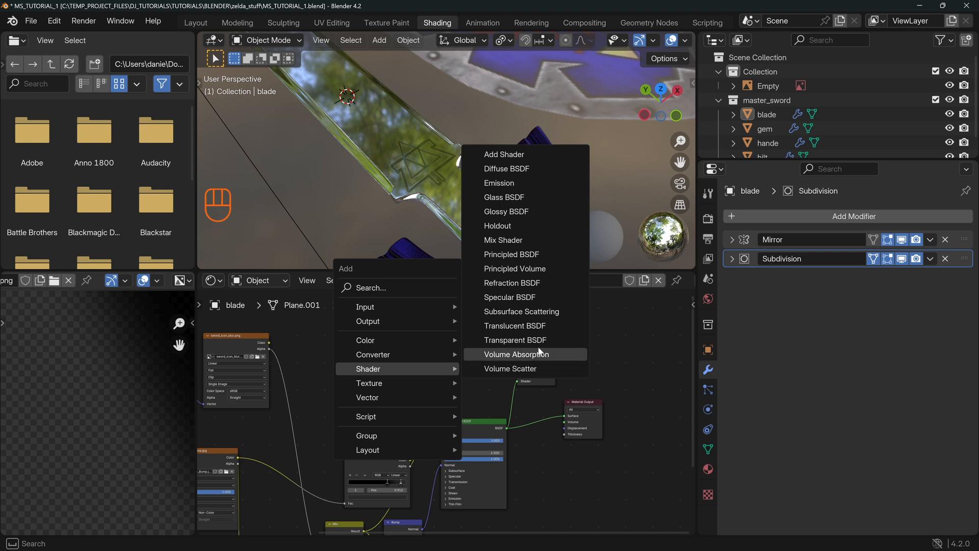
left_click(503, 192)
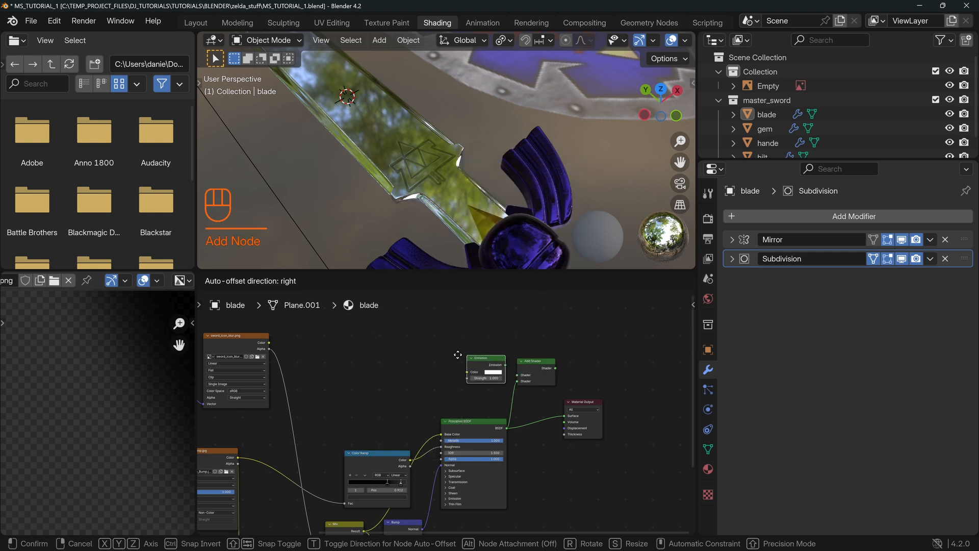
left_click(441, 345)
Connect the Emission to the Add Shader's first input and the Add Shader to the Material Output's Surface.
middle_click_drag(324, 359, 359, 354)
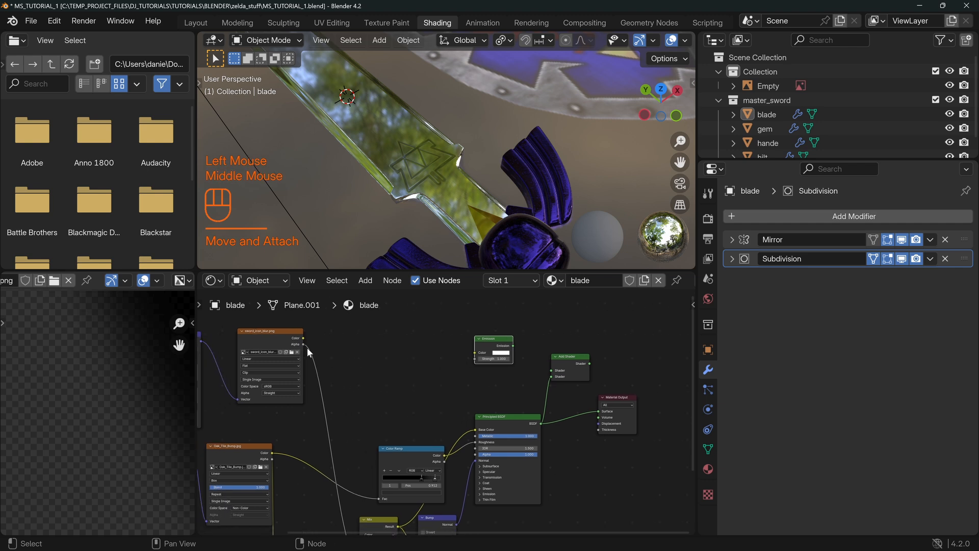
left_click_drag(520, 347, 551, 370)
left_click(570, 364, "ctrl+shift")
Try driving the Emission node's Strength with the sword icon texture's Alpha output.
left_click_drag(303, 345, 475, 359)
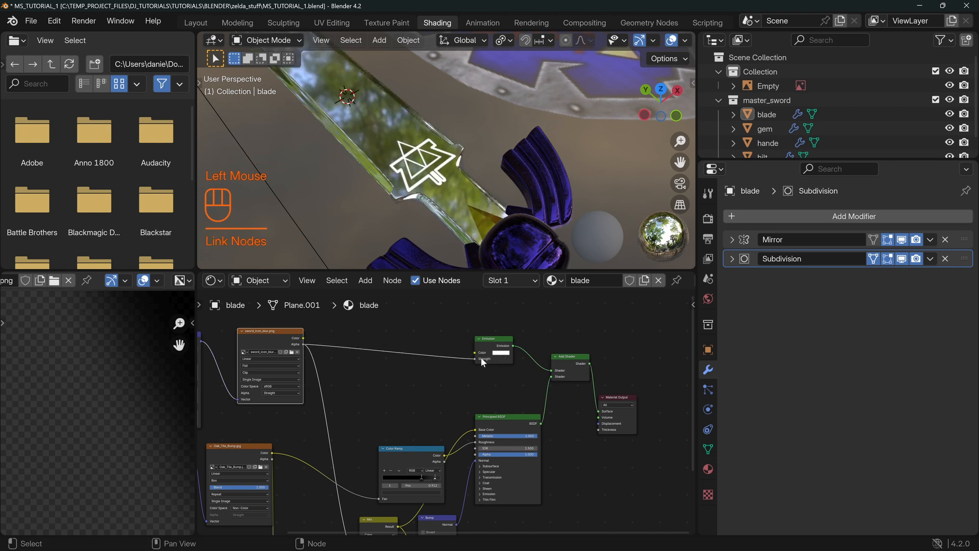
scroll(448, 410, "up", 2)
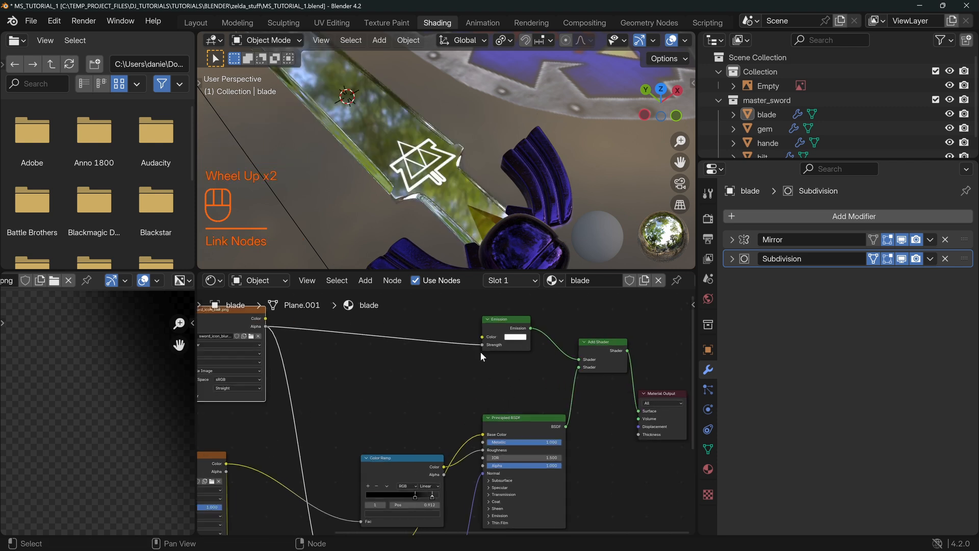
mouse_move(481, 344)
left_mouse_down()
mouse_move(485, 335)
mouse_move(497, 345)
left_mouse_up()
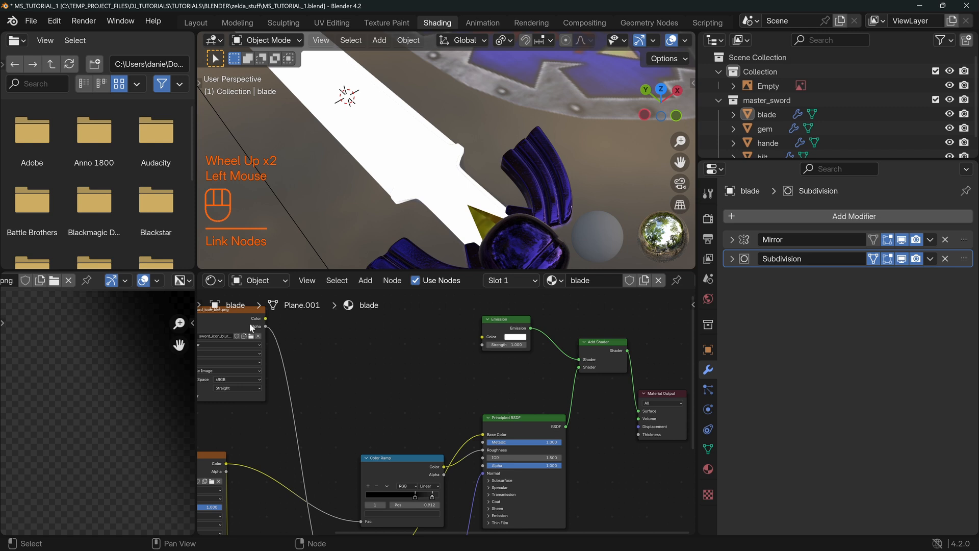
Connect the sword icon texture's Alpha output to the Emission node's Color and set the emission Strength to 0.360.
left_click_drag(265, 325, 388, 329)
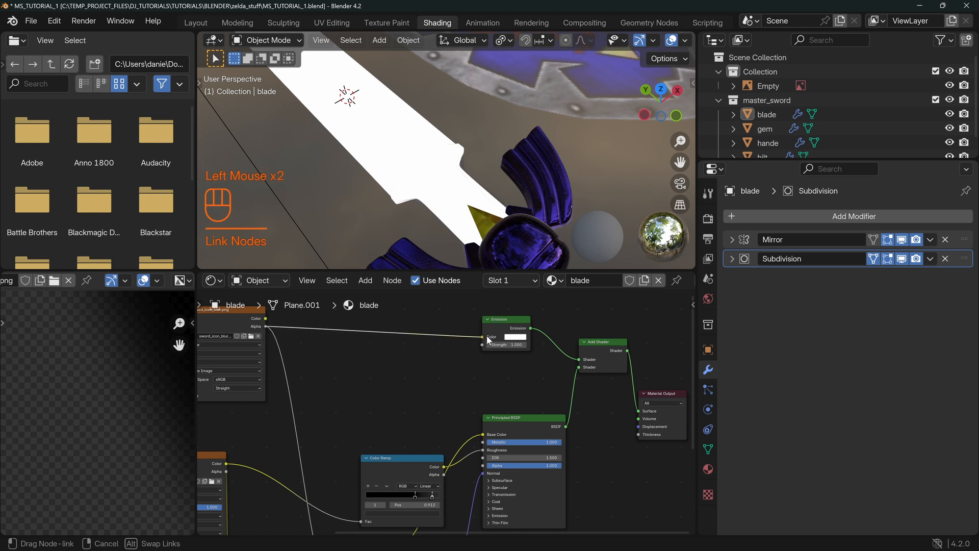
left_click_drag(487, 335, 486, 335)
scroll(552, 356, "up", 2)
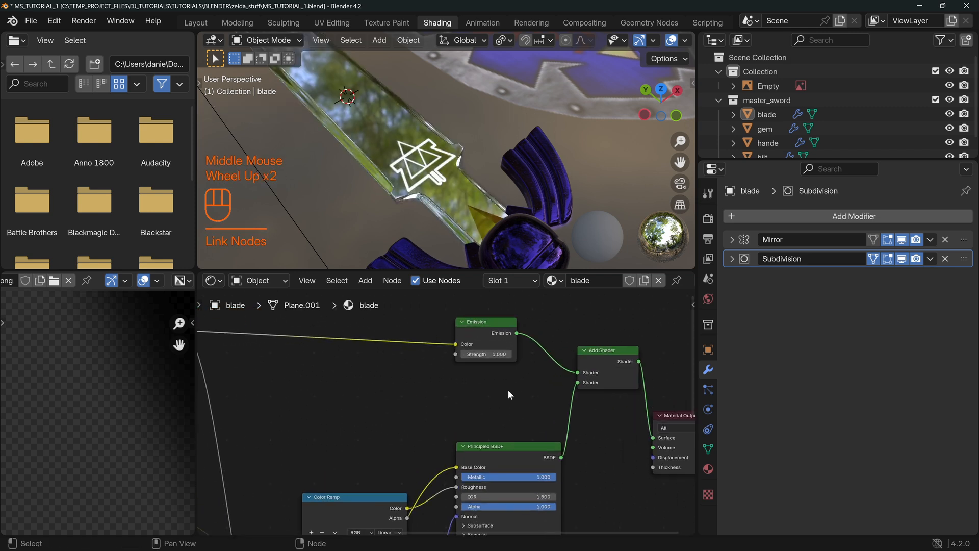
left_click_drag(490, 356, 459, 355, "shift")
left_click(477, 387)
Add a Mix Color node before the Emission shader and drive its Factor with the sword icon texture's Alpha output.
middle_click_drag(430, 381, 499, 407)
key("shift+a")
mouse_move(433, 401)
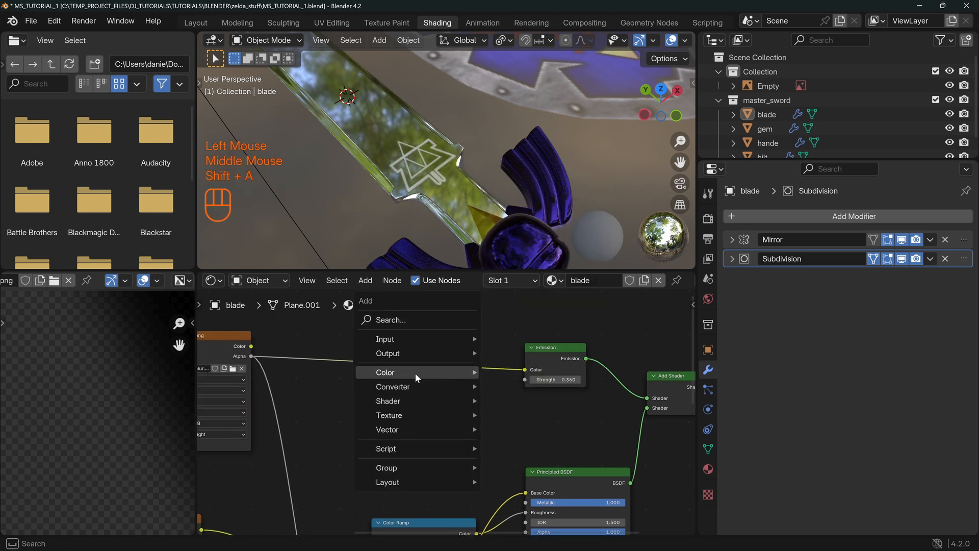
mouse_move(415, 372)
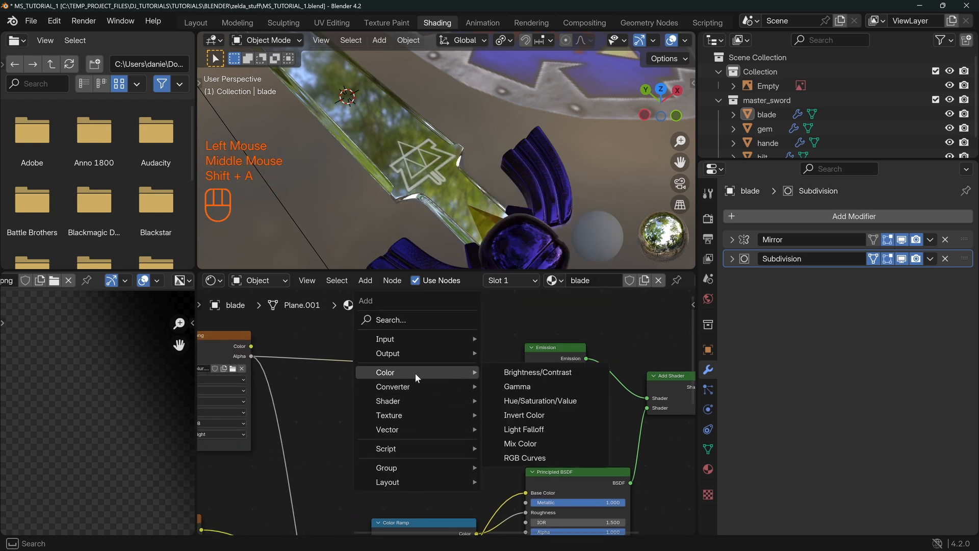
left_click(550, 440)
left_click(449, 383)
left_click_drag(250, 358, 426, 450)
left_click_drag(445, 385, 468, 331)
Preview the Mix node on the blade and set its color A to black and color B to white.
left_click(448, 386, "ctrl+shift")
left_click(463, 409)
left_click_drag(536, 310, 535, 348)
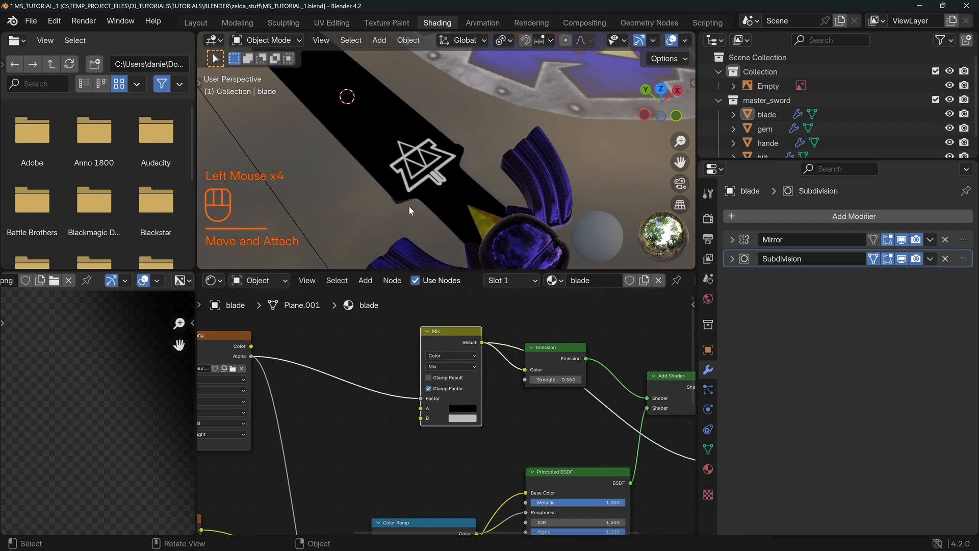
left_click(469, 419)
left_click_drag(537, 309, 536, 284)
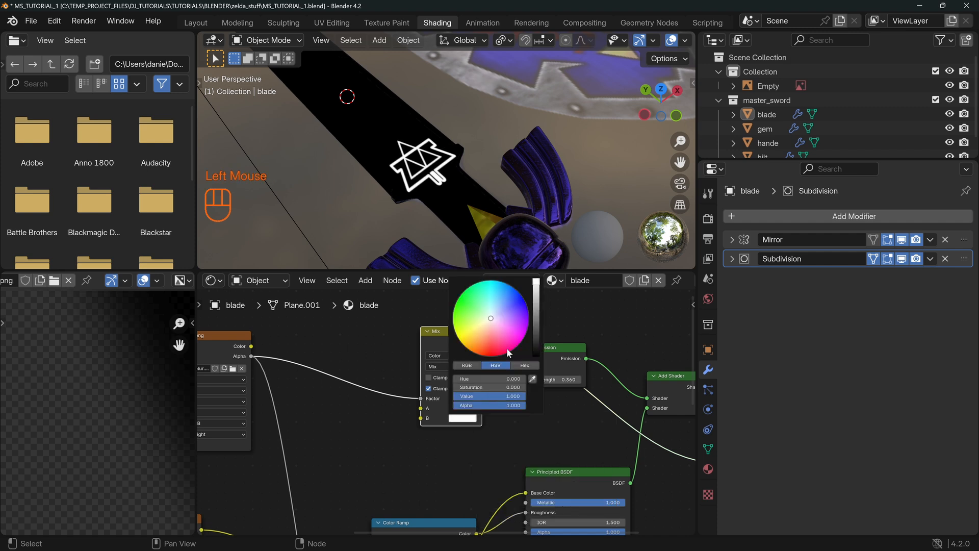
left_click(432, 183)
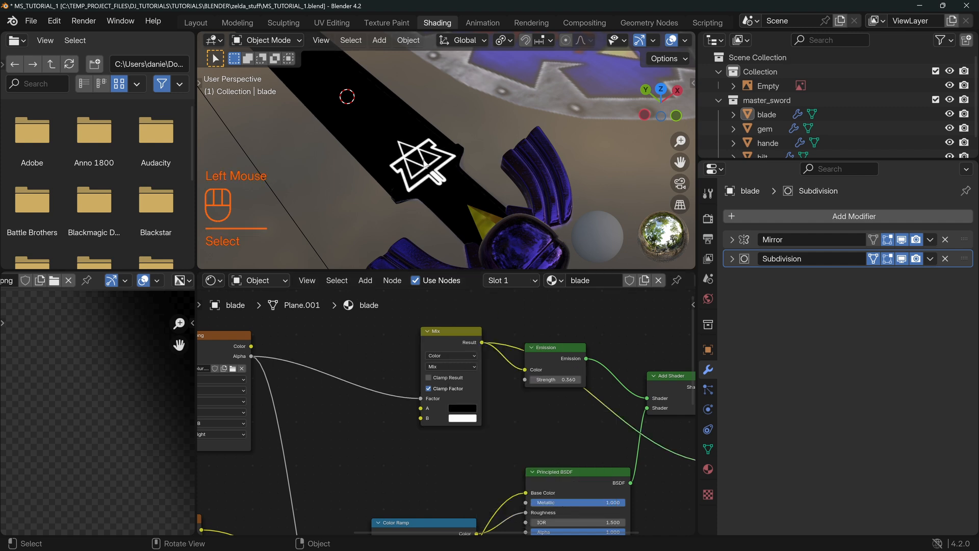
Reconnect the Add Shader to the Material Output's Surface and set the Emission Strength to 4.380.
middle_click_drag(635, 332, 518, 332)
left_click(579, 386, "ctrl+shift")
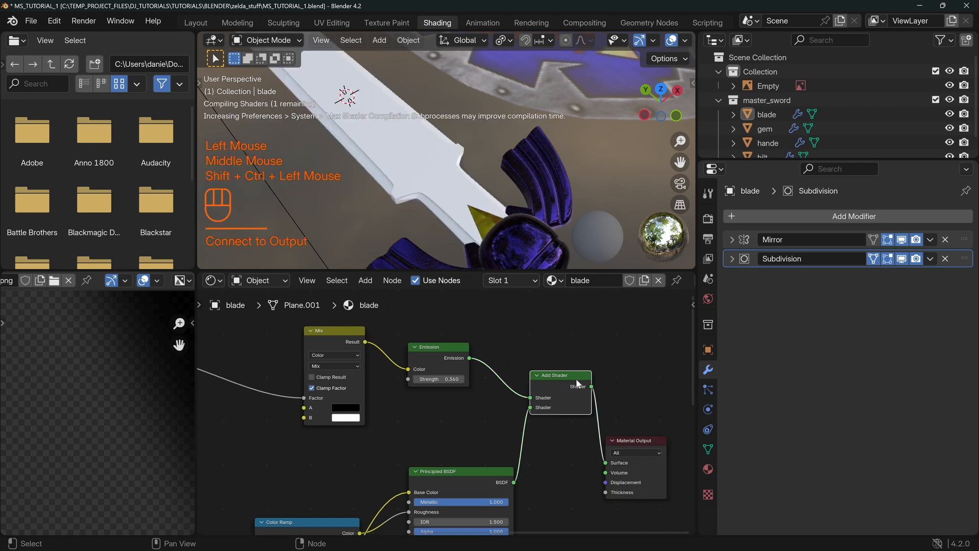
middle_click_drag(421, 157, 444, 161)
left_click_drag(442, 379, 492, 379, "shift")
Change the Mix node's color B to a bright saturated blue for the sword icon's glow.
left_click(351, 418)
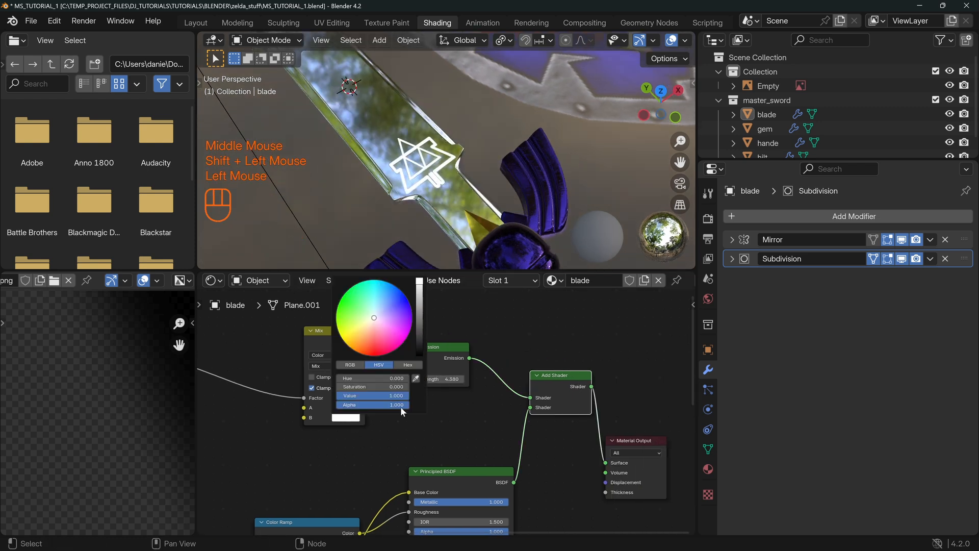
left_click_drag(384, 307, 393, 285)
middle_click_drag(393, 231, 422, 214)
scroll(419, 196, "up", 2)
left_click(346, 417)
left_click_drag(401, 349, 394, 285)
middle_click_drag(437, 166, 429, 201)
middle_click_drag(570, 417, 536, 384)
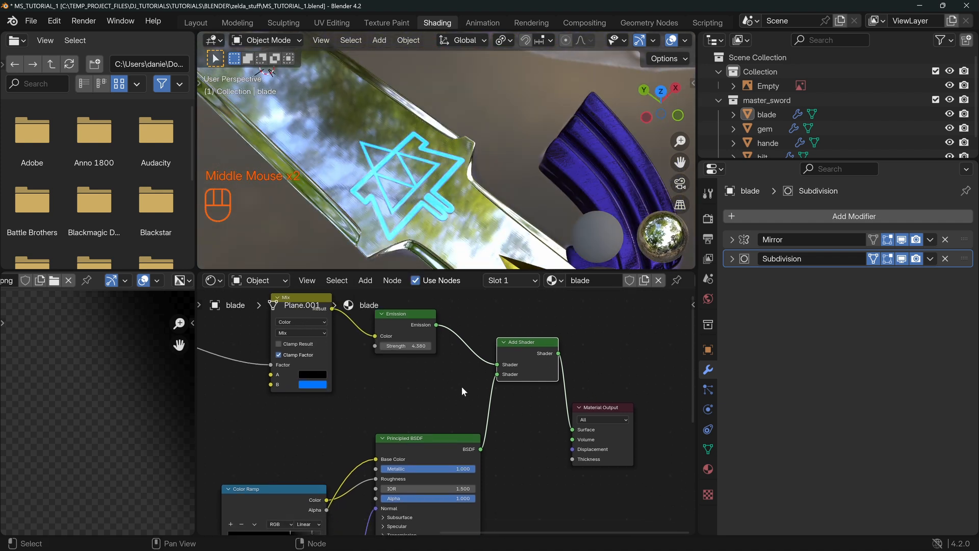
Set the Emission Strength to 8.780, check the glow on the whole sword, and select the blade.
scroll(453, 386, "down", 2)
left_click_drag(425, 364, 448, 364, "shift")
middle_click_drag(412, 214, 473, 125)
scroll(492, 156, "down", 2)
middle_click_drag(405, 161, 471, 225)
scroll(474, 195, "down", 3)
key("alt+a")
scroll(436, 192, "up", 3)
left_click(451, 177)
middle_click_drag(451, 177, 407, 121)
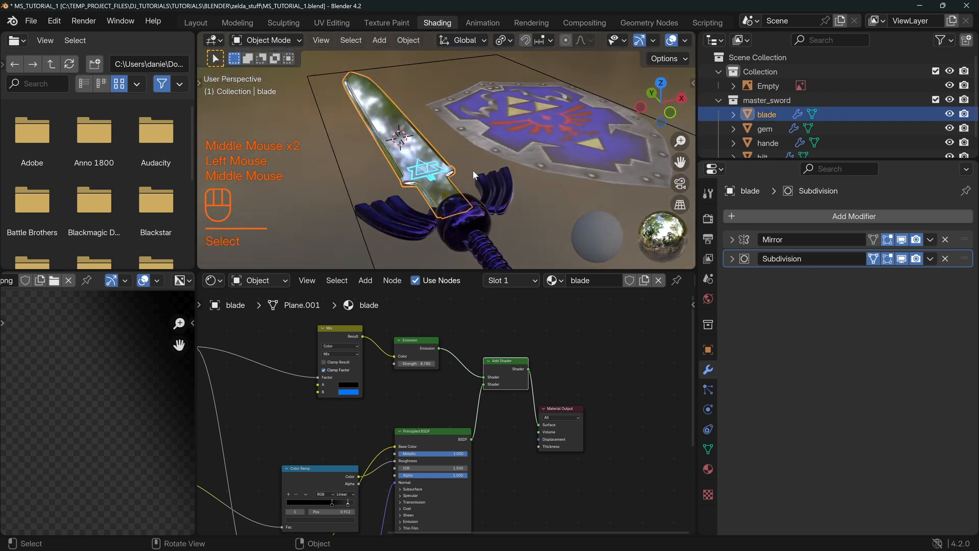
Switch to the Layout workspace and look over the sword's separate parts, trying a move on the blade.
left_click(194, 23)
left_click_drag(364, 96, 376, 115)
middle_click_drag(350, 192, 317, 259)
left_click_drag(293, 273, 319, 293)
left_click(355, 325)
middle_click_drag(336, 276, 294, 240)
left_click(331, 288)
middle_click_drag(334, 326, 385, 311)
middle_click_drag(300, 273, 329, 298, "shift")
middle_click_drag(391, 252, 341, 324)
left_click(313, 268)
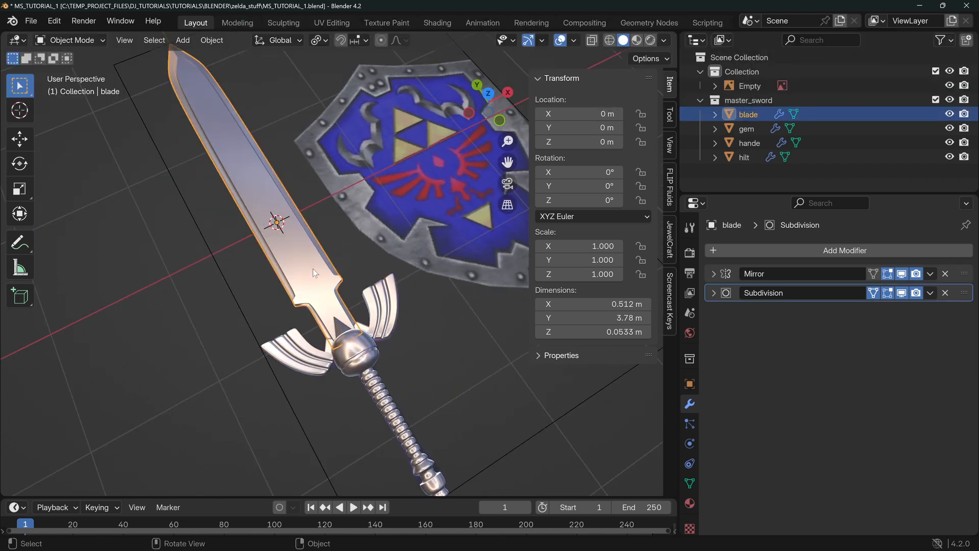
key("g")
right_click(412, 308)
Add a mesh cube at the world origin over the sword in top view.
middle_click_drag(328, 343, 350, 308)
key("KP_7")
scroll(344, 256, "down", 4)
middle_click_drag(354, 240, 364, 316, "shift")
left_click(363, 314)
key("shift+a")
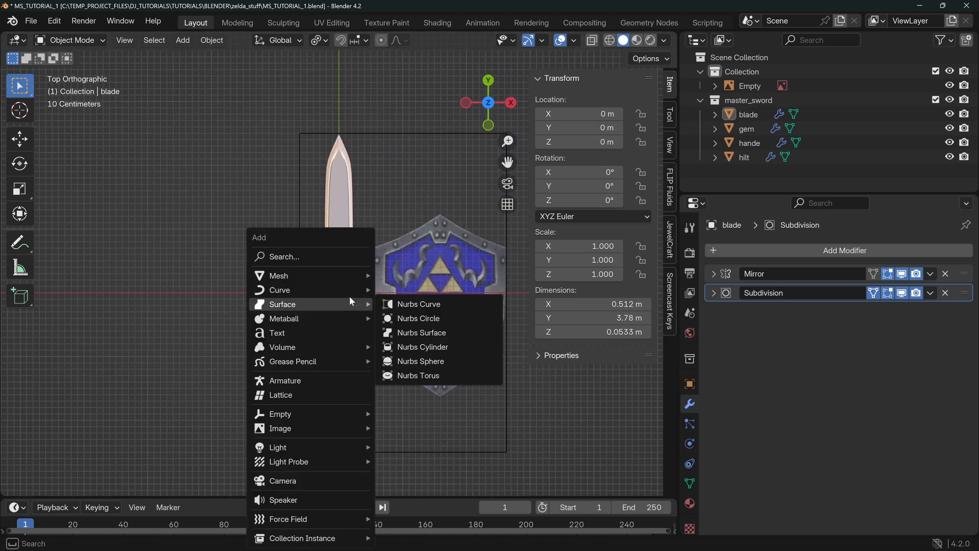
mouse_move(336, 277)
left_click(406, 290)
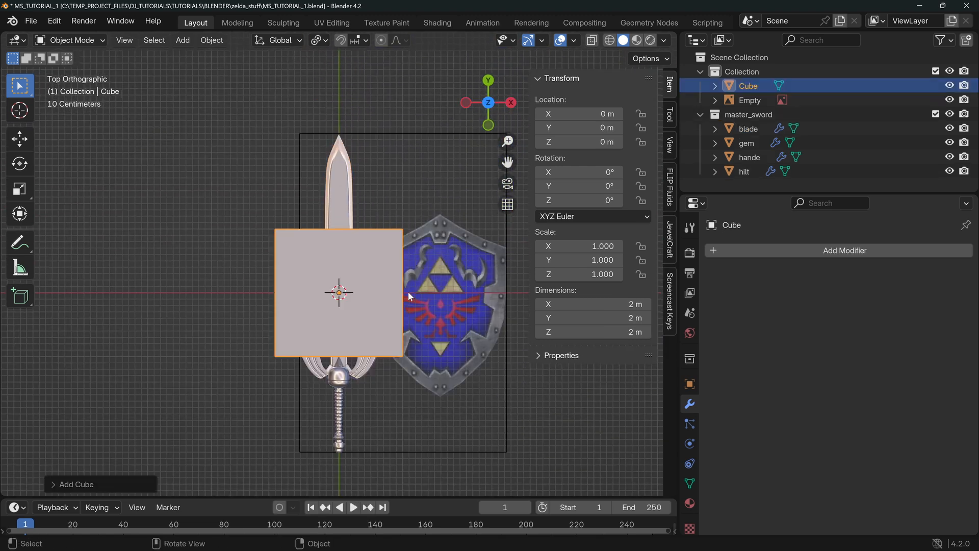
key("s")
key("z")
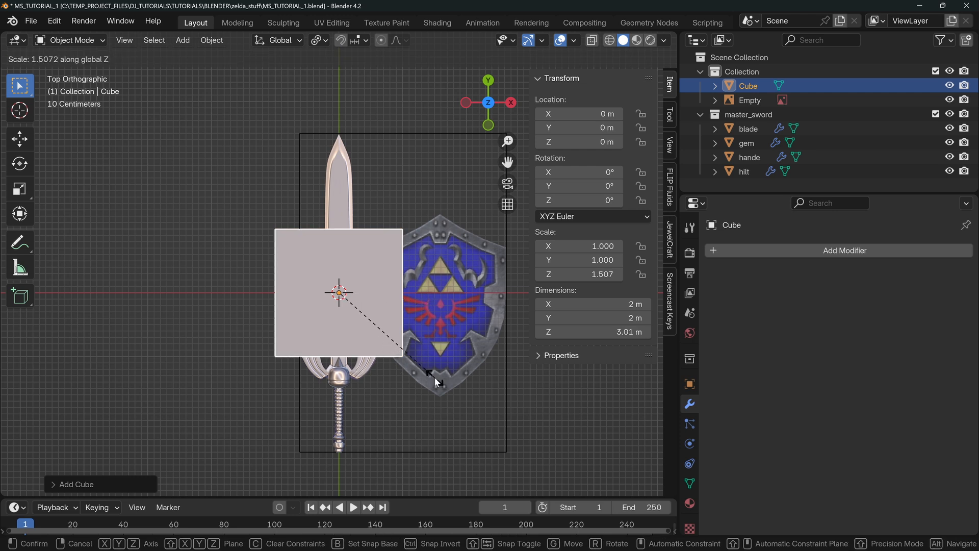
right_click(396, 324)
In wireframe editing, move the cube's end face near the blade tip about 1.5 m outward along Y, past the tip.
key("Tab")
key("z")
left_click(262, 321)
left_click_drag(214, 207, 438, 260)
middle_click_drag(438, 261, 428, 311, "shift")
key("g")
key("y")
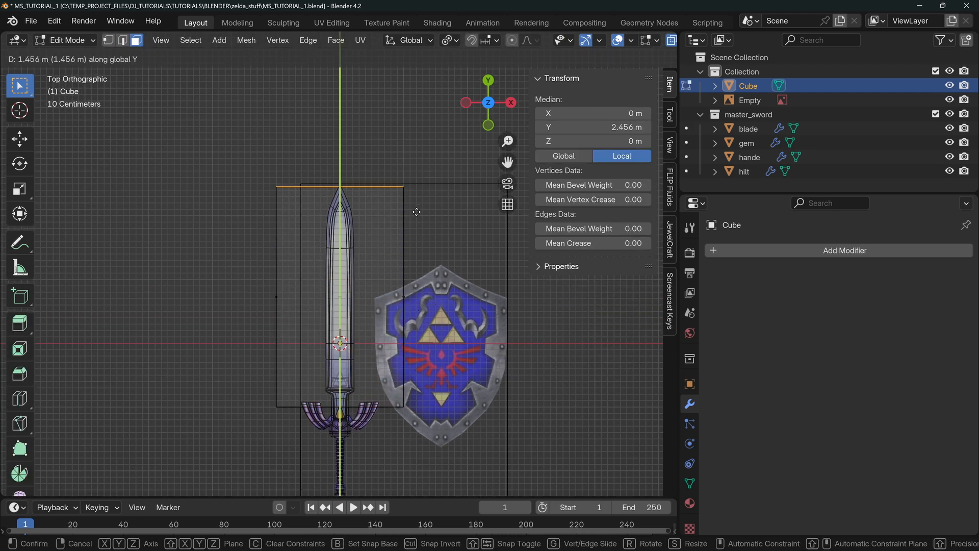
left_click(415, 210)
Move the cube's vertices at the handle end about 1.5 m along negative Y, past the pommel.
key("1")
left_click_drag(227, 381, 446, 441)
middle_click_drag(445, 440, 458, 306, "shift")
key("g")
key("y")
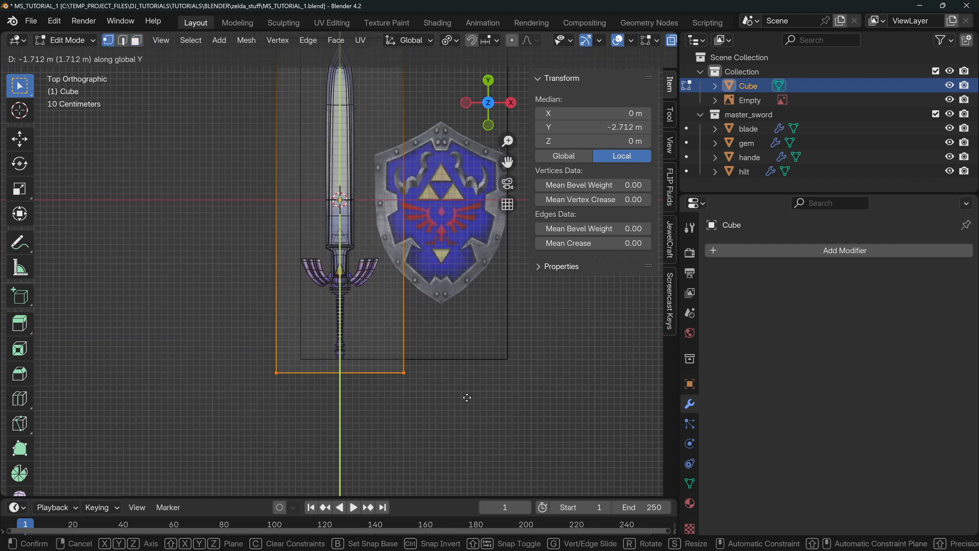
left_click(464, 389)
Scale the whole box down along Z to about 0.39 m thick around the sword.
middle_click_drag(326, 355, 330, 311)
left_click_drag(0, 0, 0, 0)
middle_click_drag(330, 311, 337, 260)
key("a")
middle_click_drag(495, 367, 490, 316)
key("KP_1")
key("s")
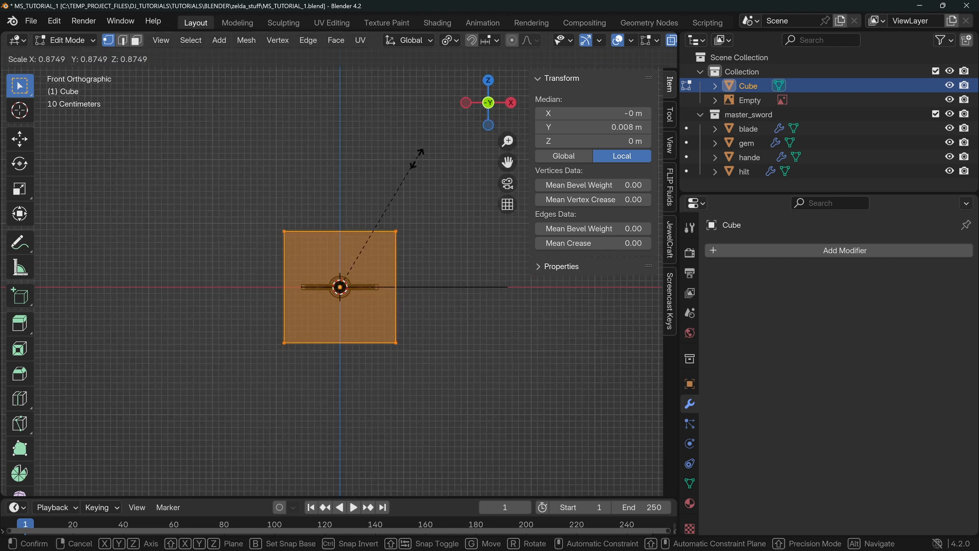
key("z")
left_click(361, 264)
key("s")
key("y")
right_click(481, 344)
Narrow the box along X to about 1.25 m, just enclosing the hilt, and return to Object Mode.
key("s")
key("x")
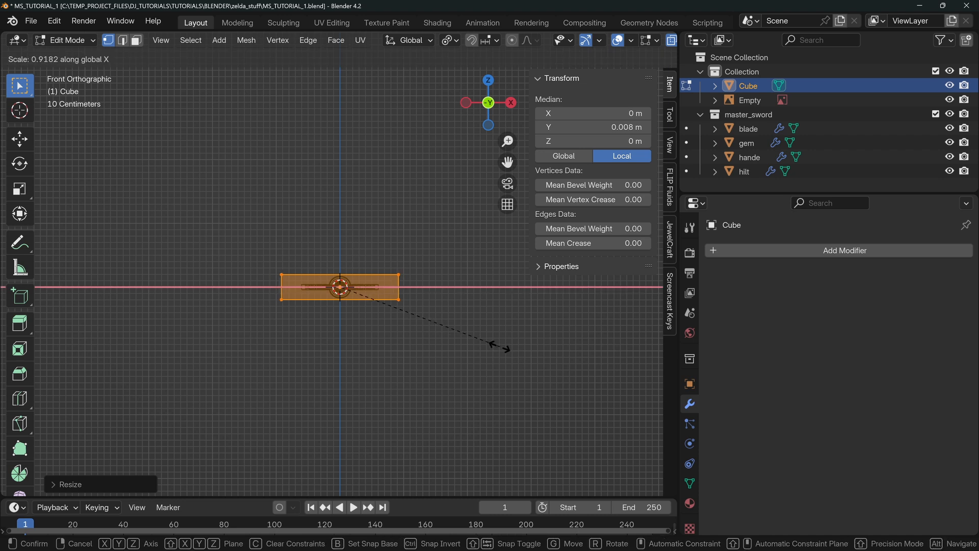
left_click(459, 334)
middle_click_drag(337, 233, 408, 301)
key("alt+a")
middle_click_drag(281, 293, 395, 313)
key("Tab")
middle_click_drag(219, 354, 346, 327)
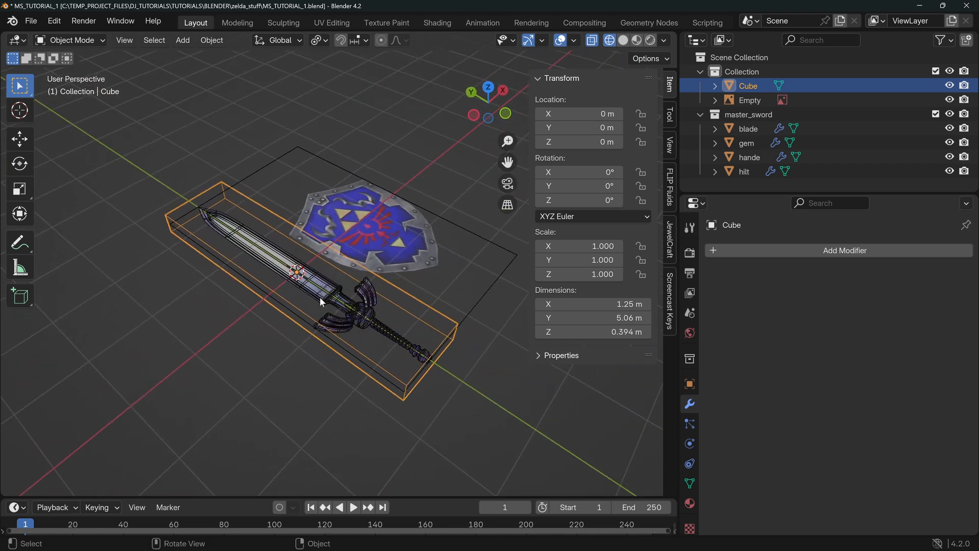
Rename the box sword_control and move it into the master_sword collection.
key("z")
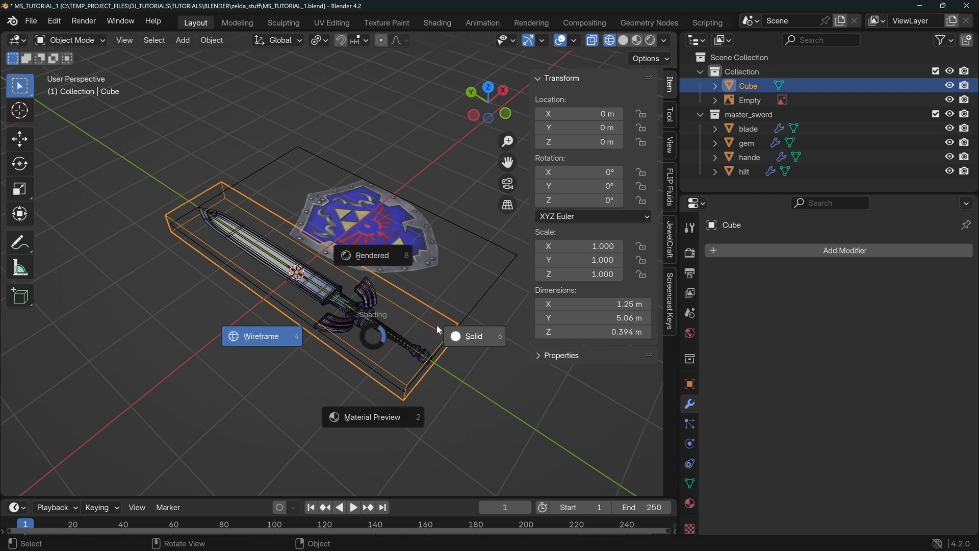
left_click(270, 335)
mouse_move(338, 328)
middle_mouse_down()
mouse_move(384, 265)
mouse_move(380, 286)
middle_mouse_up()
double_click(748, 85)
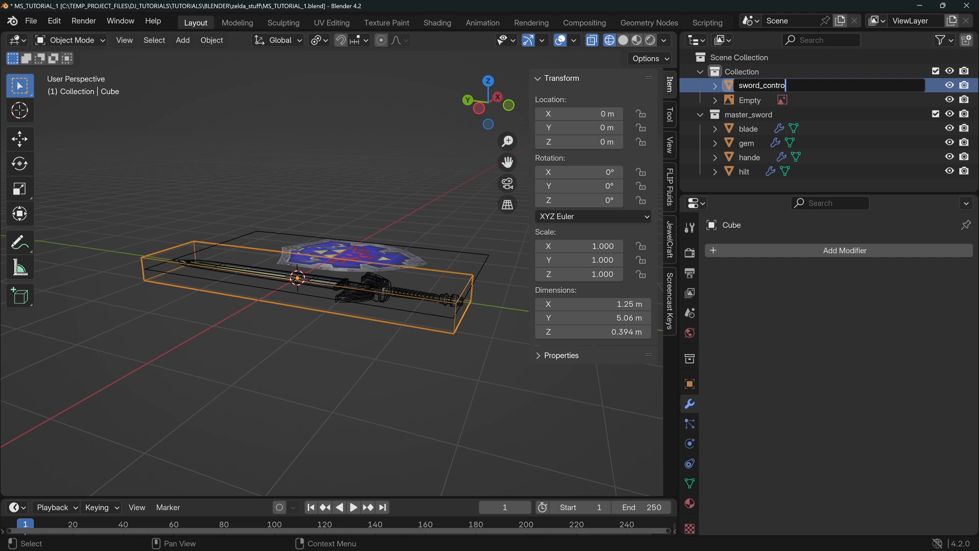
key("Return")
middle_click_drag(430, 229, 490, 214)
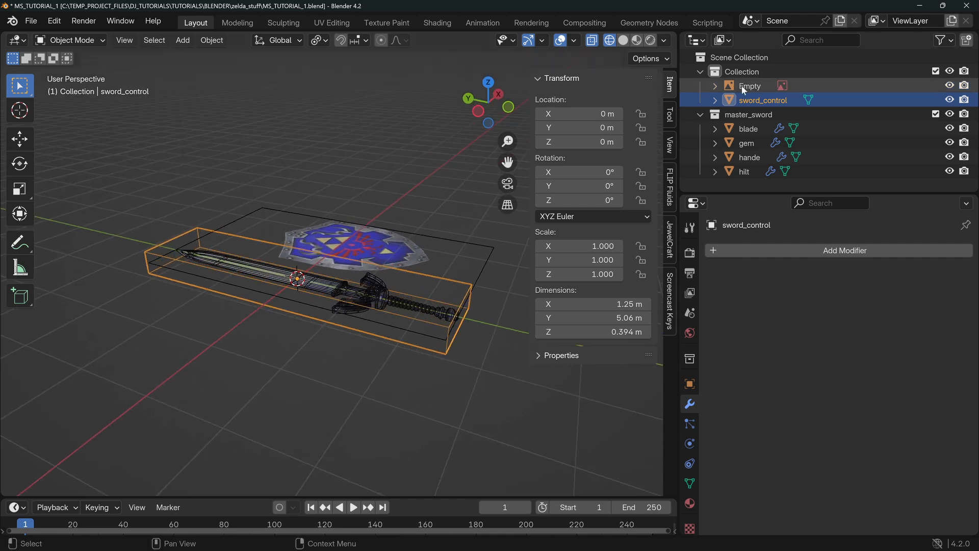
left_click_drag(760, 100, 750, 114)
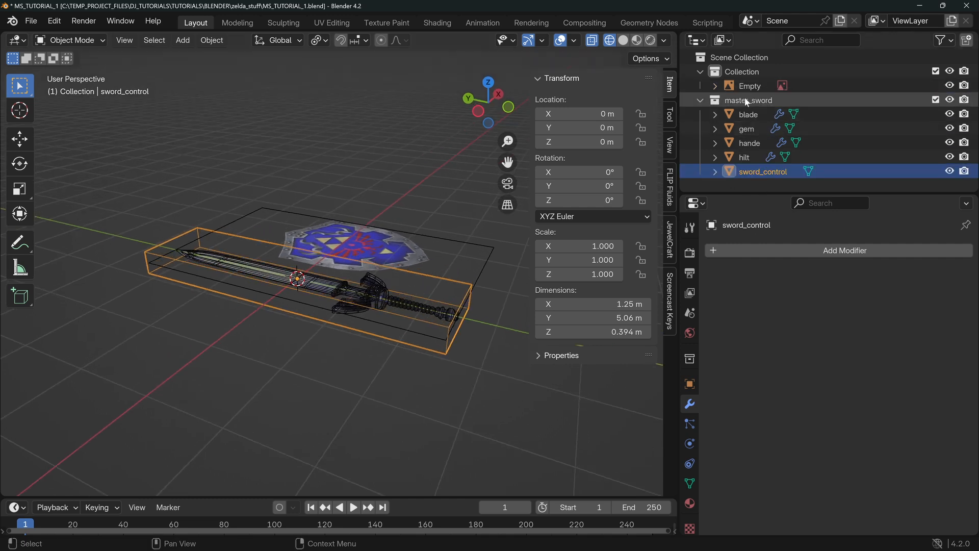
Apply the scale of the sword_control box in Object Mode.
middle_click_drag(320, 324, 261, 197)
middle_click_drag(329, 284, 329, 184)
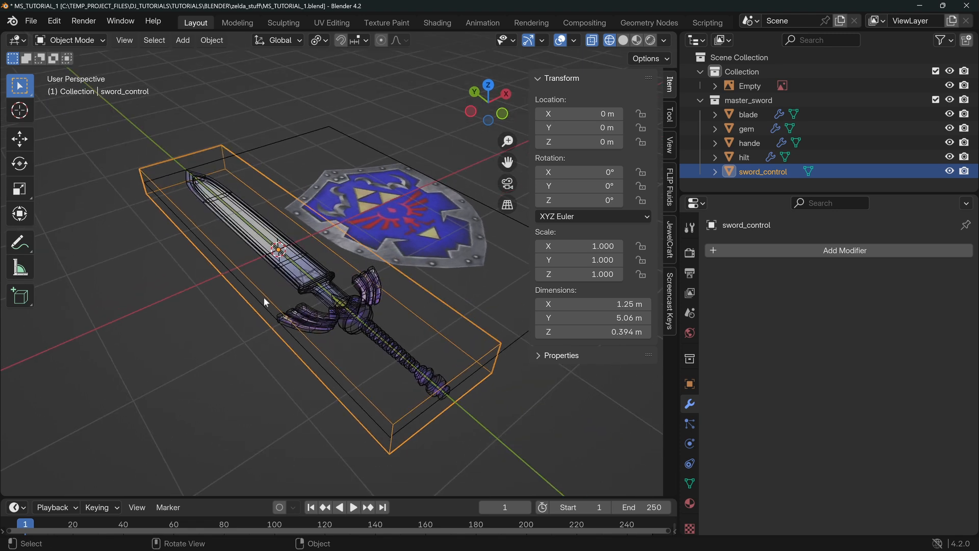
middle_click_drag(265, 302, 168, 155)
key("Tab")
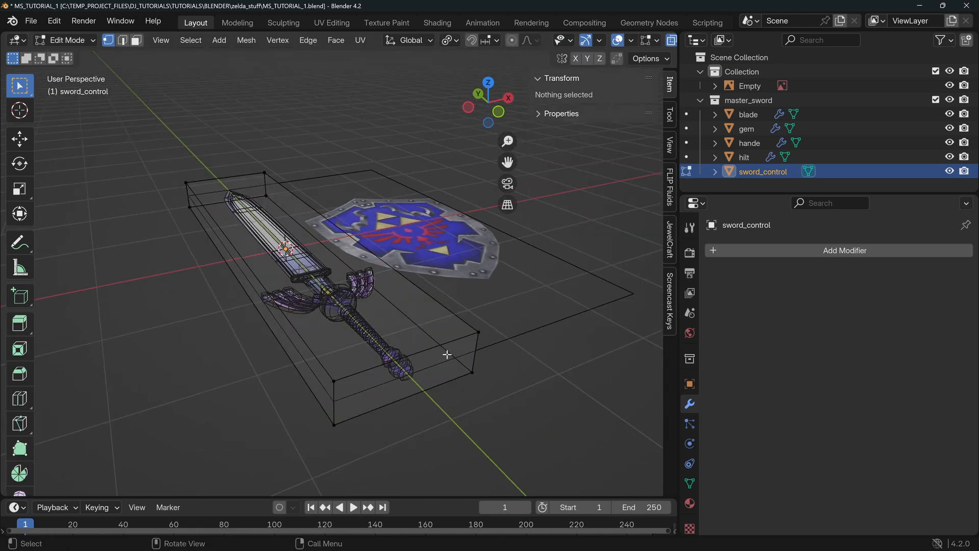
key("Tab")
middle_click_drag(393, 306, 274, 249)
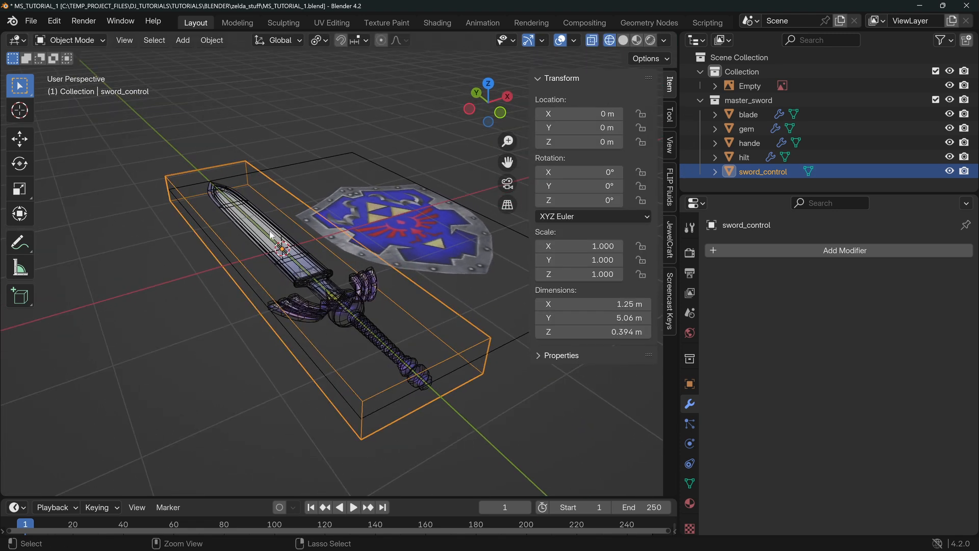
key("ctrl+a")
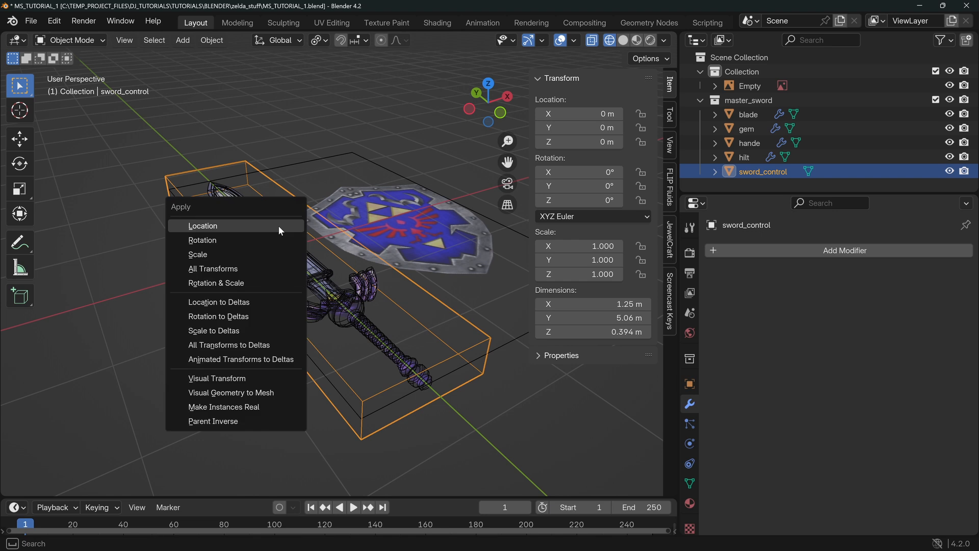
left_click(205, 255)
Check the scale values of the handle and hilt, and apply the blade's scale.
middle_click_drag(321, 199, 319, 340)
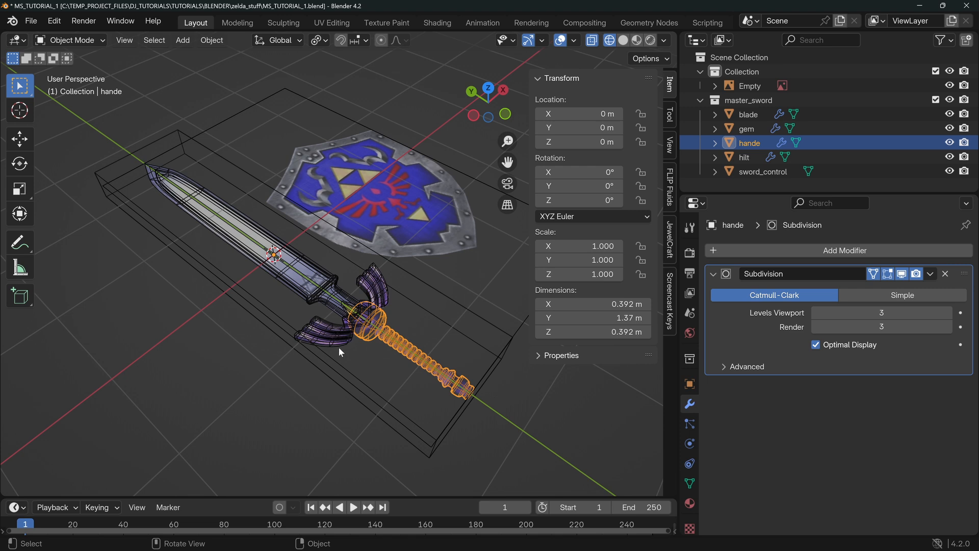
middle_click_drag(439, 388, 349, 312)
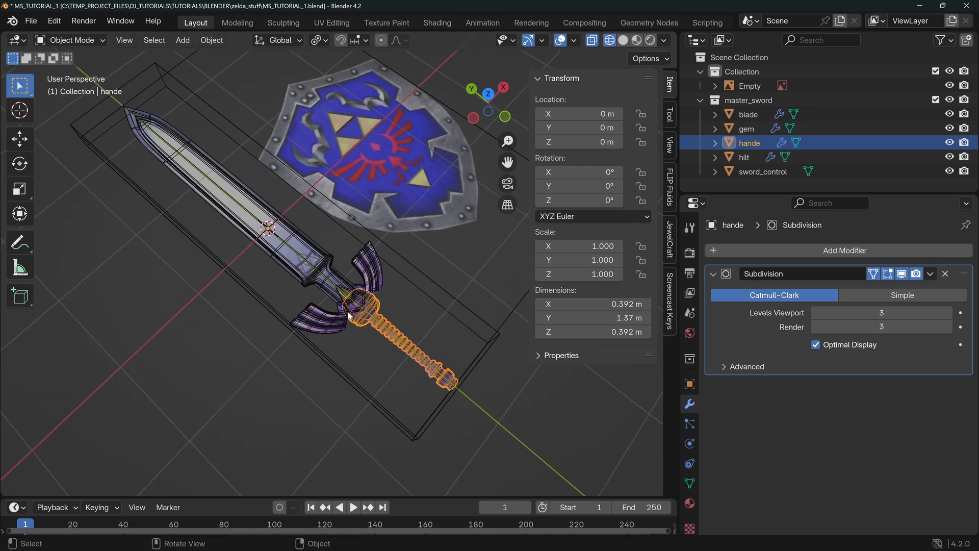
left_click(375, 277)
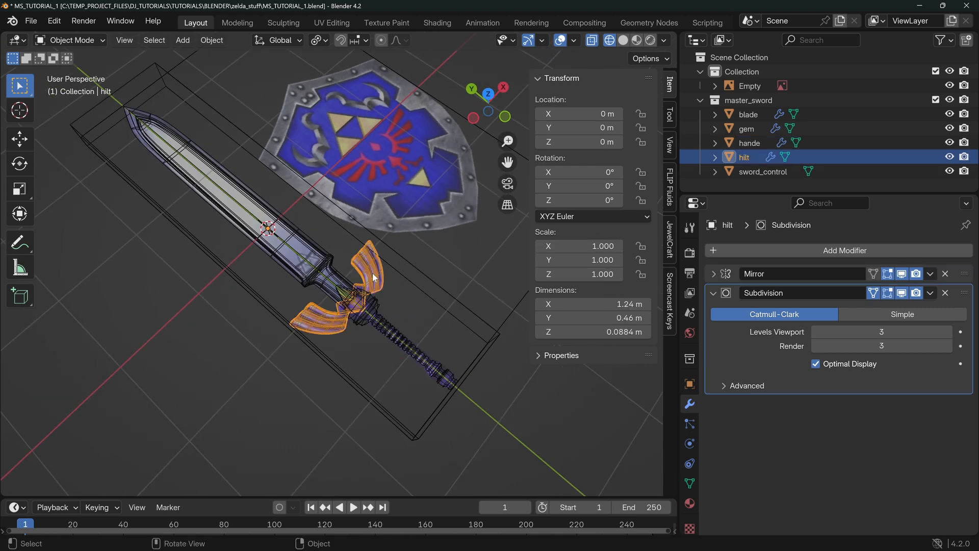
left_click(525, 313)
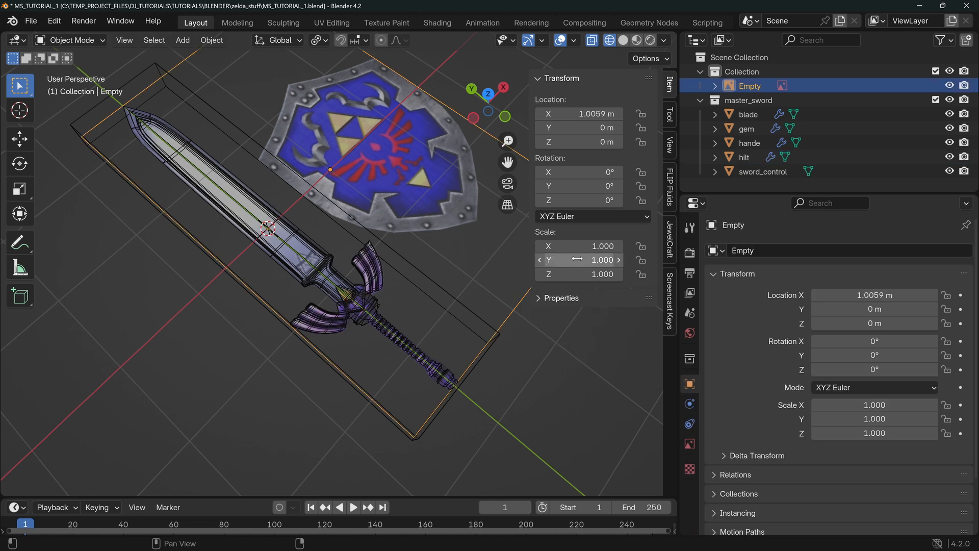
left_click(318, 258)
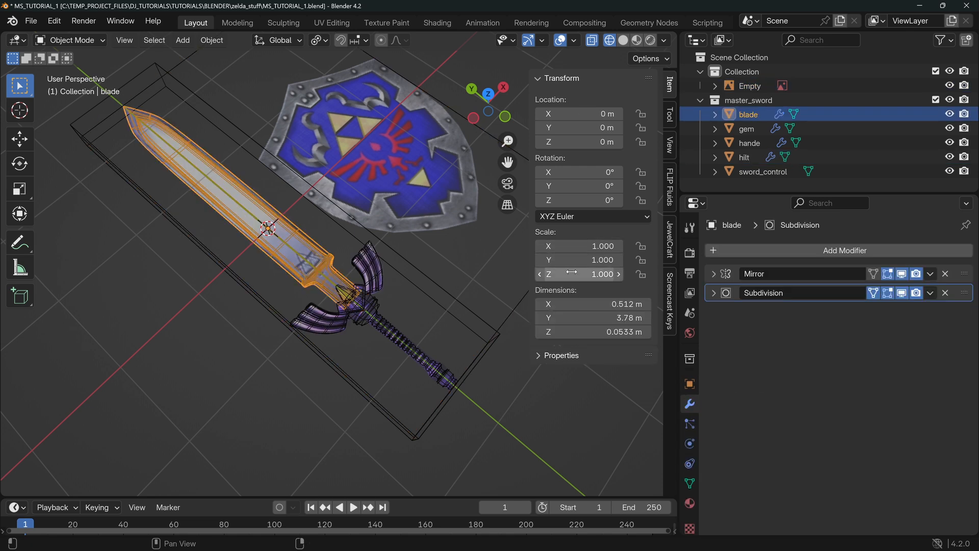
key("ctrl+a")
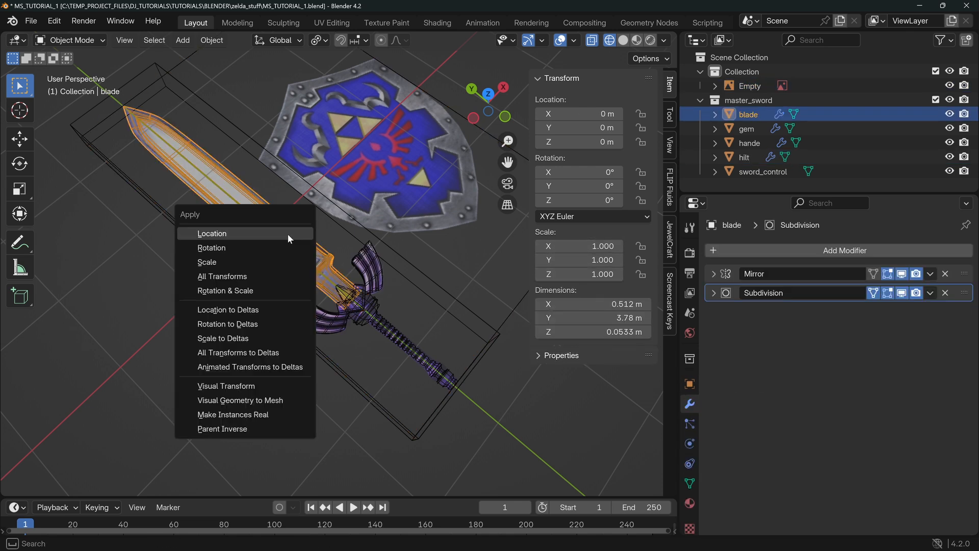
left_click(220, 261)
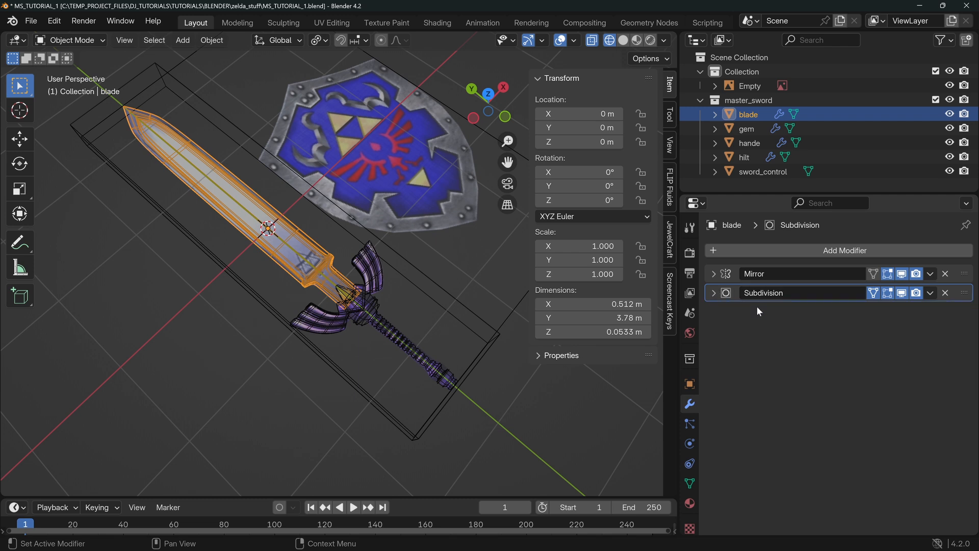
Add a Child Of object constraint to the blade with sword_control as its target.
middle_click_drag(376, 358, 497, 298)
middle_click_drag(307, 288, 275, 316, "shift")
middle_click_drag(406, 259, 405, 281)
middle_click_drag(360, 330, 384, 322, "shift")
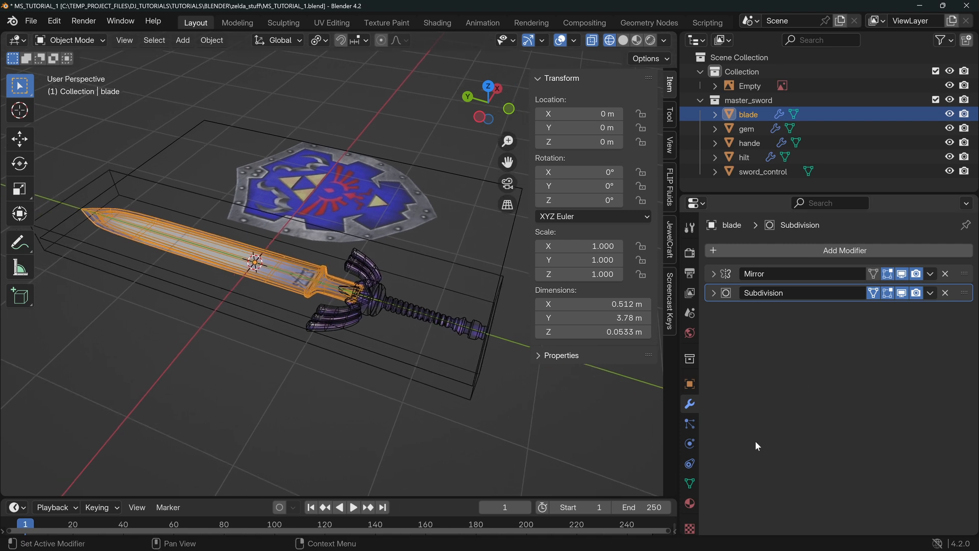
left_click(690, 464)
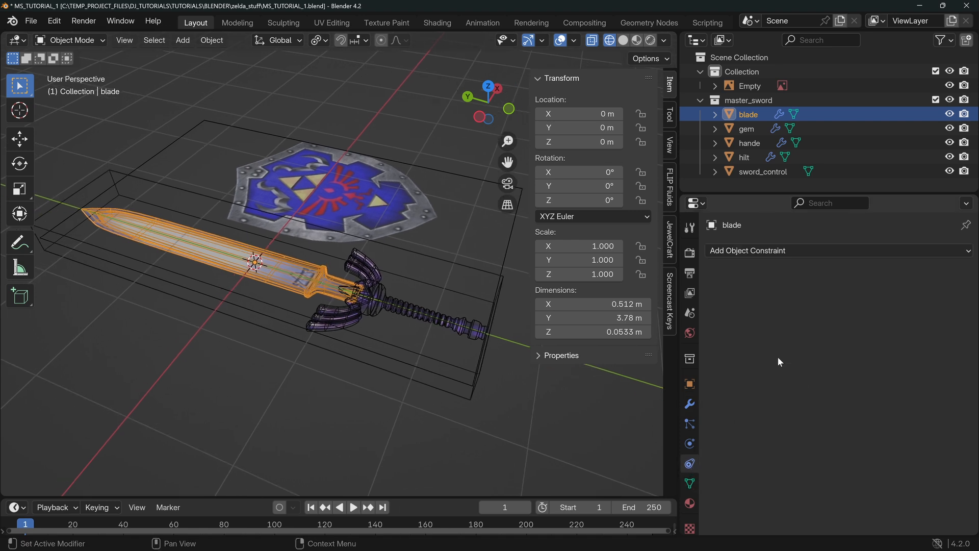
left_click(797, 254)
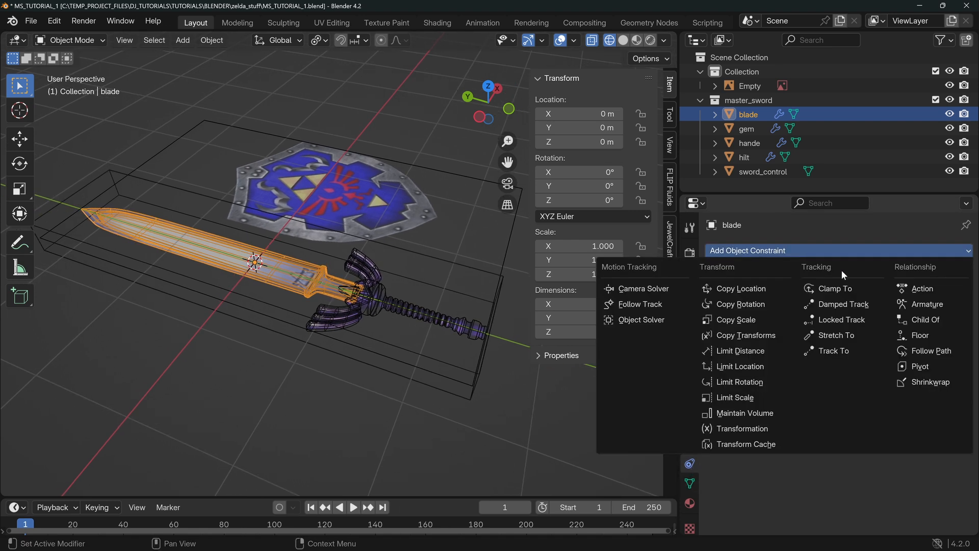
left_click(919, 322)
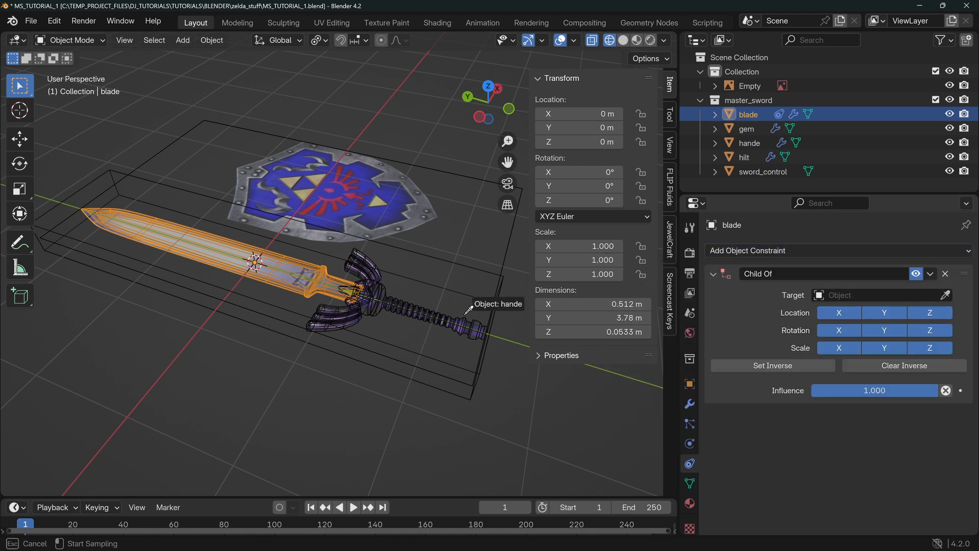
left_click(505, 278)
middle_click_drag(396, 255, 456, 233)
left_click(466, 228)
middle_click_drag(366, 292, 420, 253, "shift")
left_click(369, 268)
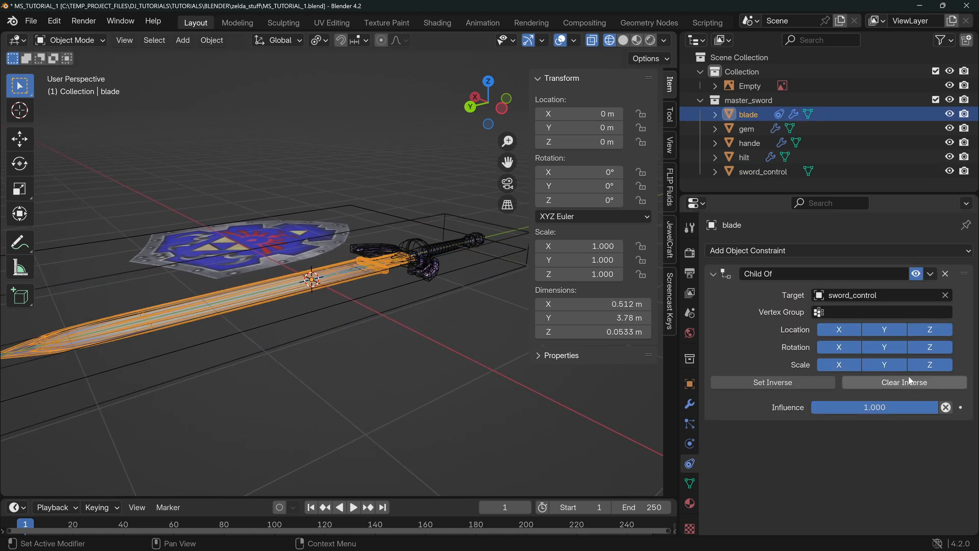
Add a Child Of constraint to the hilt, targeting sword_control.
left_click(425, 274)
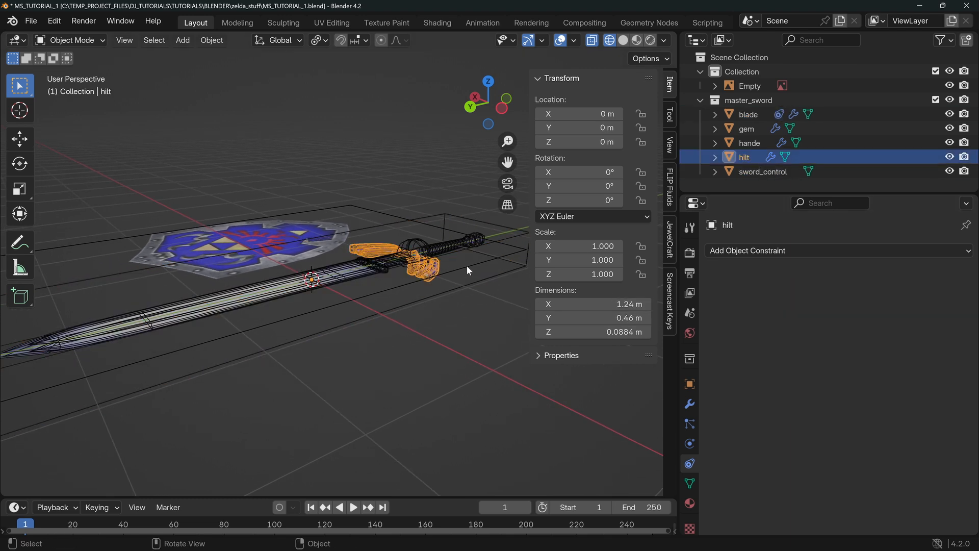
left_click(811, 251)
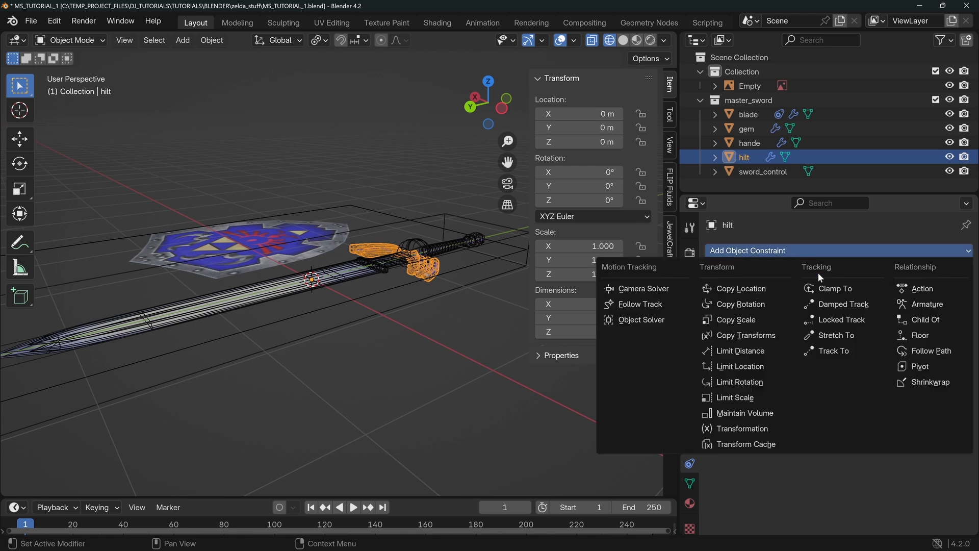
left_click(917, 319)
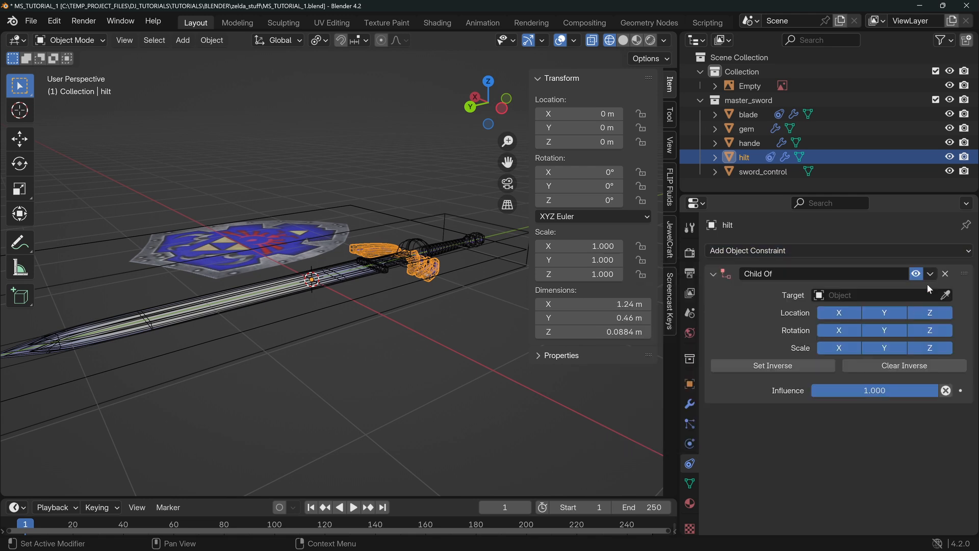
left_click(762, 168)
Give the hande object a Child Of constraint that targets sword_control.
left_click(416, 245)
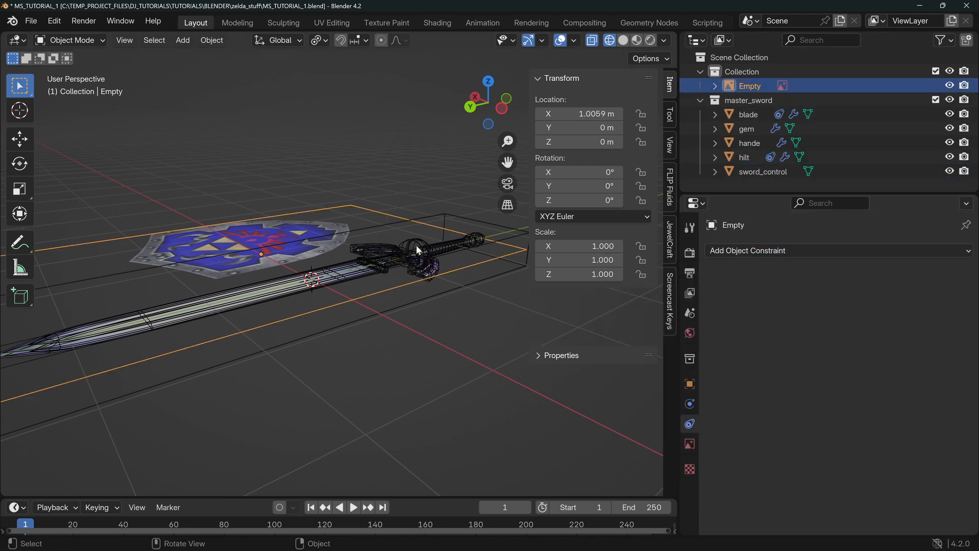
left_click(431, 254)
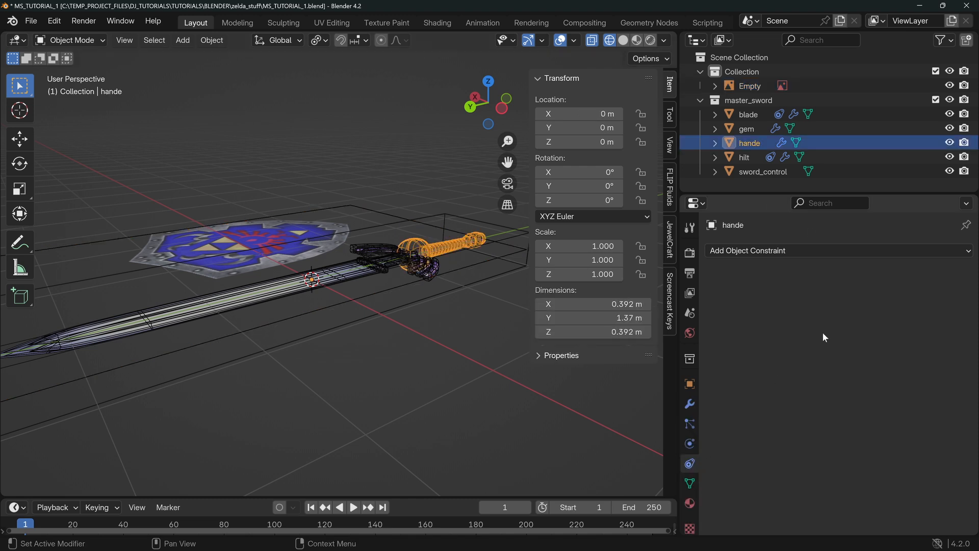
left_click(865, 250)
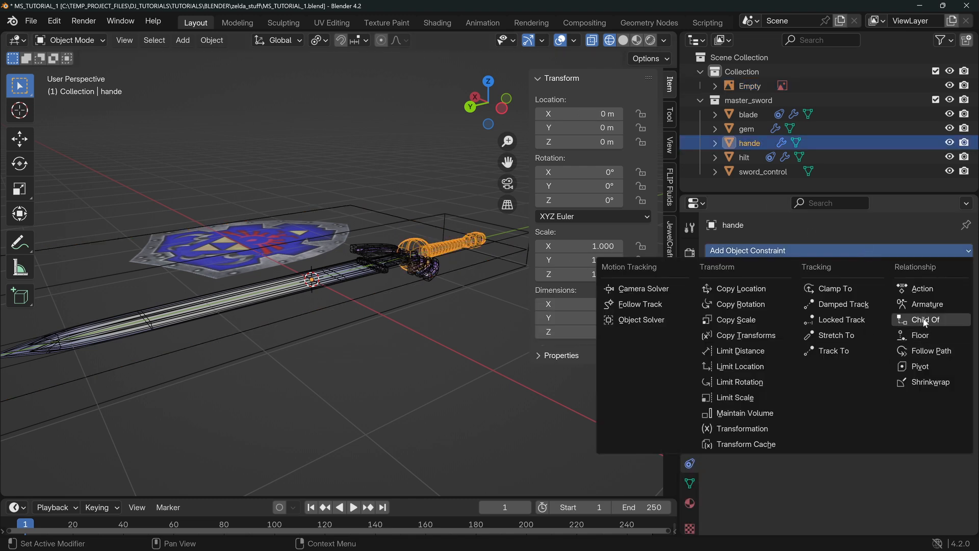
left_click(944, 319)
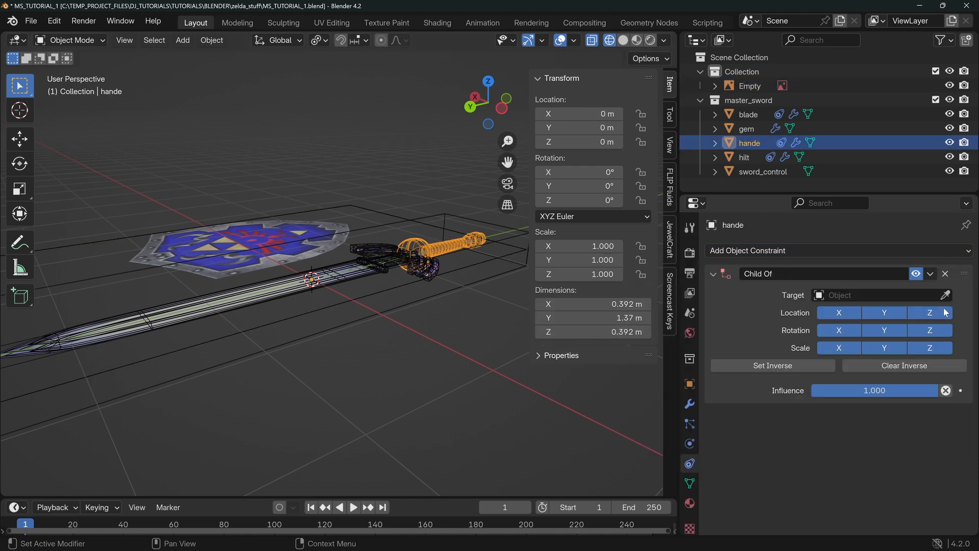
left_click(748, 171)
Constrain the gem to sword_control with a Child Of constraint.
left_click(747, 129)
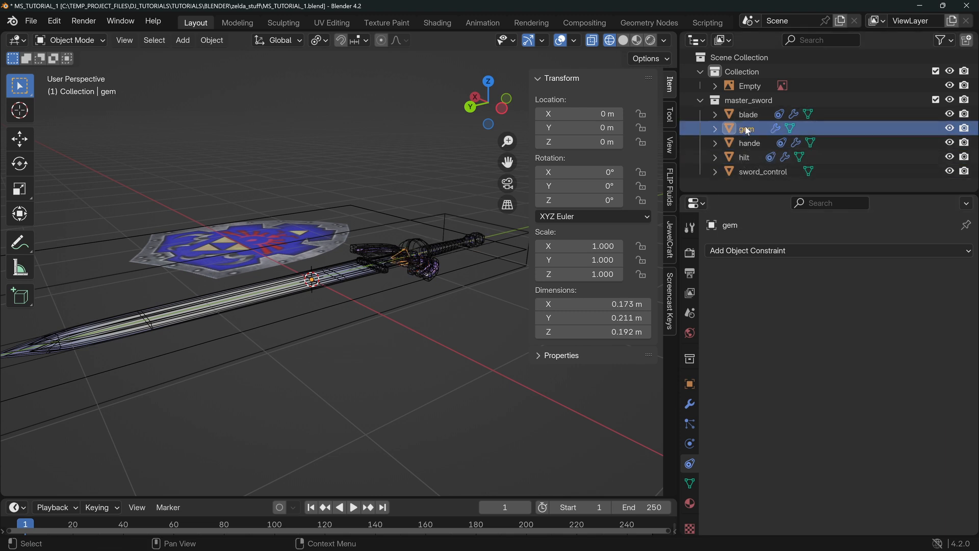
left_click(839, 252)
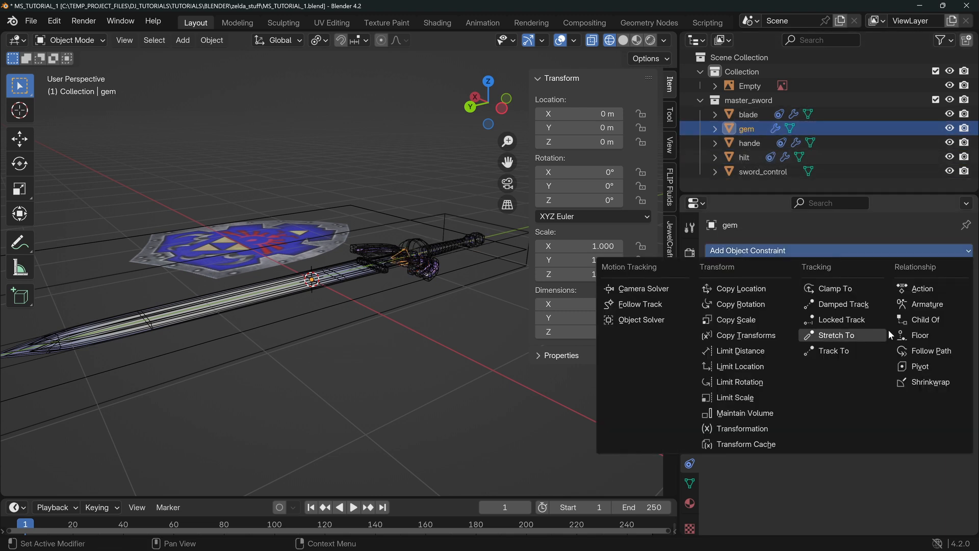
left_click(933, 320)
left_click(775, 166)
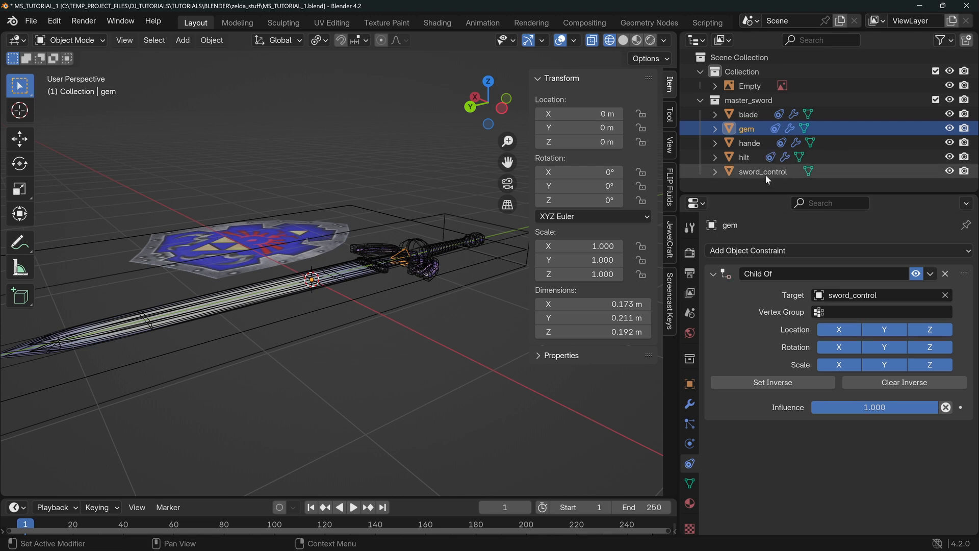
Test whether all sword parts follow the sword_control box by moving it freely, cancelling each move.
left_click(479, 276)
middle_click_drag(479, 276, 336, 282)
scroll(336, 283, "down", 1)
key("g")
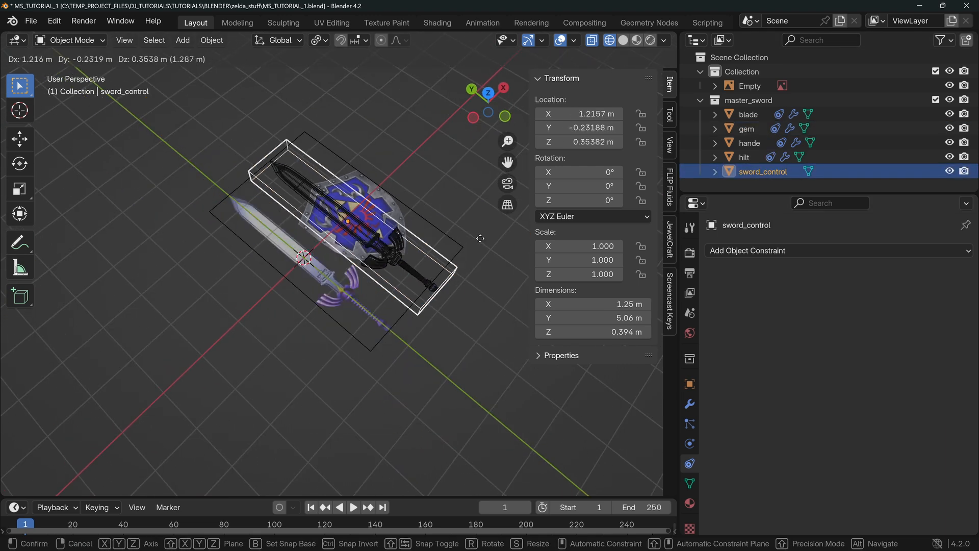
right_click(461, 244)
mouse_move(461, 244)
middle_mouse_down()
mouse_move(371, 243)
mouse_move(394, 139)
mouse_move(501, 276)
mouse_move(470, 319)
mouse_move(478, 338)
mouse_move(430, 314)
mouse_move(322, 329)
mouse_move(332, 182)
mouse_move(445, 262)
mouse_move(427, 175)
mouse_move(387, 304)
mouse_move(423, 275)
mouse_move(406, 267)
middle_mouse_up()
key("g")
right_click(436, 290)
Switch the viewport to Rendered shading and view the sword_control box around the sword.
key("z")
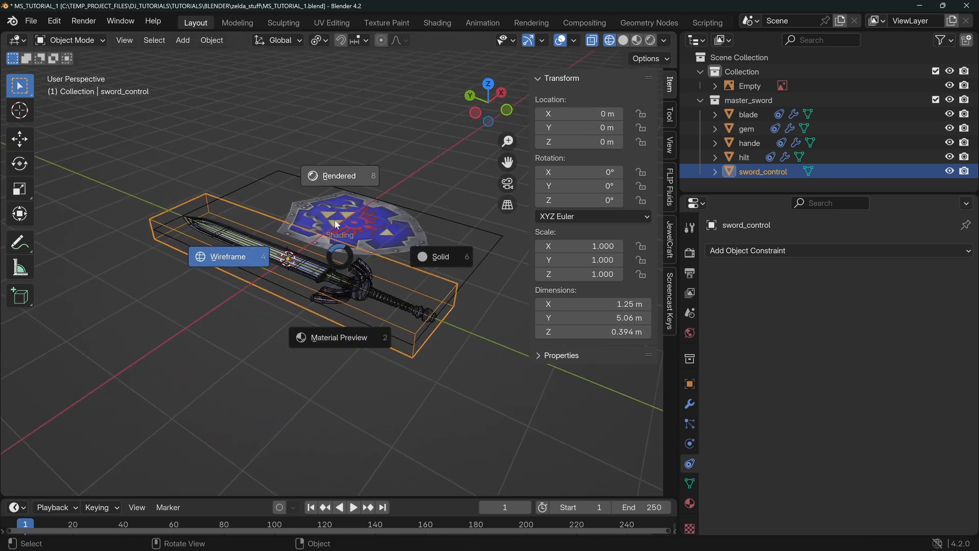
left_click(375, 178)
mouse_move(383, 195)
middle_mouse_down()
mouse_move(307, 310)
mouse_move(334, 309)
middle_mouse_up()
mouse_move(492, 220)
middle_mouse_down()
mouse_move(308, 242)
mouse_move(489, 206)
middle_mouse_up()
Disable sword_control's visibility in renders and turn off its Camera and Shadow ray visibility.
left_click(690, 385)
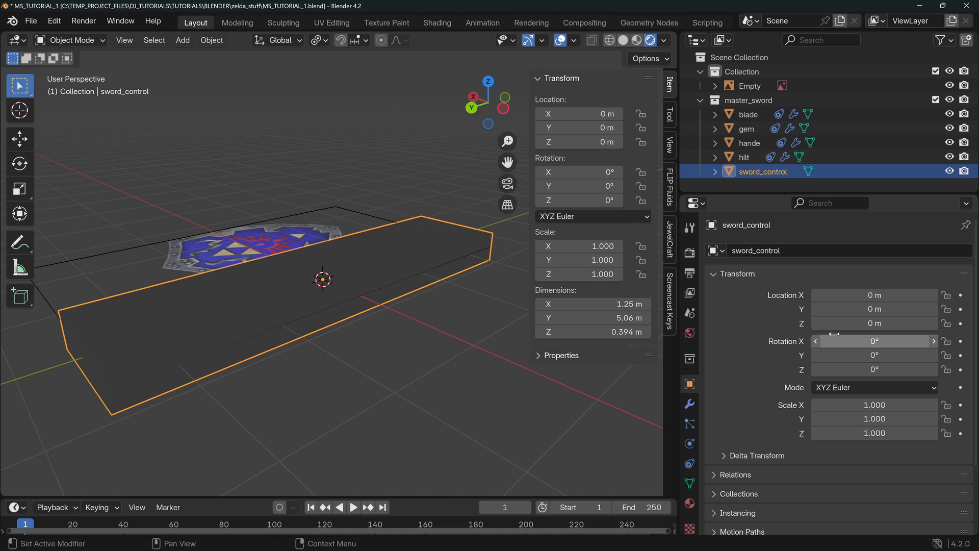
scroll(793, 363, "down", 4)
left_click(757, 466)
scroll(762, 457, "down", 7)
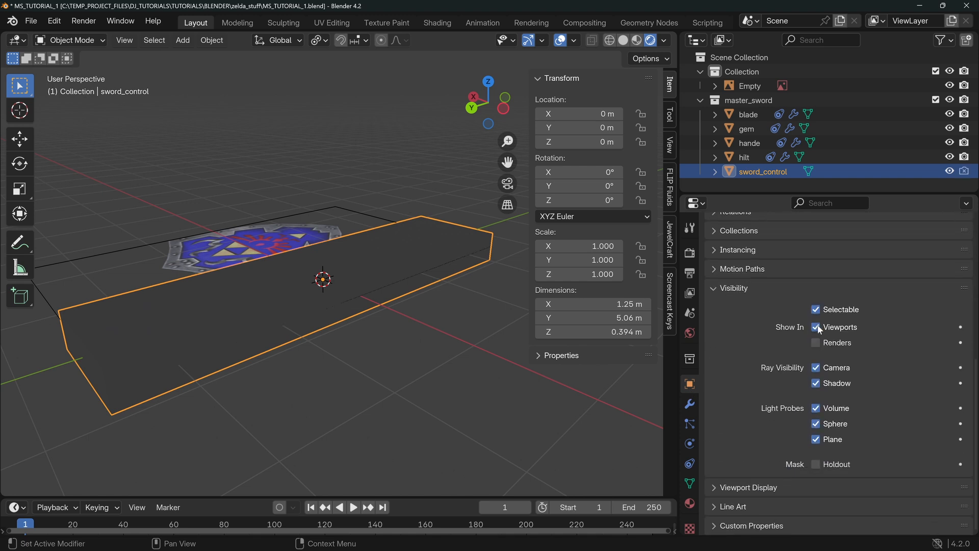
left_click(817, 368)
middle_click_drag(407, 344, 432, 326)
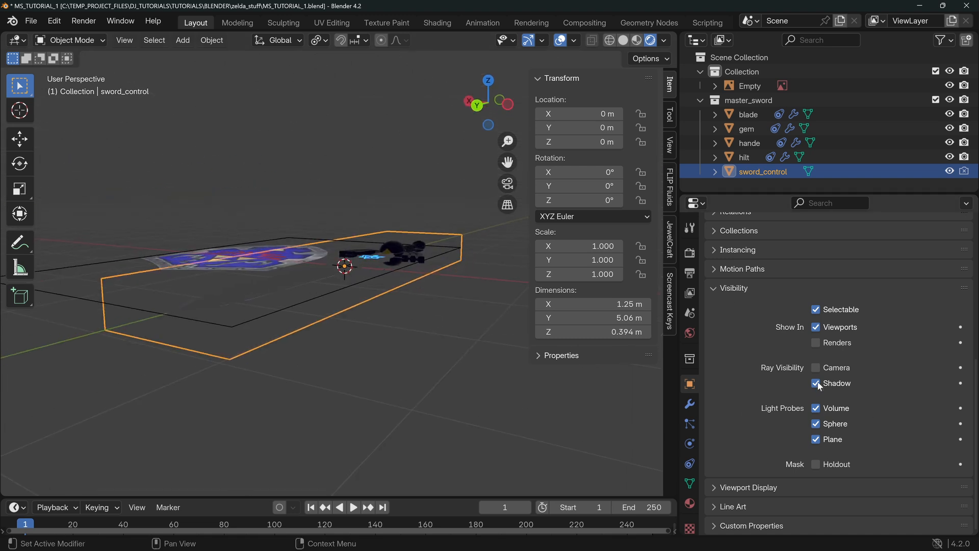
middle_click_drag(353, 315, 304, 209)
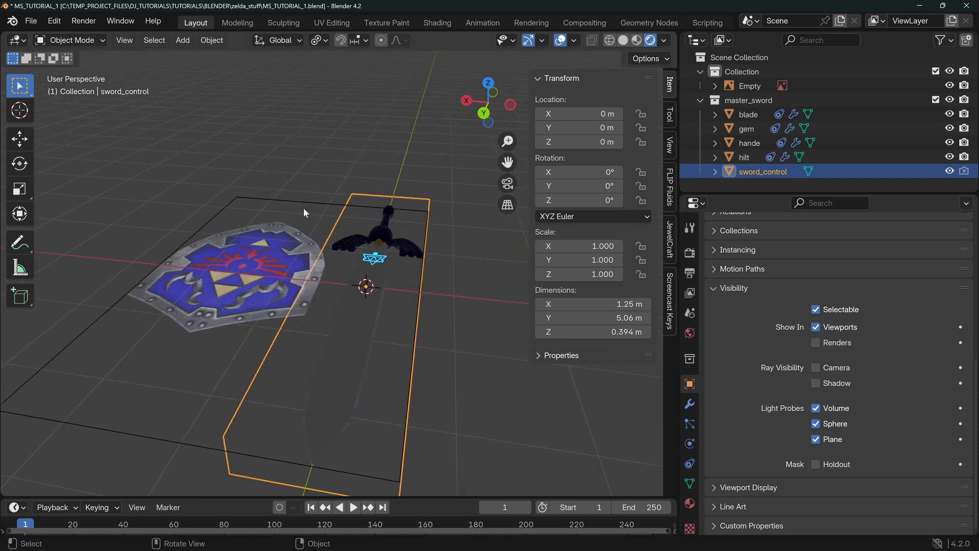
Set sword_control's viewport display to Wire and turn off its viewport display shadow.
middle_click_drag(517, 380, 797, 422)
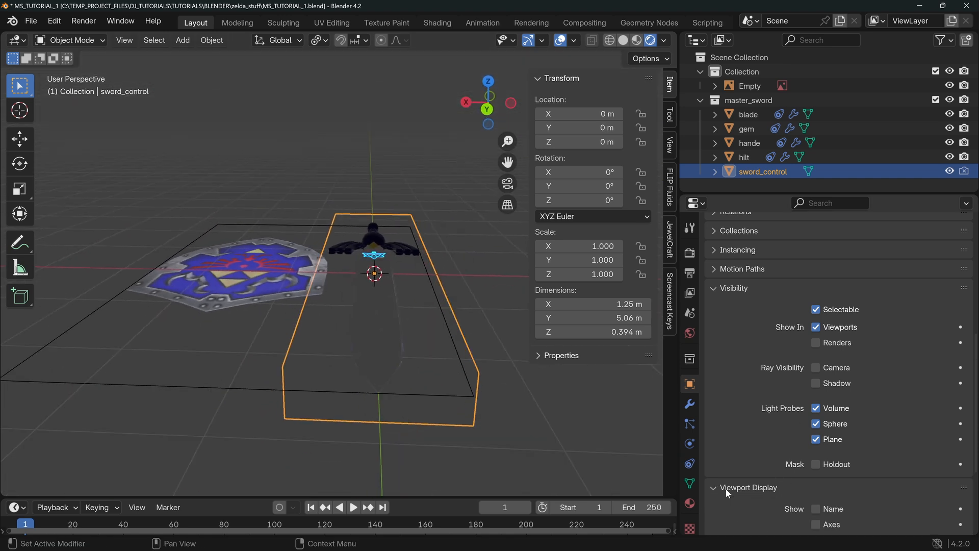
scroll(795, 434, "down", 6)
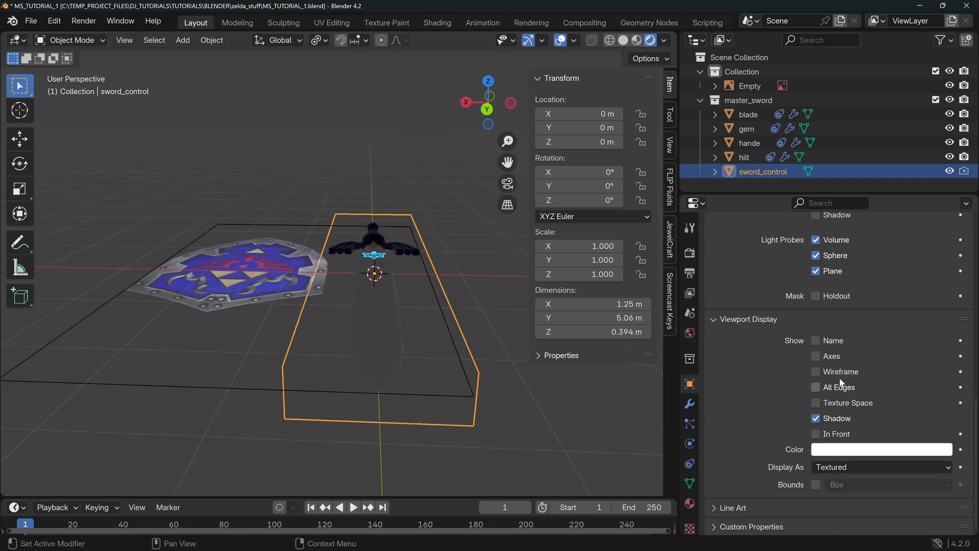
left_click(835, 467)
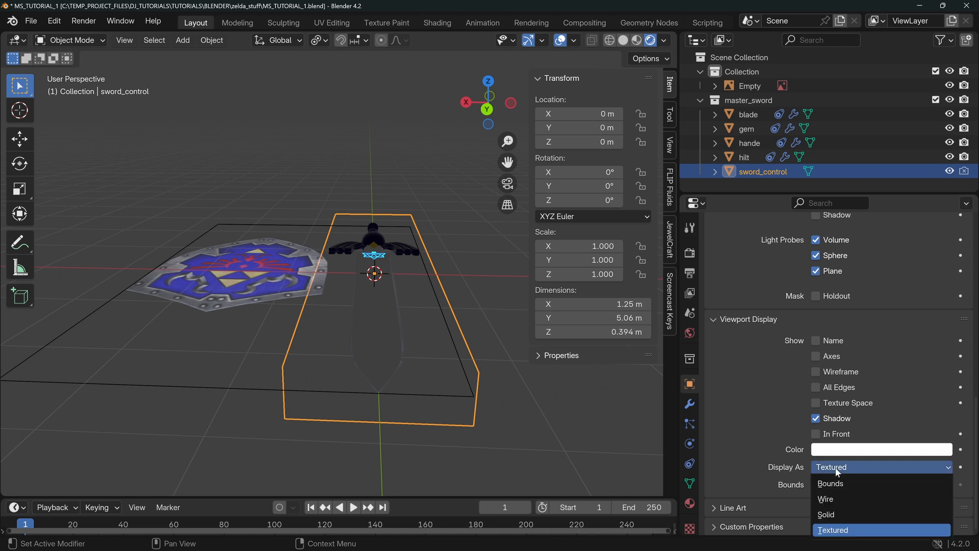
left_click(840, 499)
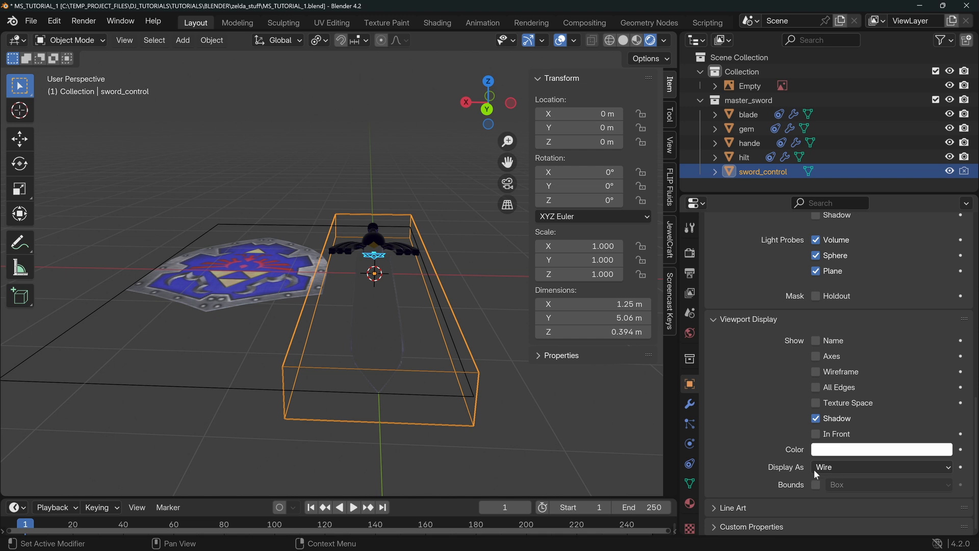
middle_click_drag(420, 377, 298, 308)
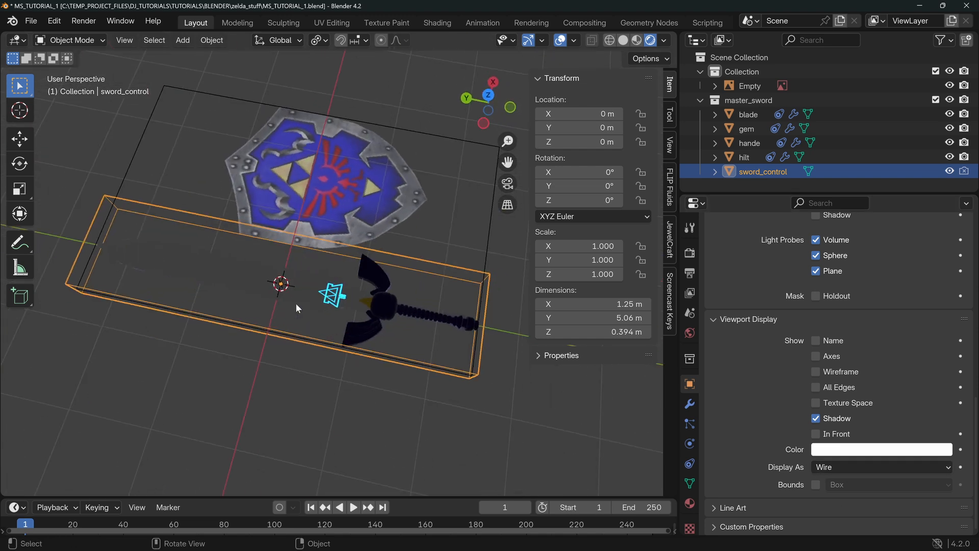
middle_click_drag(346, 270, 265, 315)
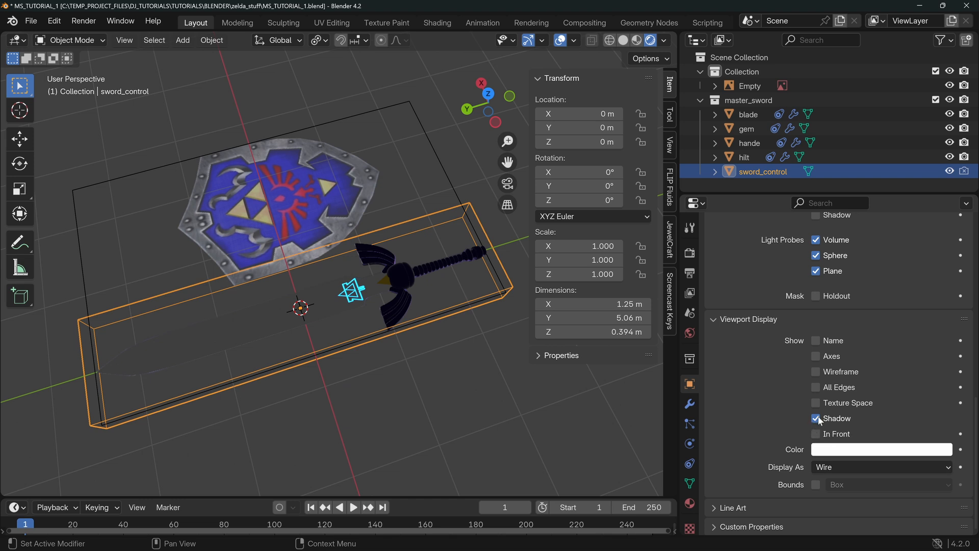
mouse_move(357, 286)
middle_mouse_down()
mouse_move(388, 272)
mouse_move(310, 319)
mouse_move(374, 219)
mouse_move(287, 242)
mouse_move(258, 320)
mouse_move(231, 234)
mouse_move(447, 210)
mouse_move(353, 260)
mouse_move(240, 219)
middle_mouse_up()
Preview the sword in Material Preview shading and return the viewport to Rendered shading.
key("z")
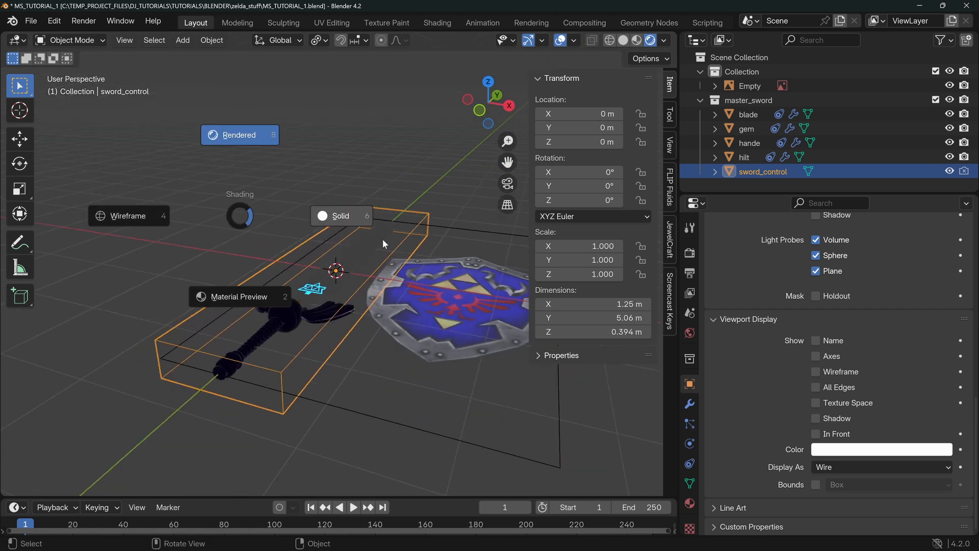
left_click(237, 293)
mouse_move(384, 335)
middle_mouse_down()
mouse_move(316, 332)
mouse_move(274, 264)
mouse_move(359, 244)
mouse_move(426, 332)
mouse_move(467, 335)
mouse_move(304, 368)
middle_mouse_up()
key("z")
left_click(238, 287)
mouse_move(411, 286)
middle_mouse_down()
mouse_move(345, 208)
mouse_move(376, 268)
middle_mouse_up()
scroll(346, 209, "down", 4)
middle_click_drag(244, 290, 355, 247)
Turn off Scene Lights and Scene World in the rendered viewport's lighting.
left_click(664, 41)
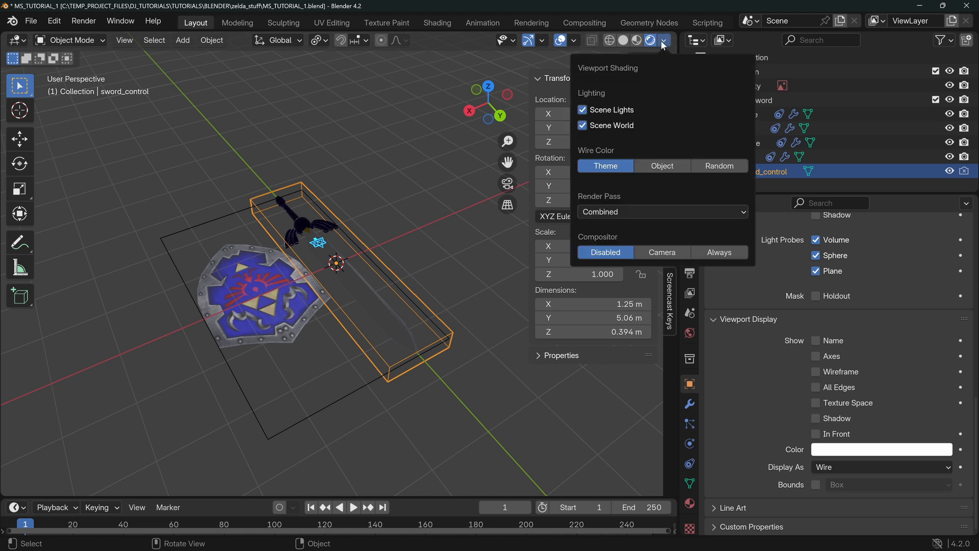
left_click(583, 125)
middle_click_drag(356, 319, 343, 337)
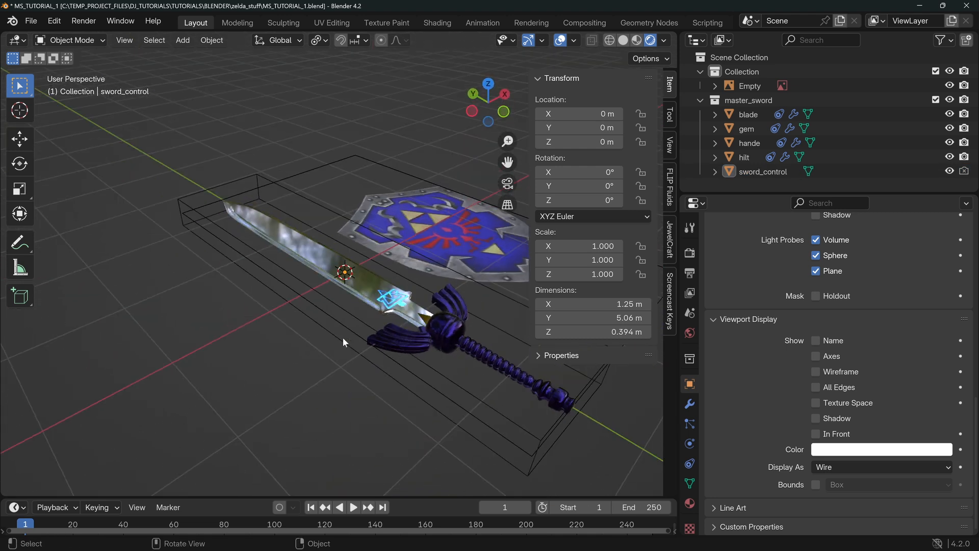
Change the rendered viewport's lighting environment to the grassy field with a blue sky.
key("z")
left_click(664, 40)
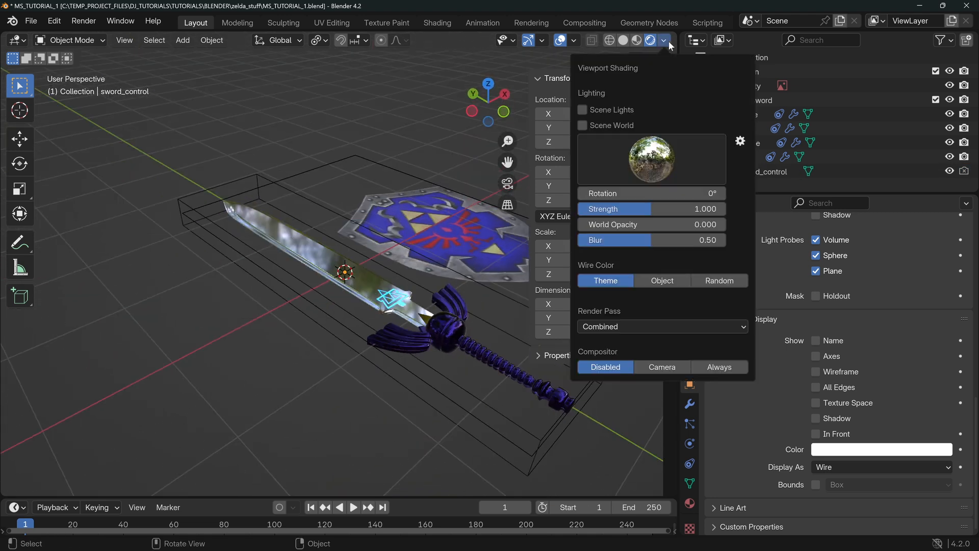
left_click(648, 168)
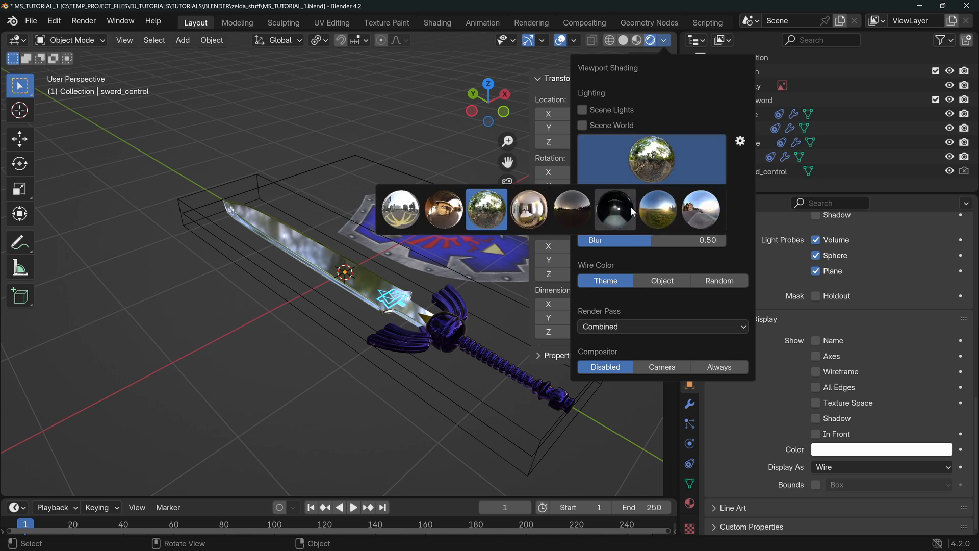
left_click(656, 208)
middle_click_drag(376, 281, 15, 291)
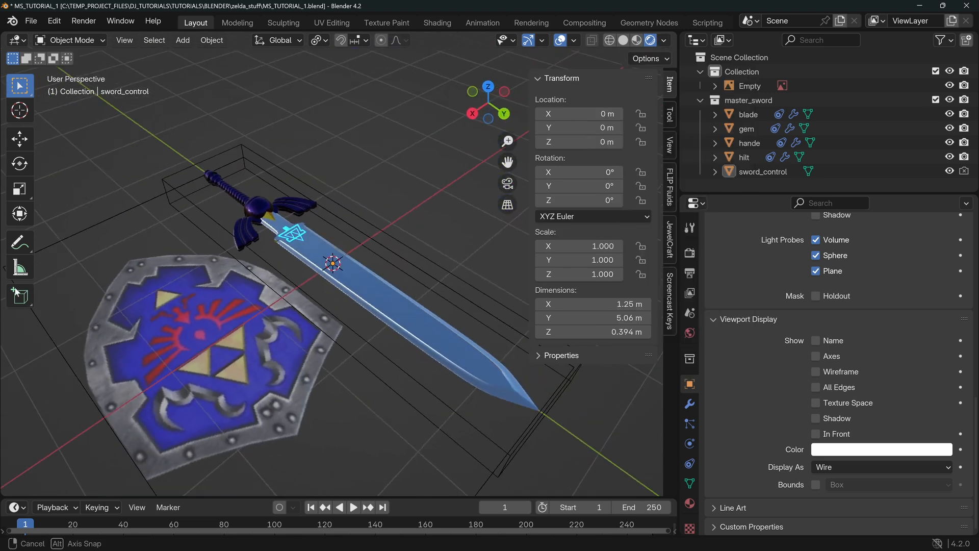
Open the choice of studio lighting environments for the rendered viewport again.
left_click(661, 43)
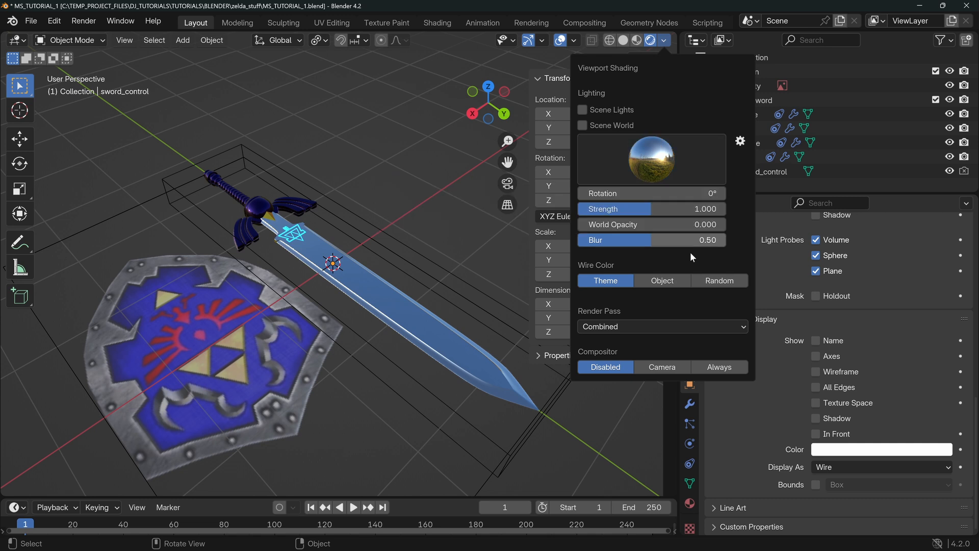
left_click(666, 42)
left_click(651, 219)
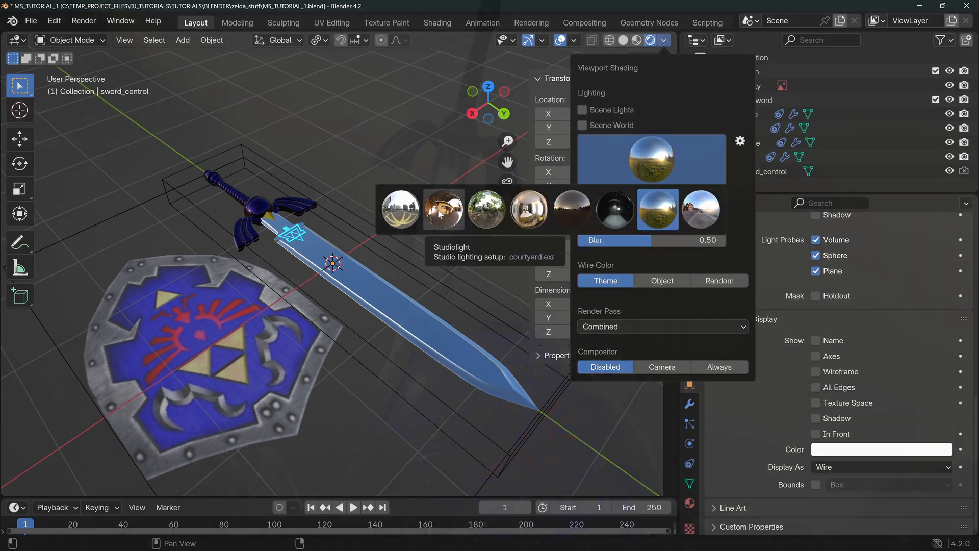